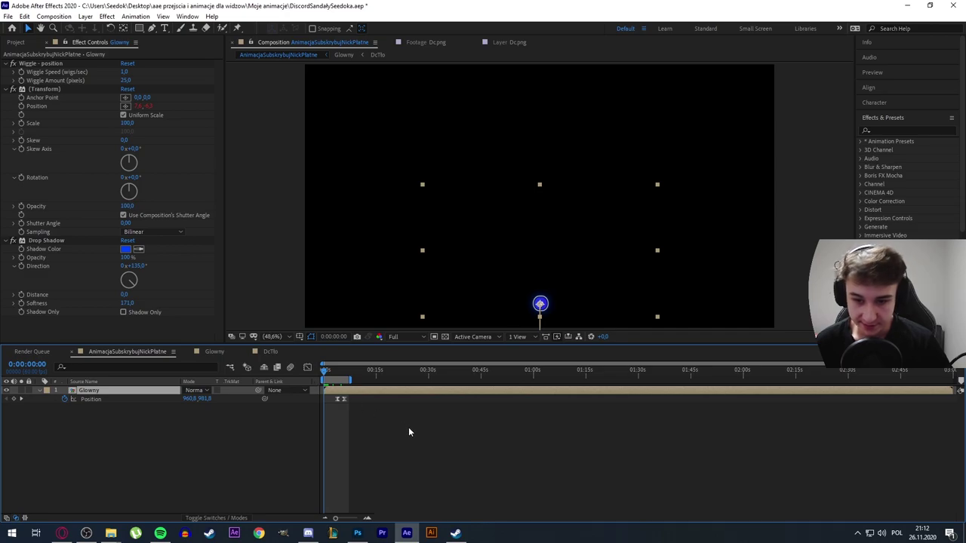
Step: Deselect the Glowny layer and play a preview of the AnimacjaSubskrybujNickPlatne animation
click(409, 431)
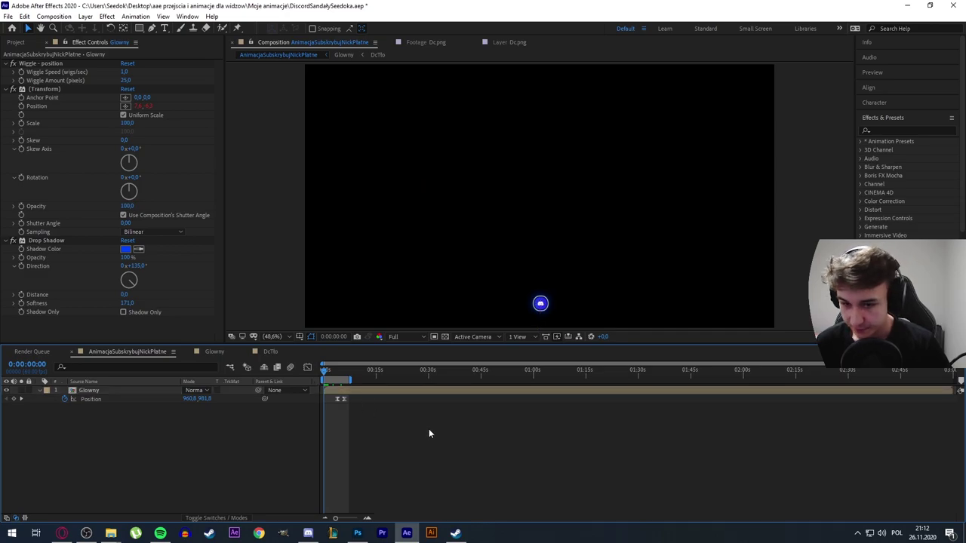
key(space)
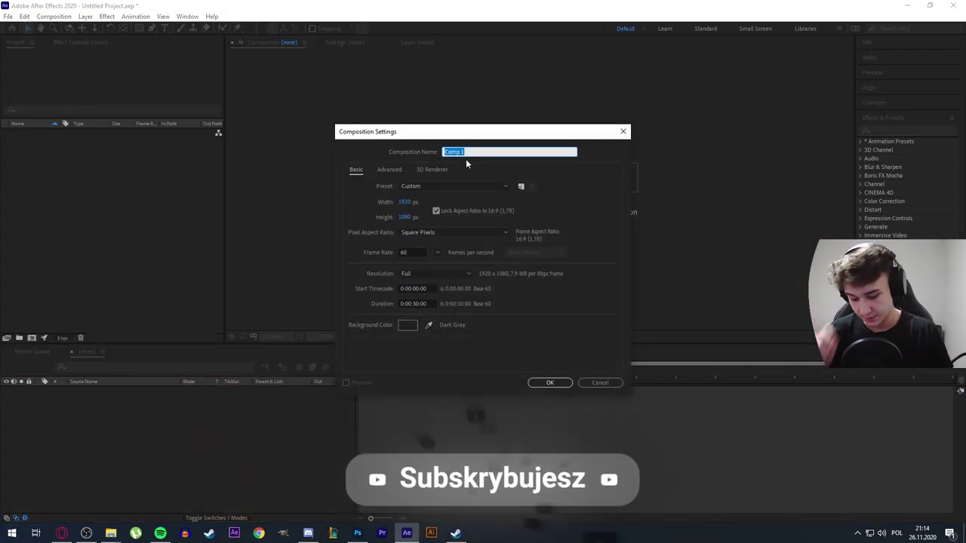
Step: Create the AnimacjaPoradnik composition with a black background colour
text(An)
text(imacjaPoradnik)
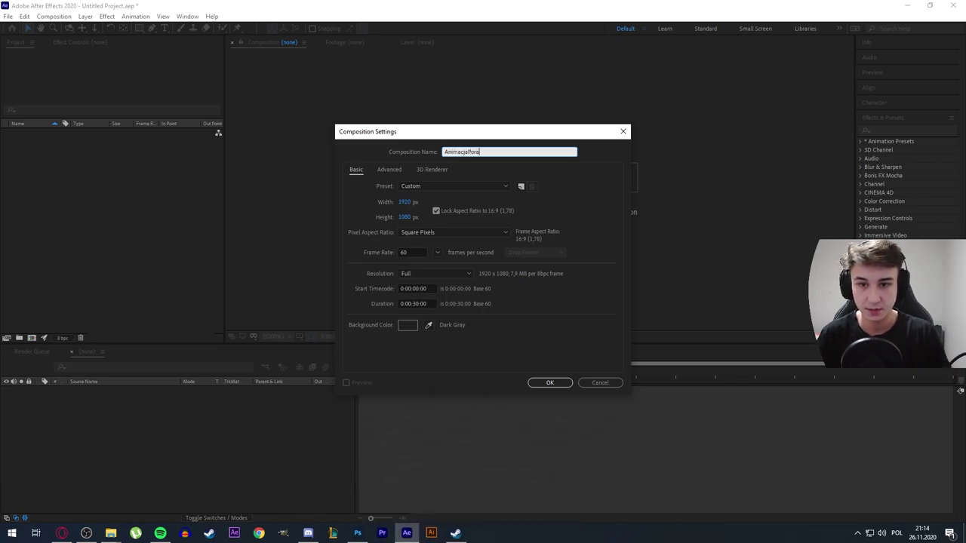
click(406, 324)
click(873, 210)
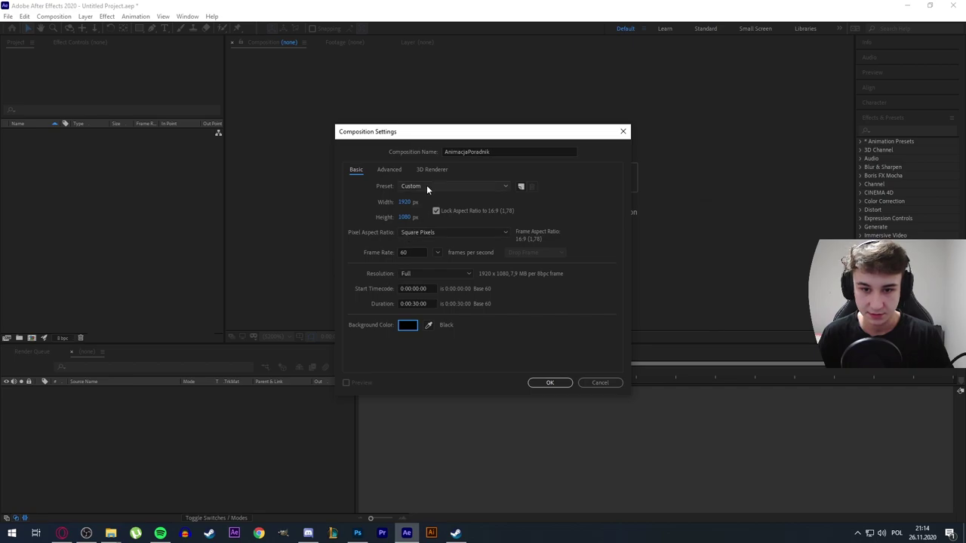
click(549, 383)
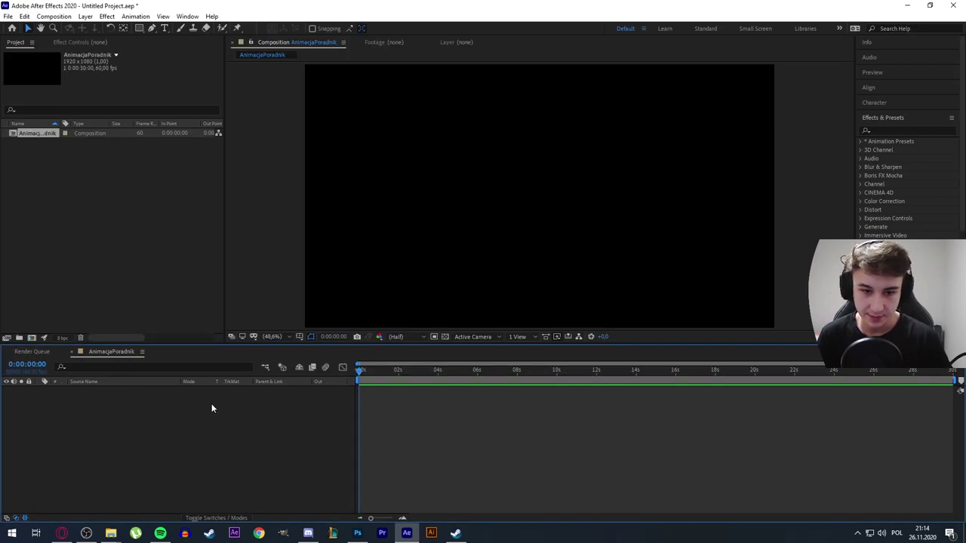
right_click(212, 408)
Step: Draw a grey rectangle, centre its anchor point, and move it to the lower middle
mouse_move(268, 410)
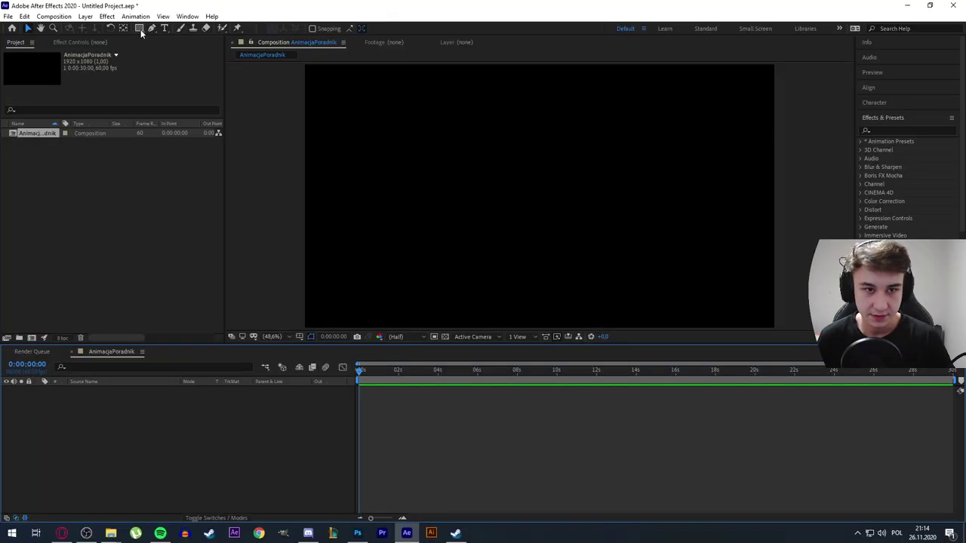
click(140, 30)
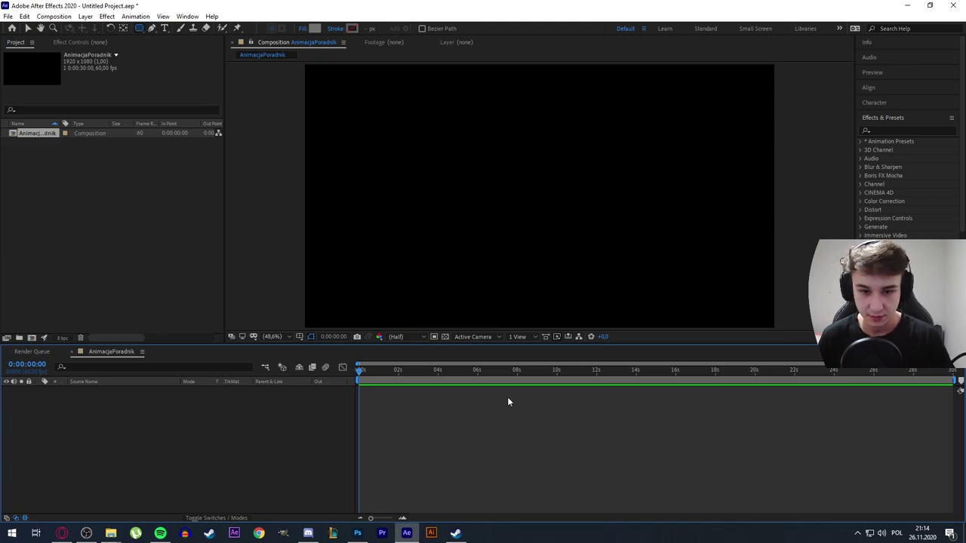
drag(468, 182, 579, 220)
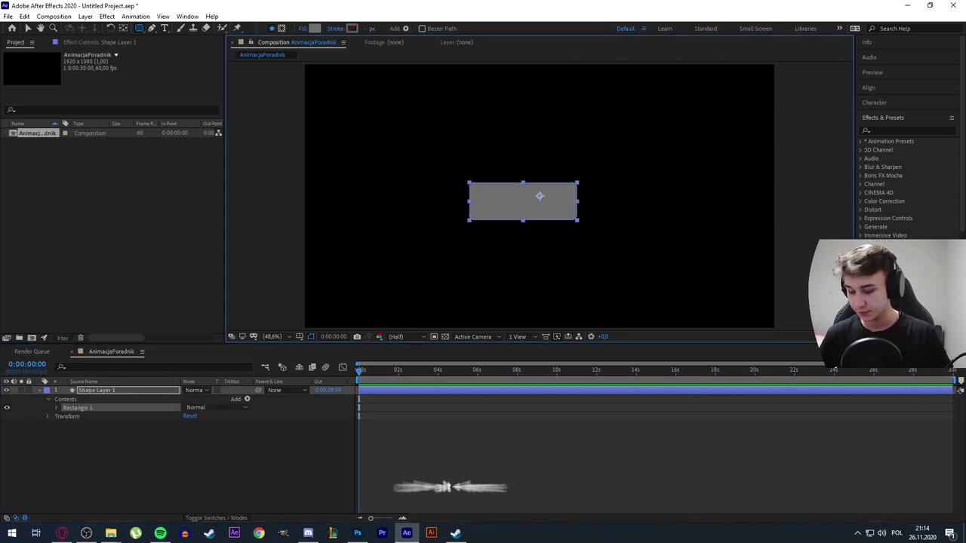
key(ctrl+alt+Home)
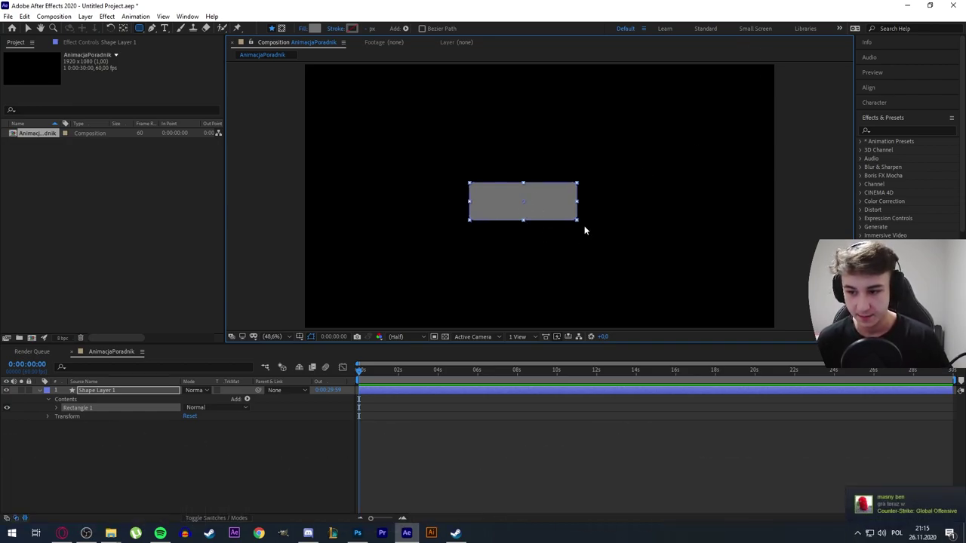
key(v)
mouse_move(556, 211)
mouse_down()
mouse_move(581, 303)
mouse_move(550, 304)
mouse_up()
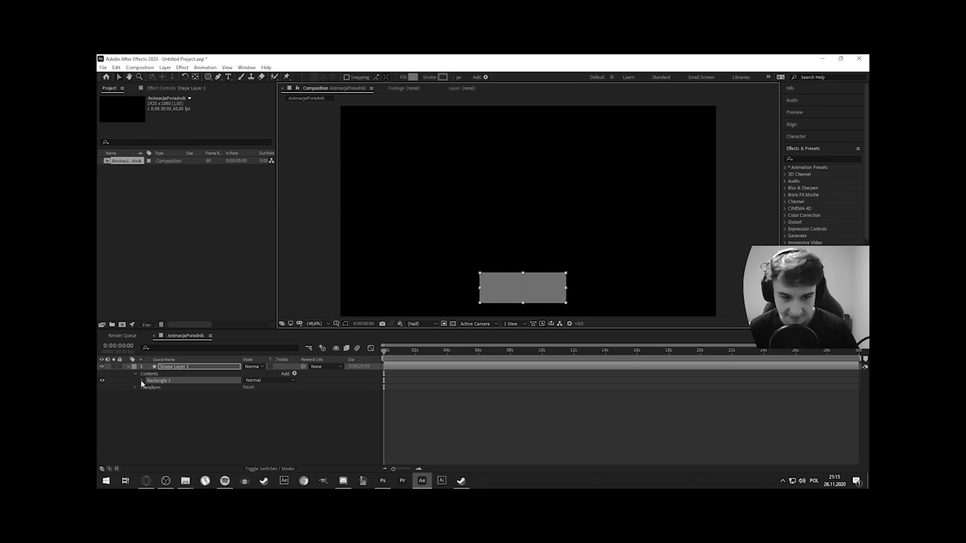
Step: Set Rectangle Path 1 to 591.2 × 125.2 with Roundness 70 to form a pill
click(142, 382)
click(64, 416)
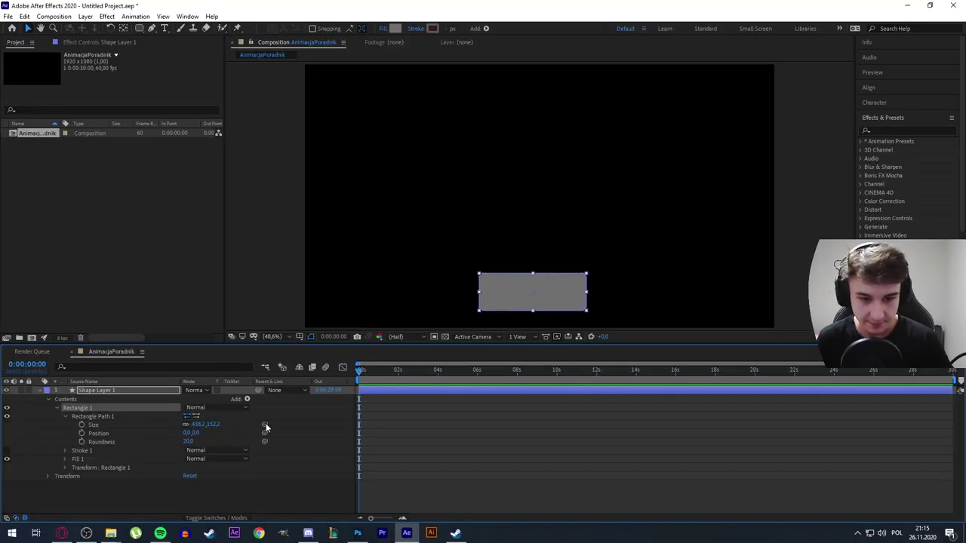
scroll(454, 297, up, 4)
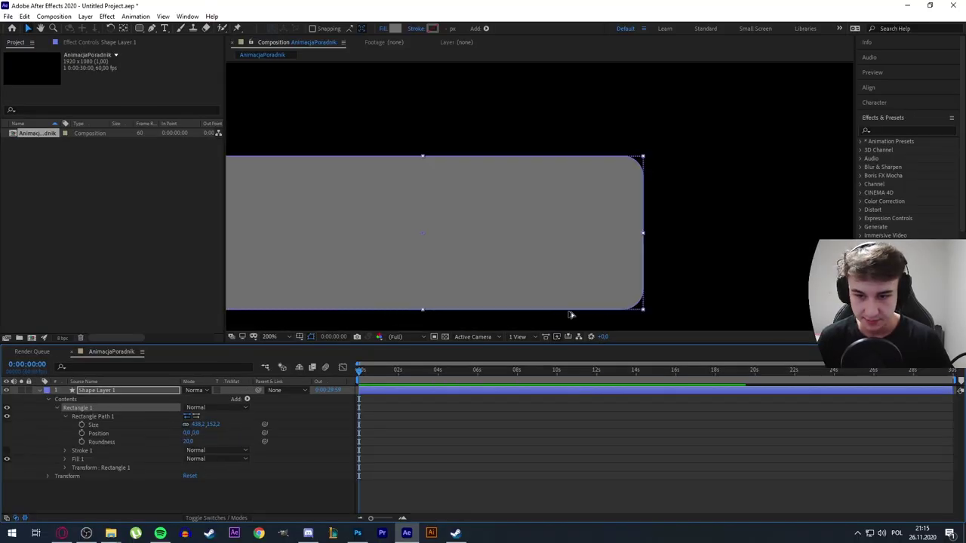
scroll(454, 297, down, 2)
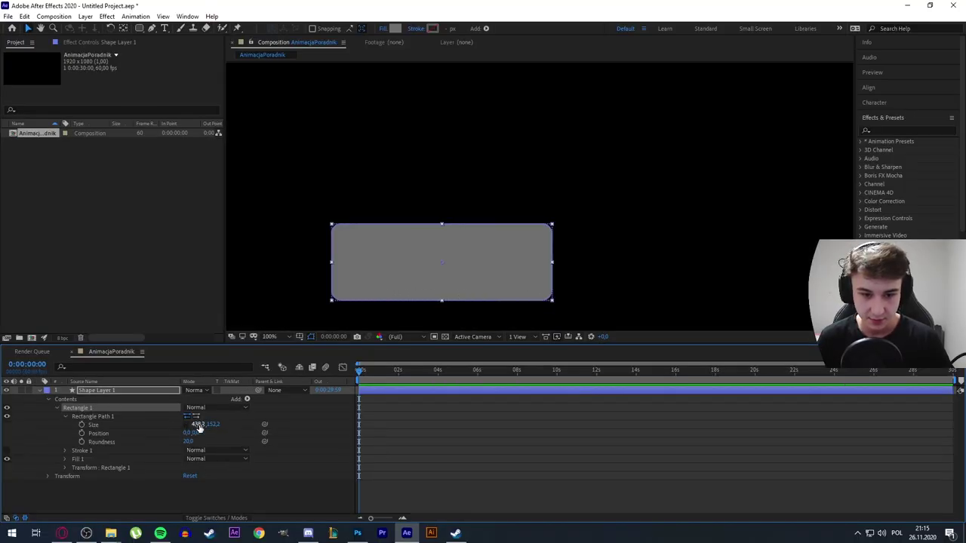
drag(192, 424, 248, 297)
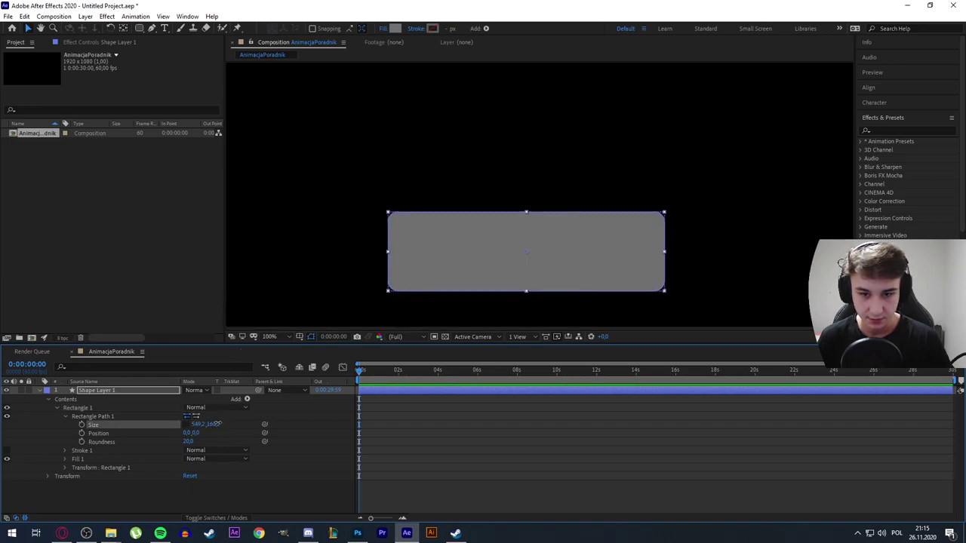
mouse_move(211, 424)
mouse_down()
mouse_move(192, 424)
mouse_move(226, 424)
mouse_move(215, 425)
mouse_up()
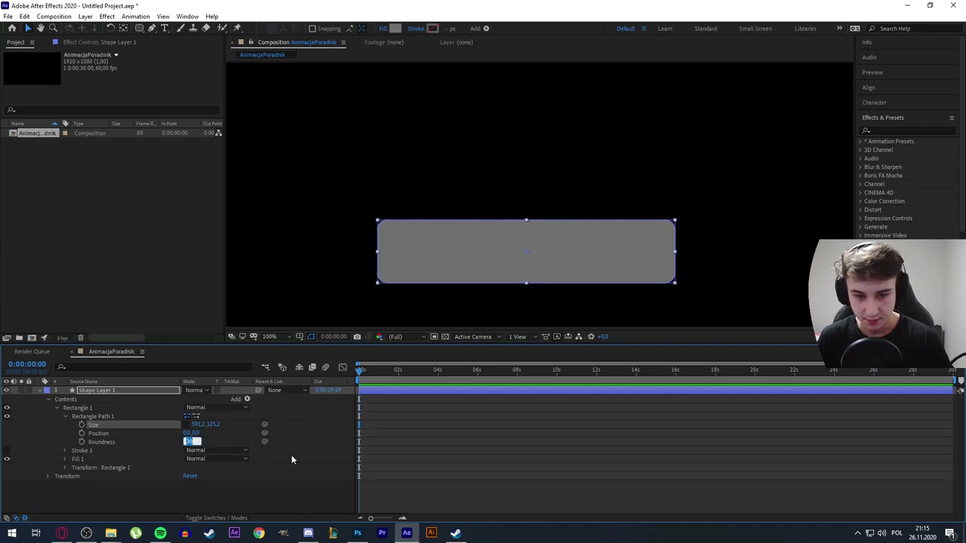
text(70)
key(Return)
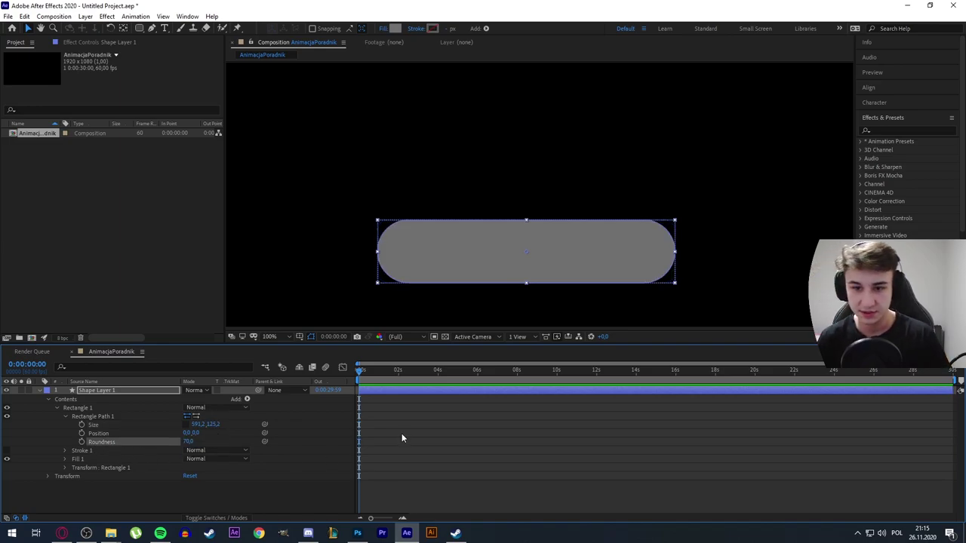
click(556, 197)
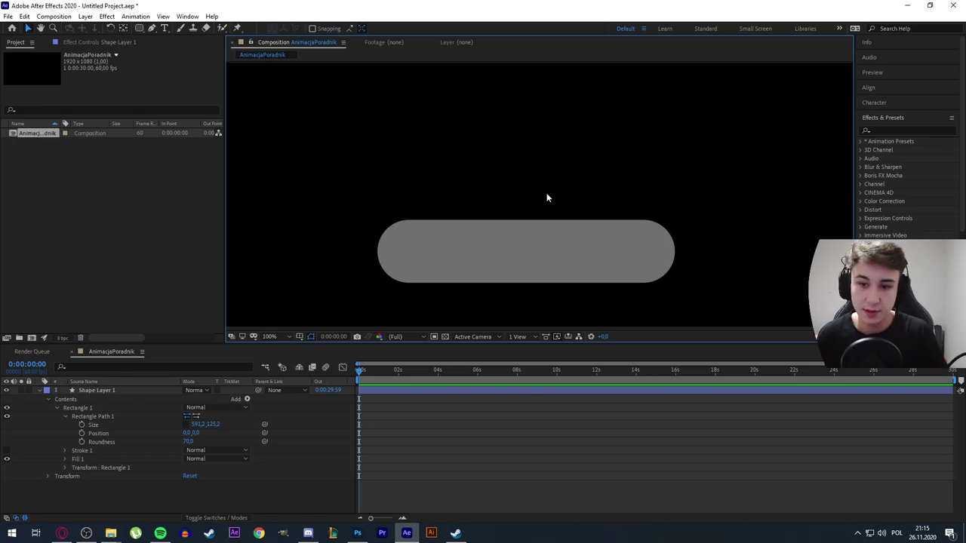
Step: Import YtIcon.png as a layer over the pill and search for the Change to Color effect
click(407, 532)
click(359, 533)
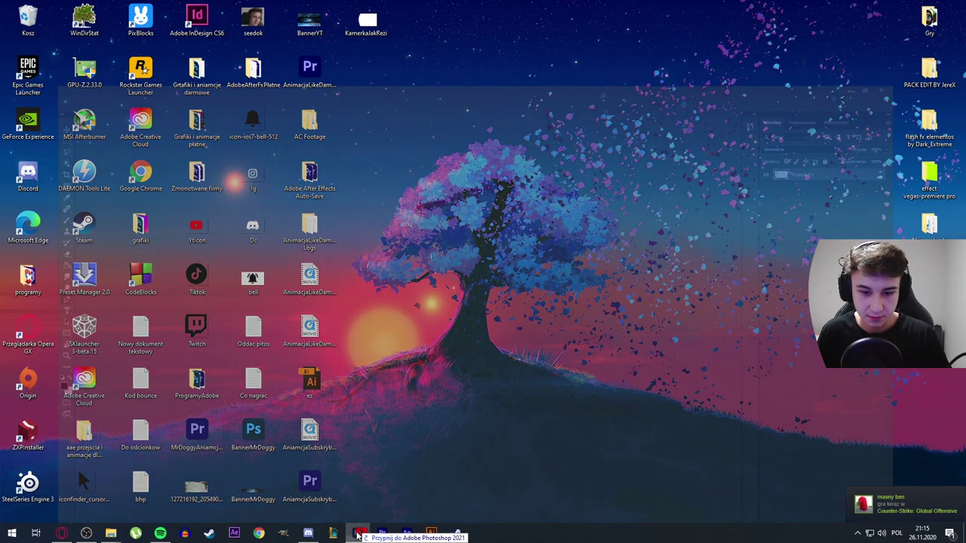
click(407, 533)
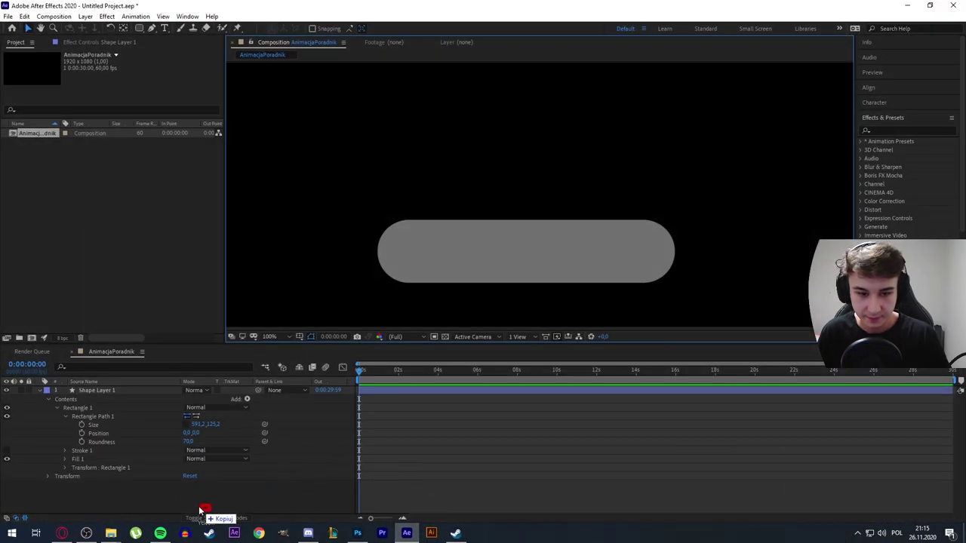
drag(200, 511, 181, 505)
drag(513, 109, 521, 227)
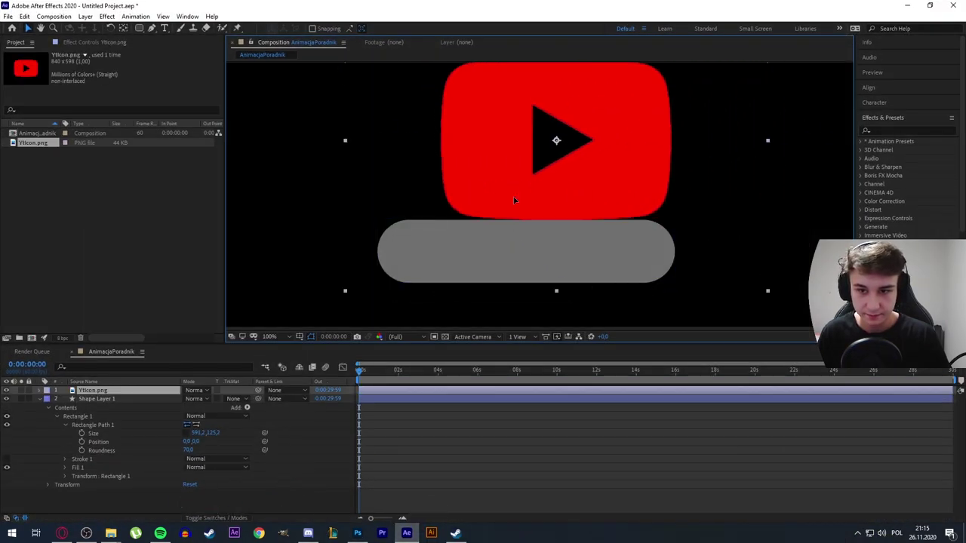
click(894, 134)
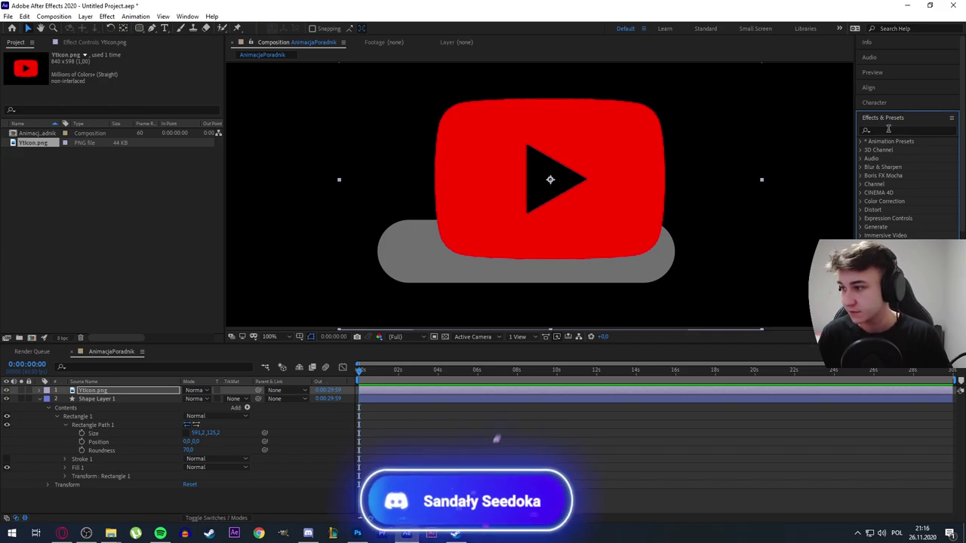
text(chang)
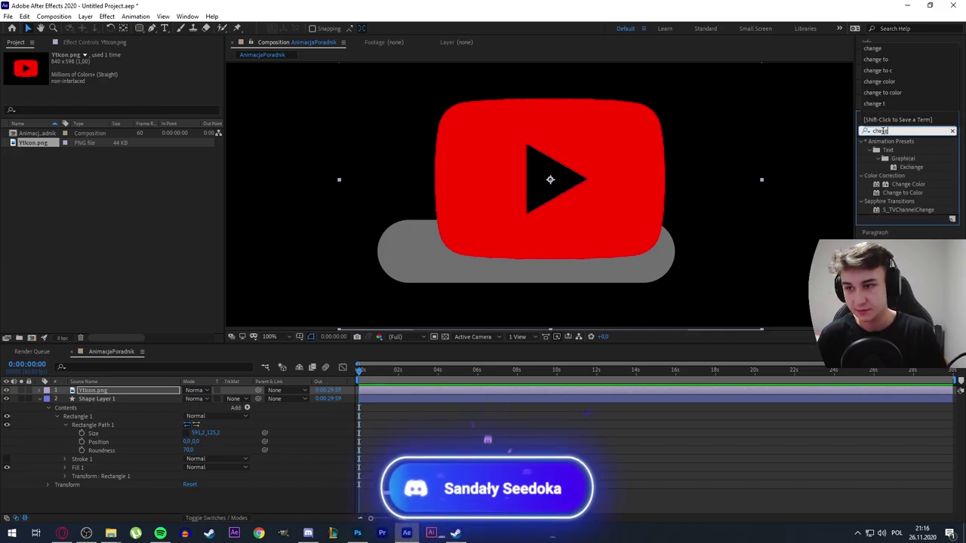
text(e to c)
Step: Apply Change to Color to YtIcon.png, changing Hue, Lightness & Saturation to make it white
mouse_move(902, 150)
mouse_down()
mouse_move(268, 167)
mouse_move(528, 181)
mouse_up()
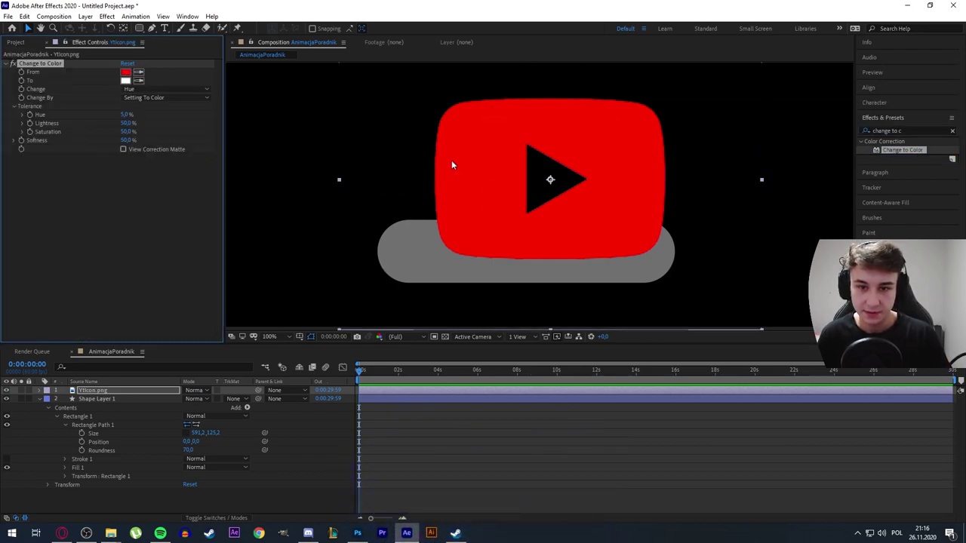
click(142, 91)
click(155, 131)
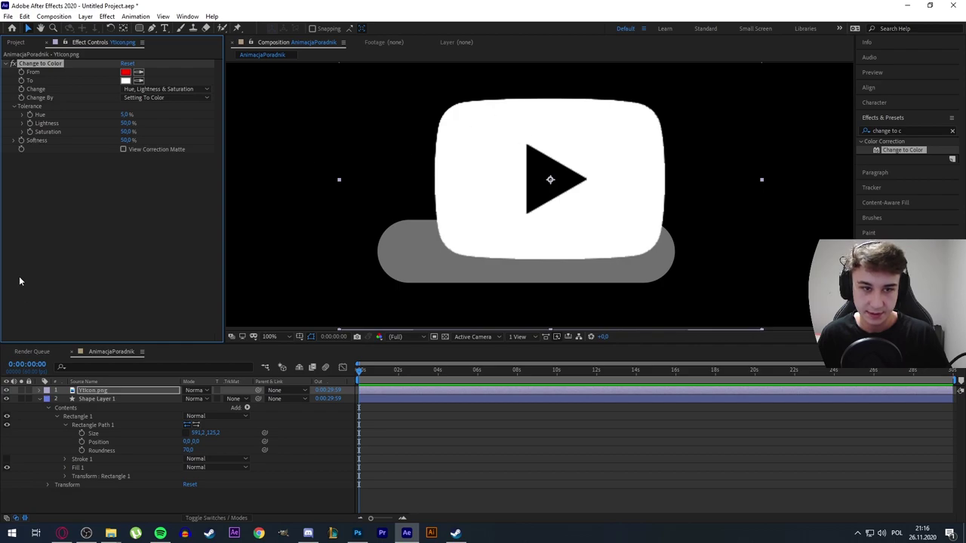
Step: Scale the YouTube icon to 15% and hide its layer
key(s)
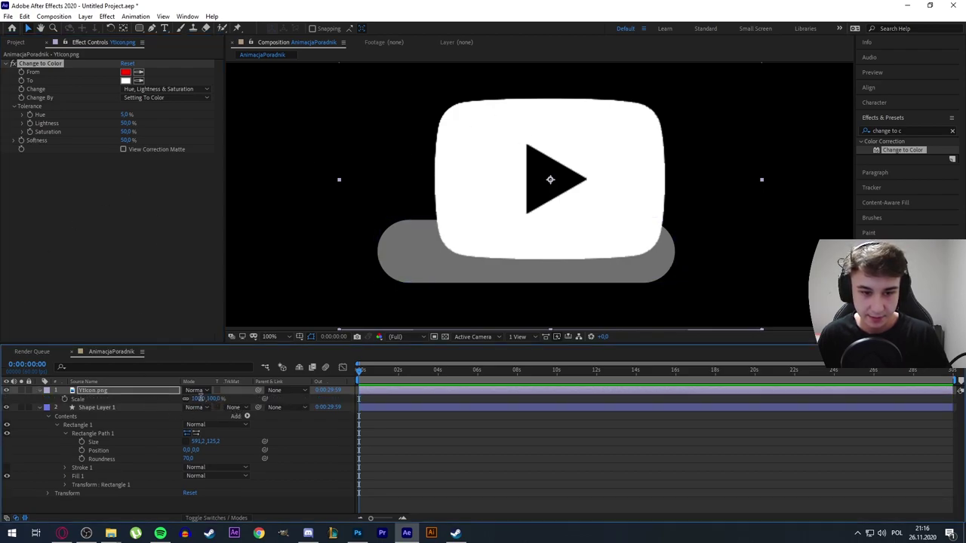
text(10)
key(Return)
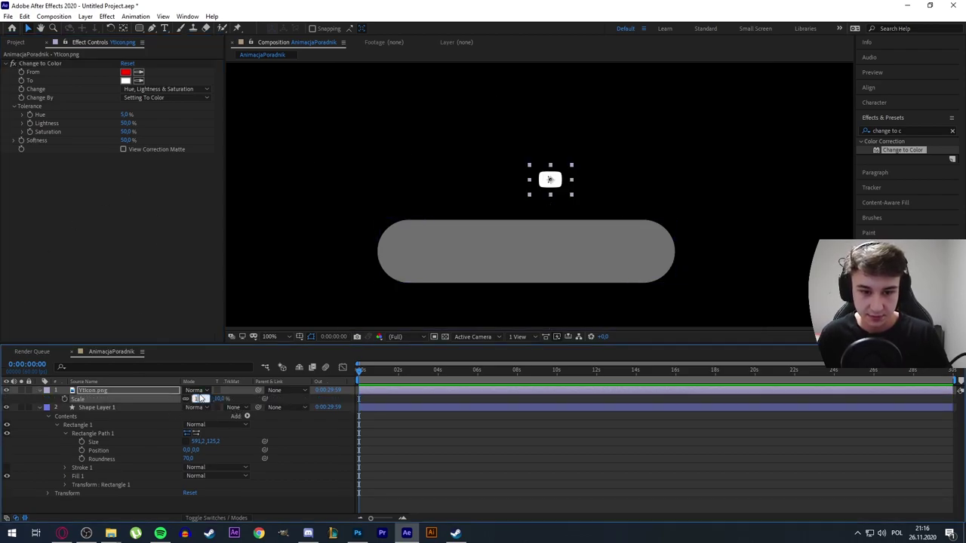
drag(202, 398, 255, 318)
click(26, 398)
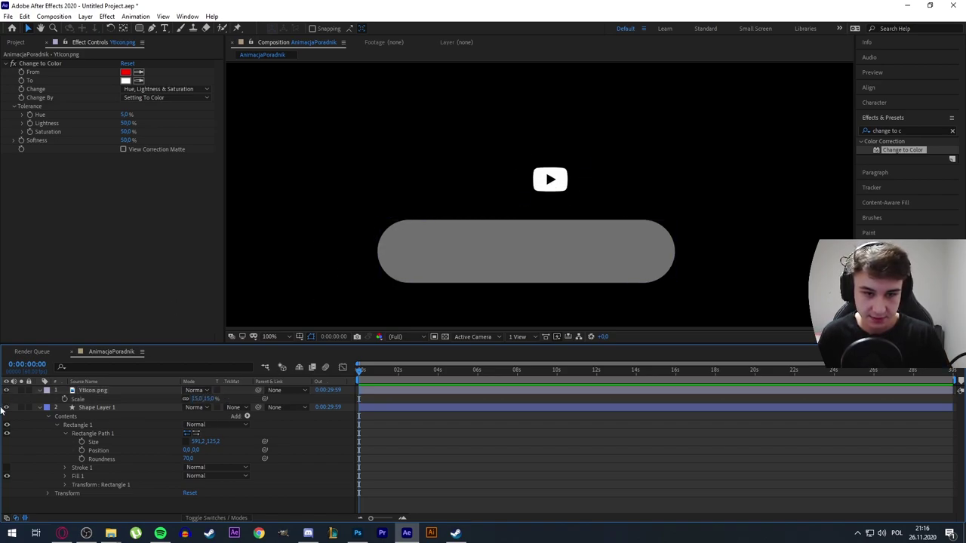
click(528, 164)
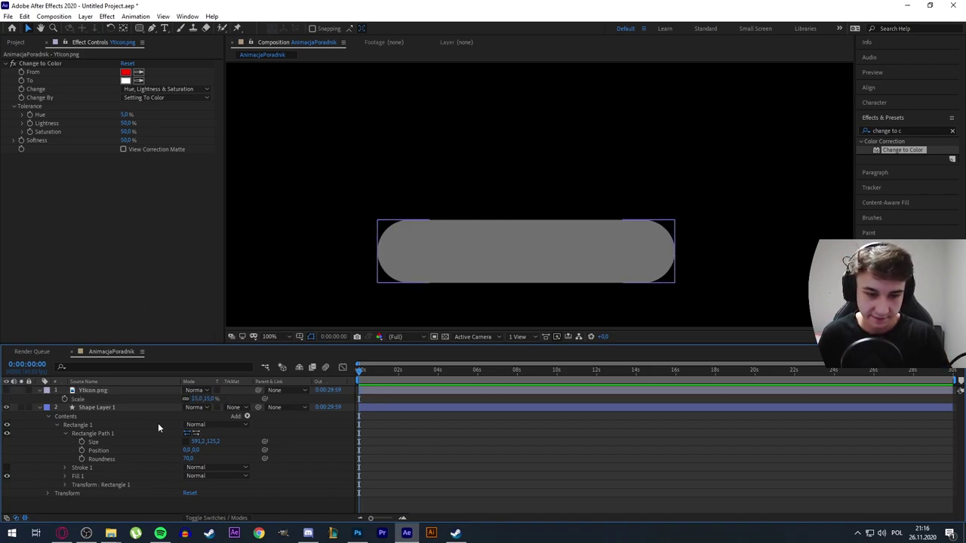
click(116, 406)
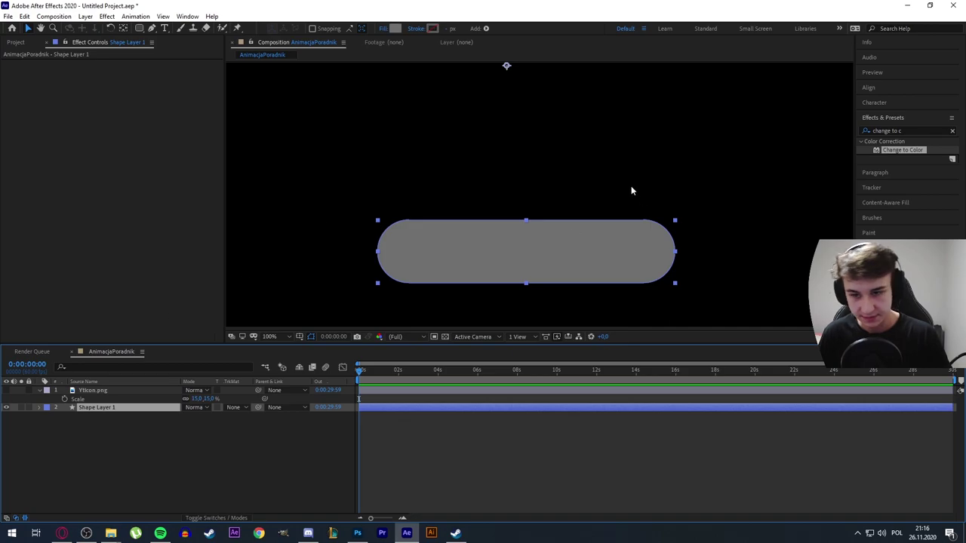
Step: Add a text layer reading 'Twoja nazwa'
click(615, 169)
key(ctrl+t)
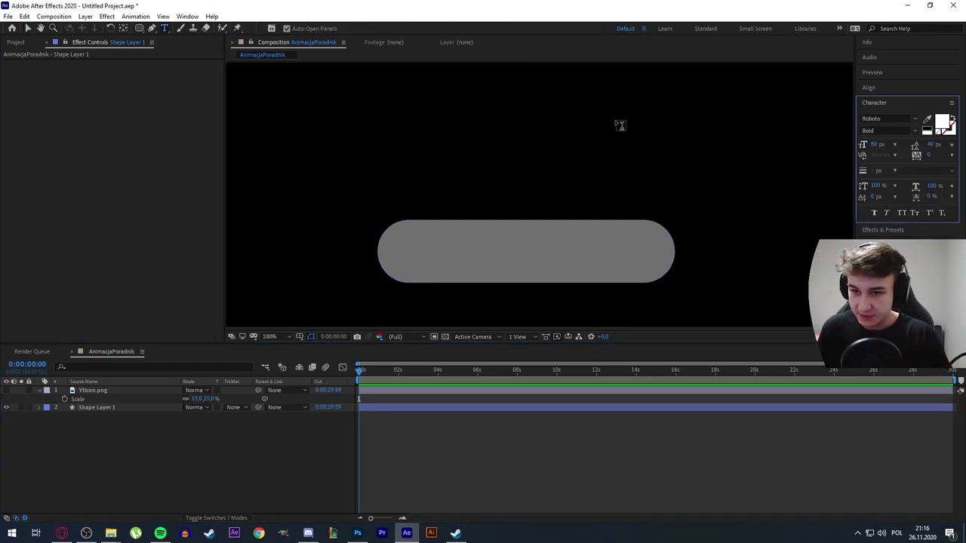
click(616, 126)
text(TWO)
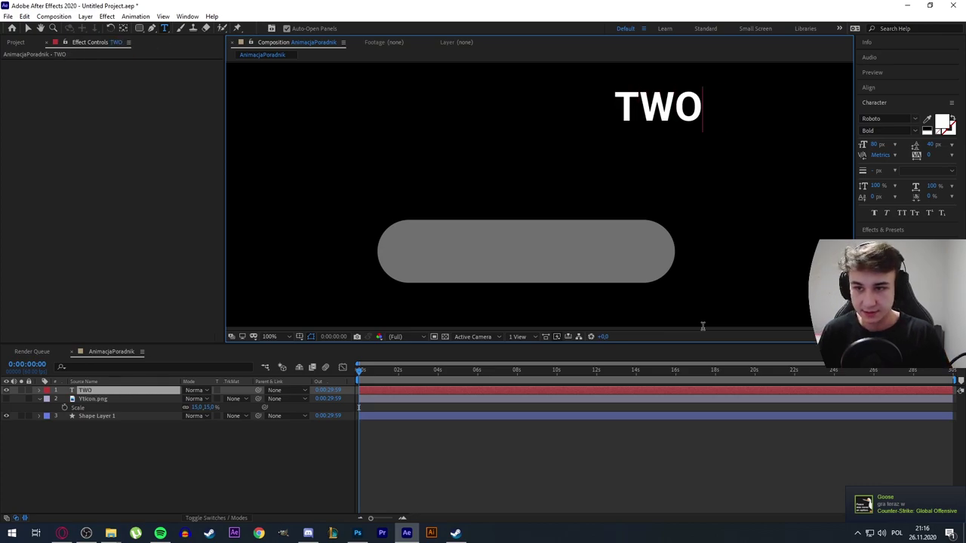
key(BackSpace)
key(BackSpace)
text(woja nazwa)
Step: Set the text to Roboto Bold at 60 px and move it onto the grey pill
key(ctrl+a)
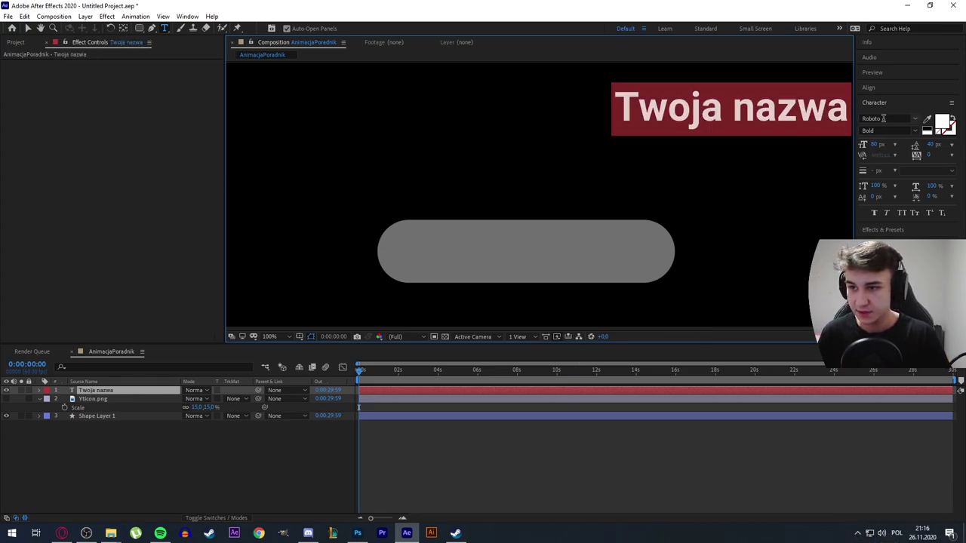
click(883, 118)
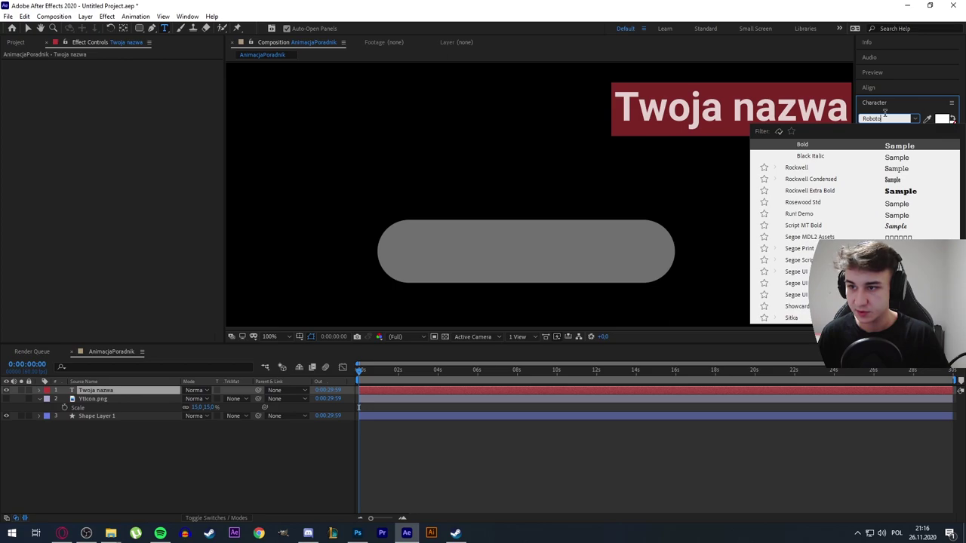
click(917, 88)
click(882, 154)
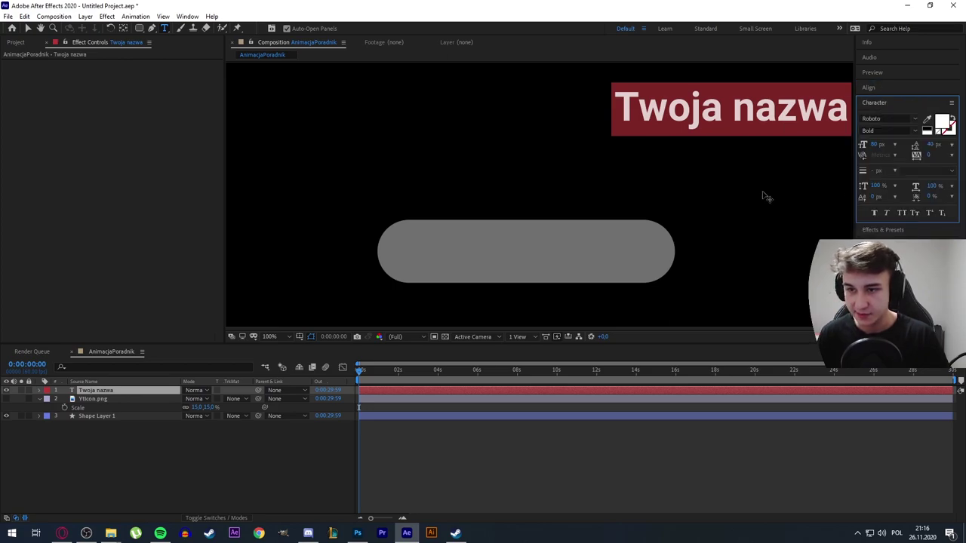
drag(871, 148, 874, 143)
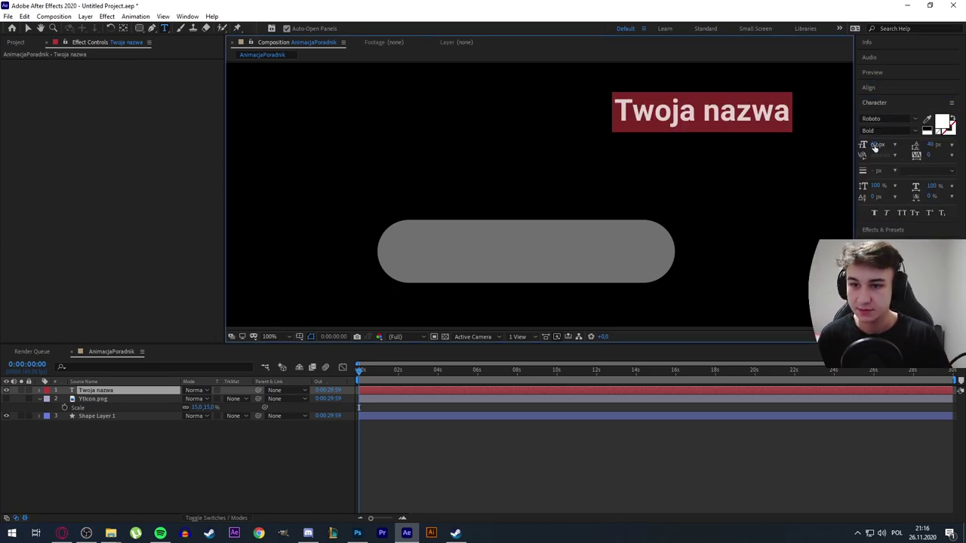
key(Escape)
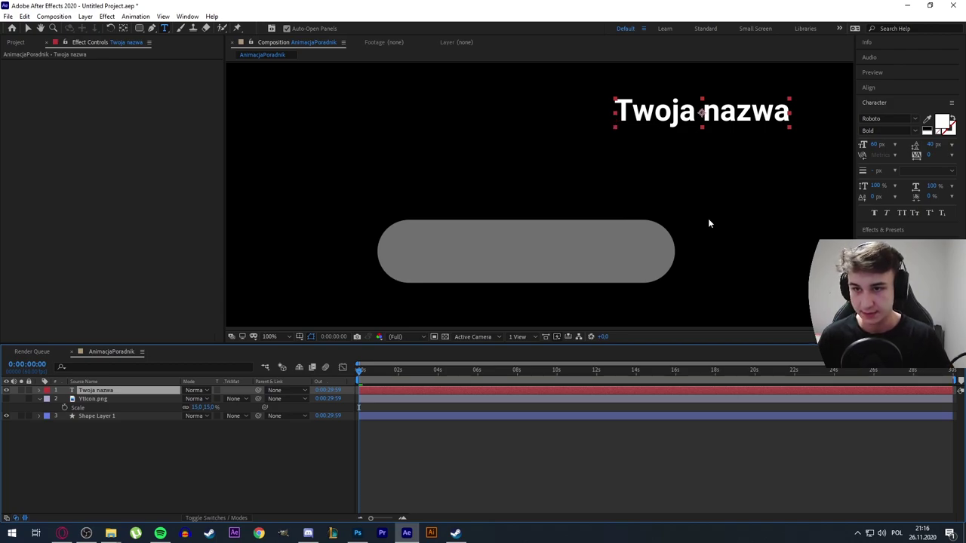
key(v)
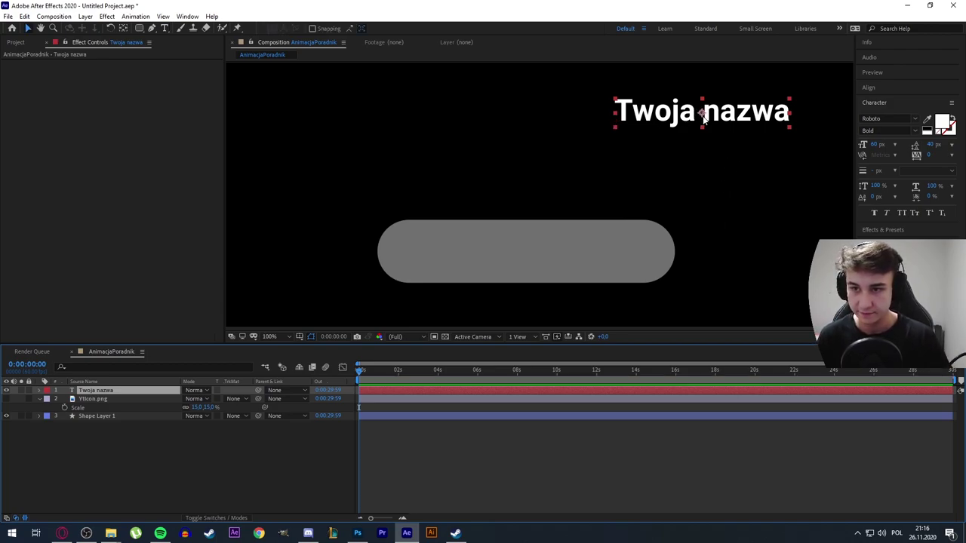
drag(704, 115, 569, 258)
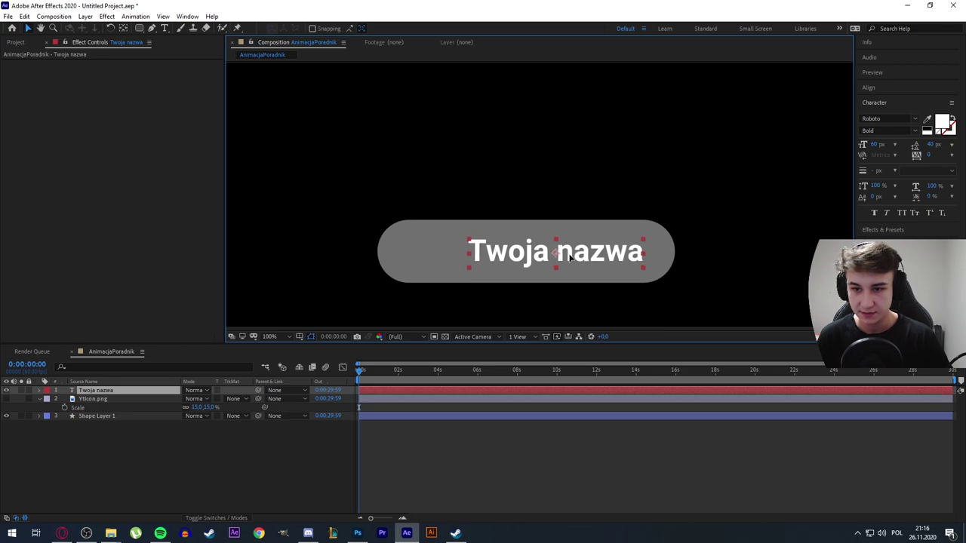
Step: Centre Shape Layer 1 horizontally and vertically in the composition
click(102, 417)
click(870, 88)
click(883, 113)
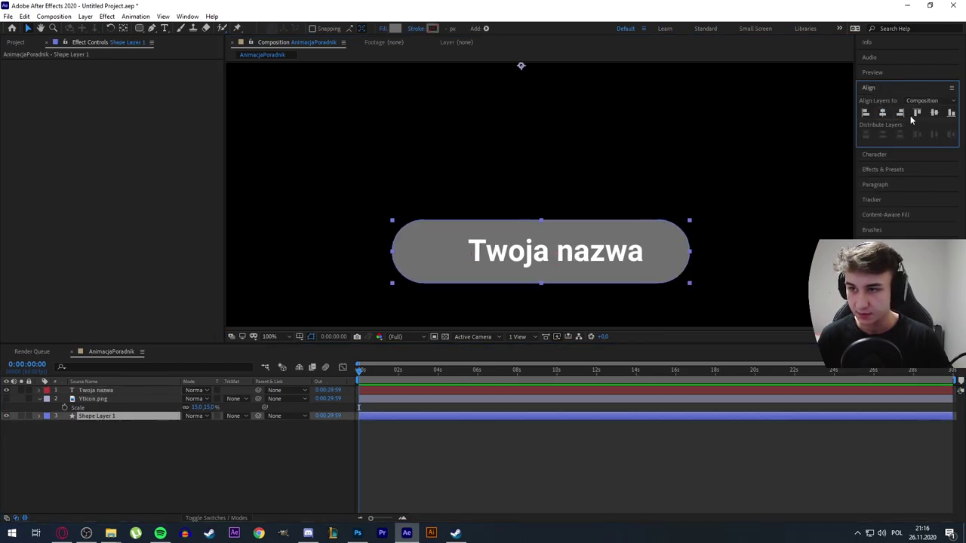
click(935, 114)
click(935, 112)
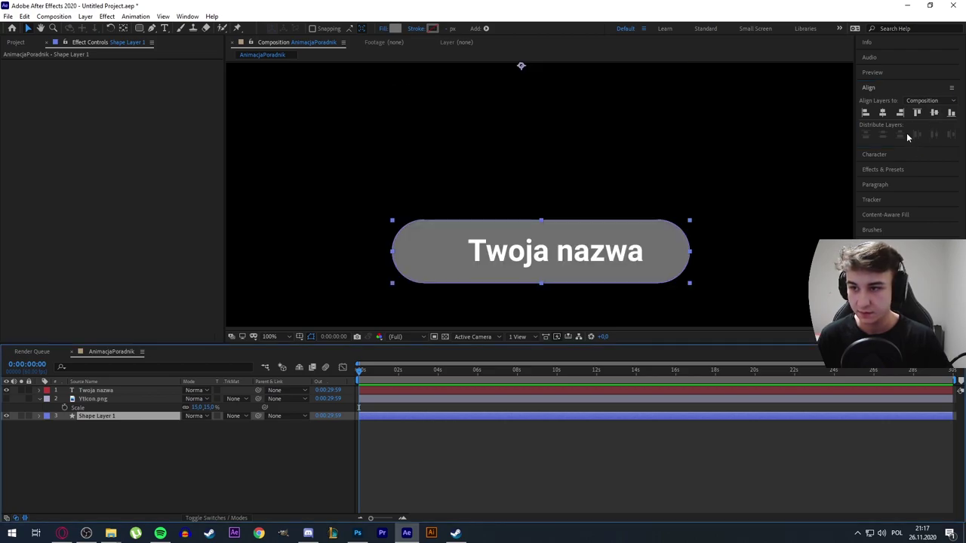
Step: Centre the Twoja nazwa text horizontally at position 960, 933.3 and hide it
click(106, 391)
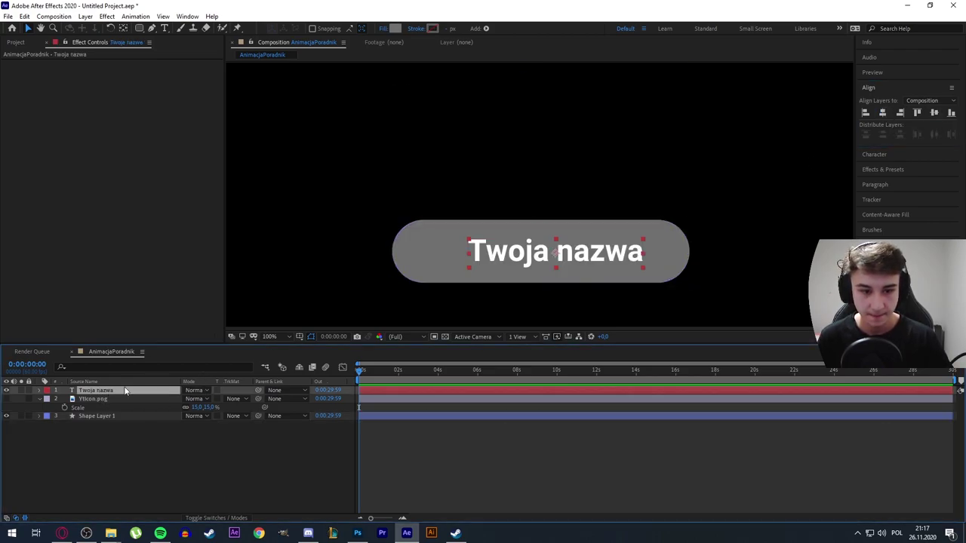
click(883, 115)
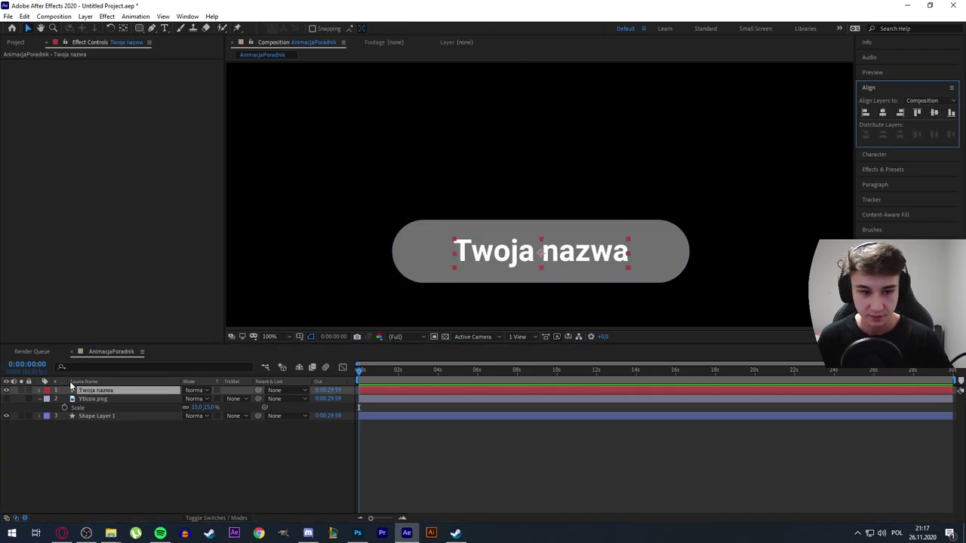
key(p)
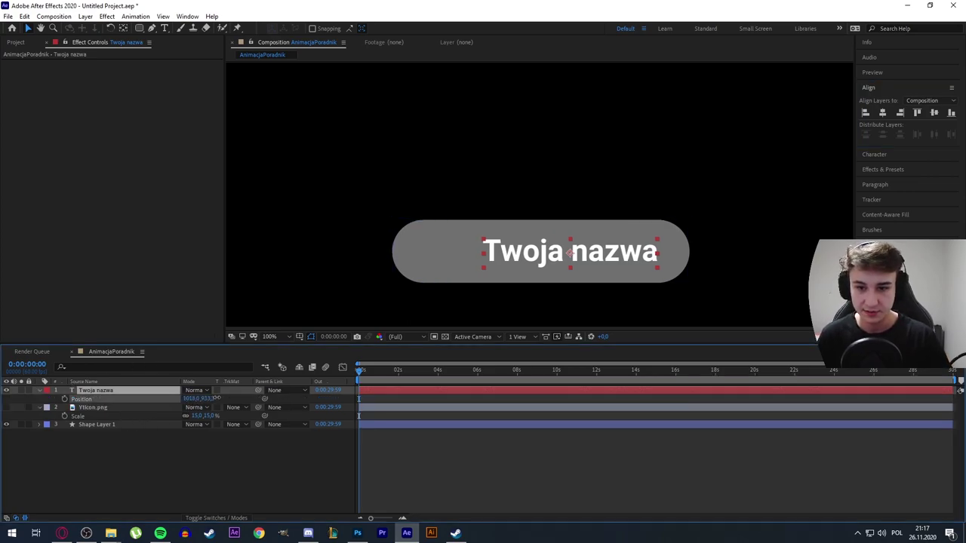
mouse_move(193, 398)
mouse_down()
mouse_move(222, 398)
mouse_move(213, 399)
mouse_up()
key(ctrl+z)
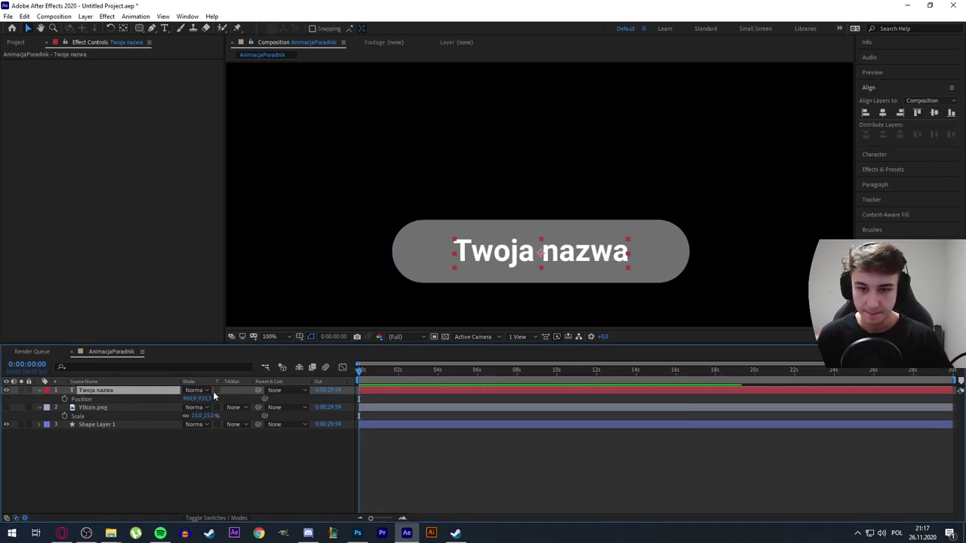
click(118, 451)
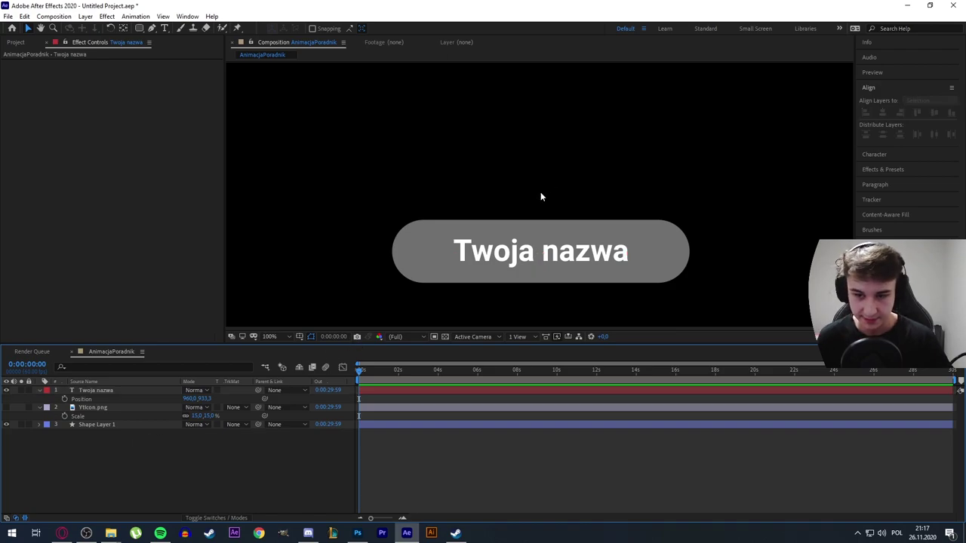
click(6, 390)
click(120, 425)
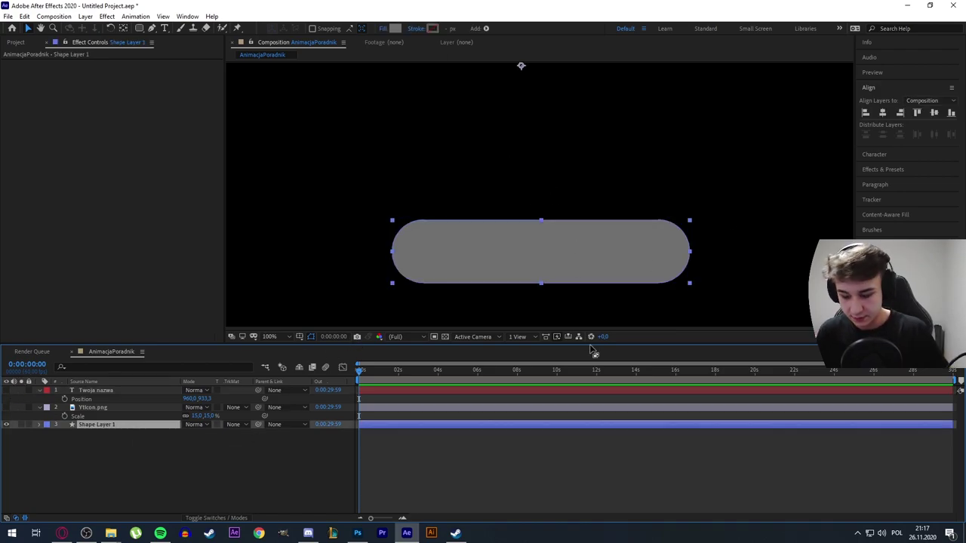
Step: Centre the pill's anchor point and duplicate it as Shape Layer 2
key(ctrl+alt+Home)
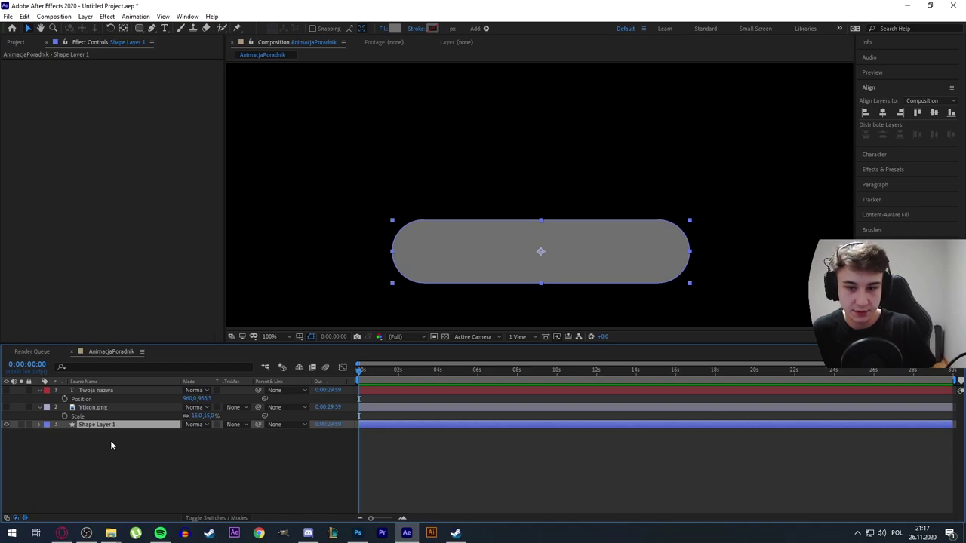
key(ctrl+d)
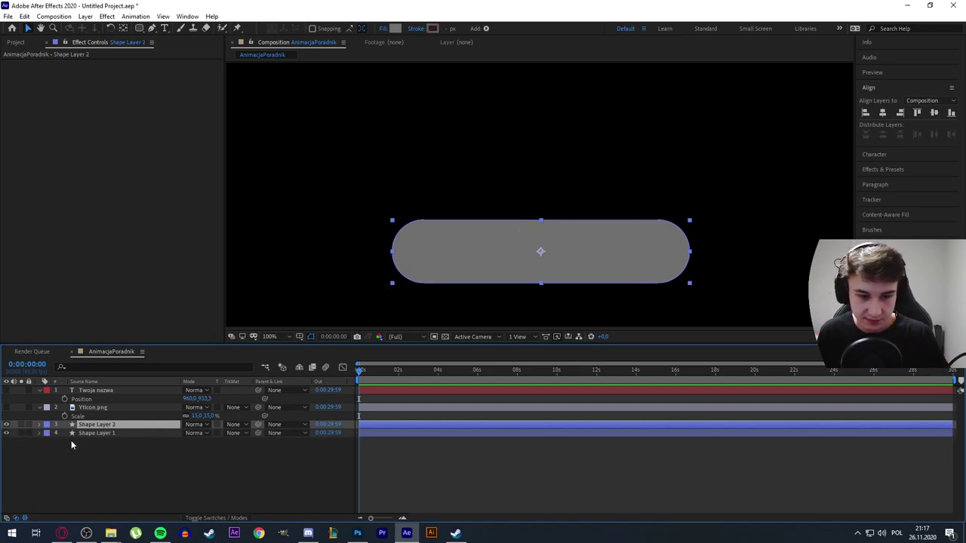
Step: Expand Rectangle Path 1 on both shape layers, showing Size 591.2 × 125.2, then select Shape Layer 1
shift+click(101, 433)
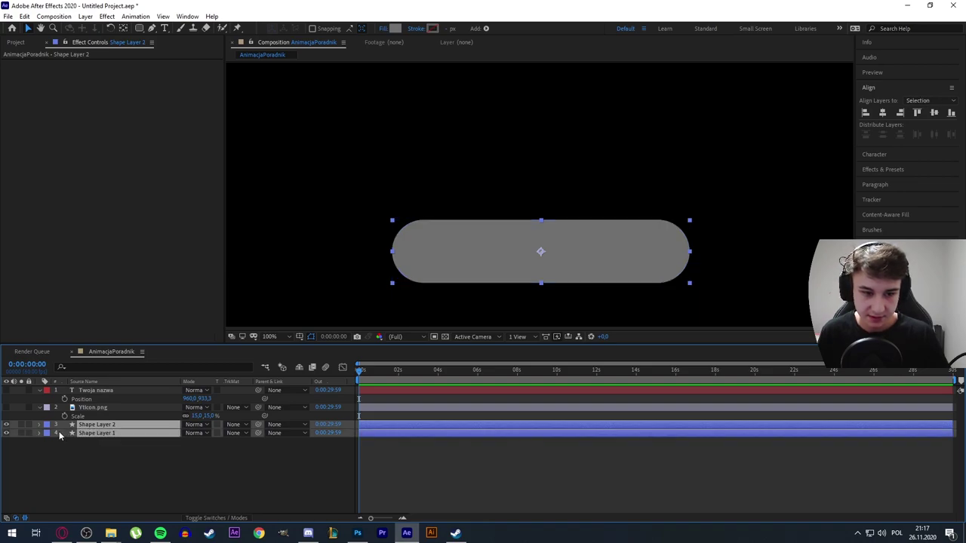
click(39, 433)
scroll(156, 477, down, 1)
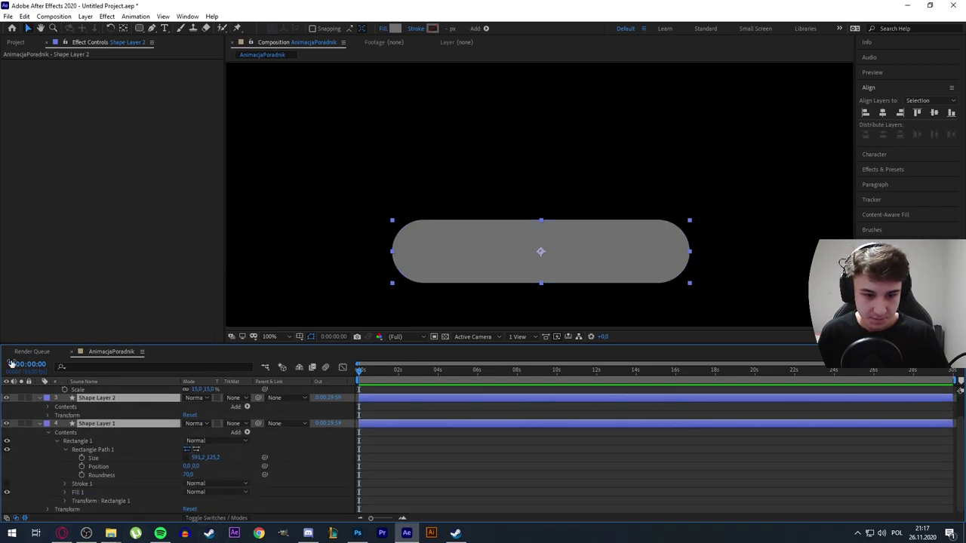
click(48, 407)
click(57, 416)
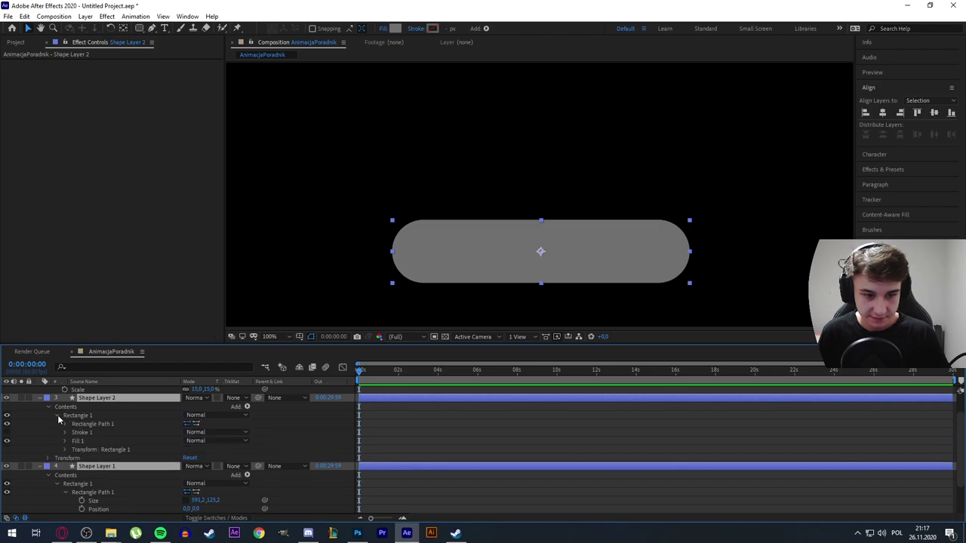
click(114, 425)
scroll(30, 423, up, 1)
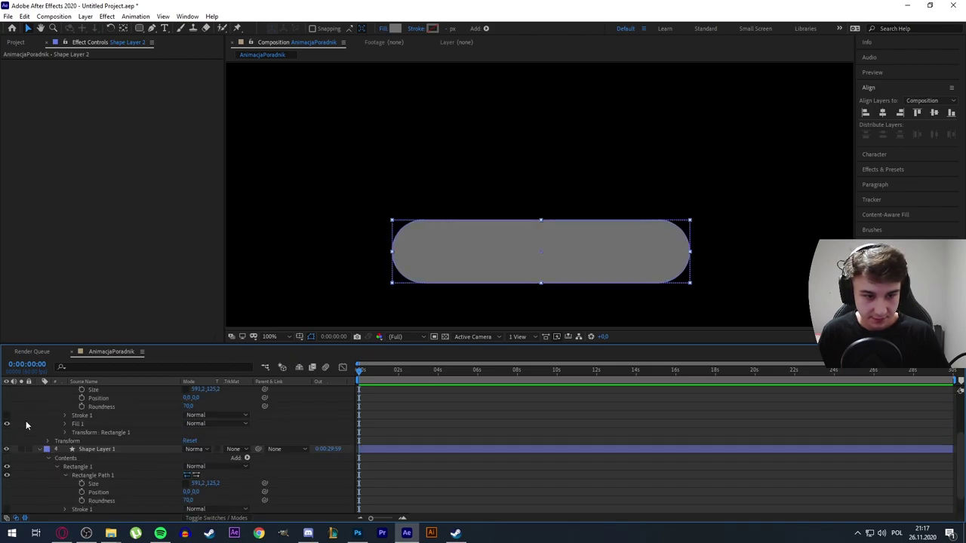
click(65, 432)
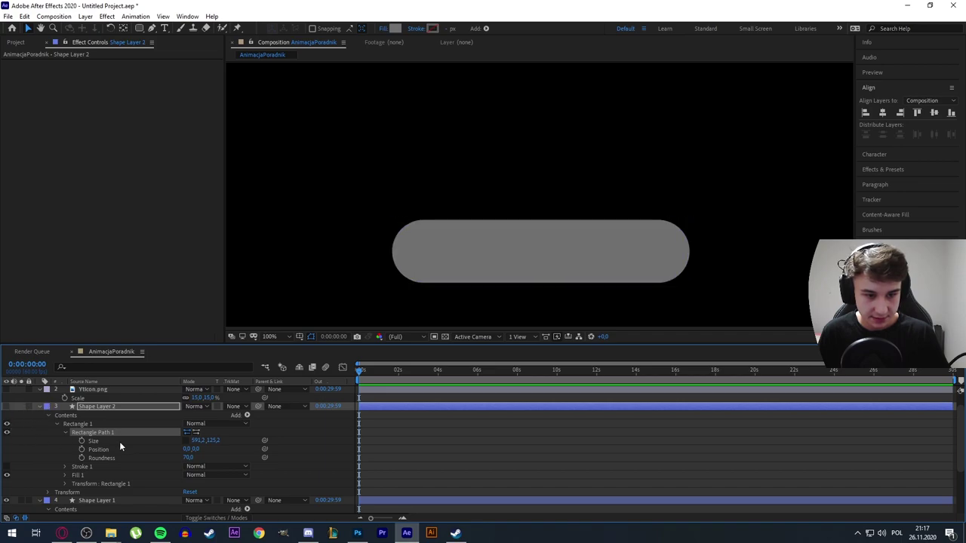
scroll(117, 453, down, 3)
click(109, 424)
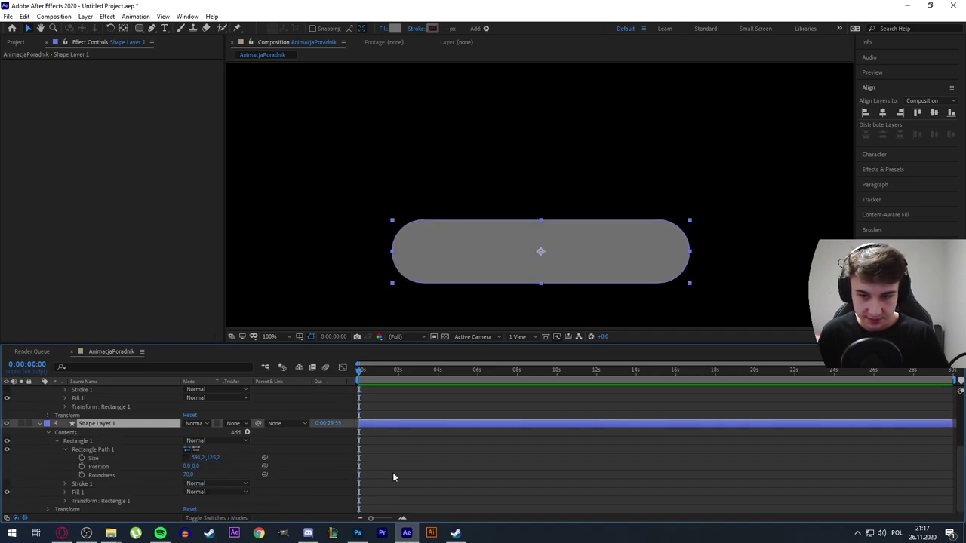
drag(544, 260, 518, 203)
Step: Shrink Shape Layer 1 to a 148.2×146.2 circle and set a Size keyframe at 0 s
key(ctrl+z)
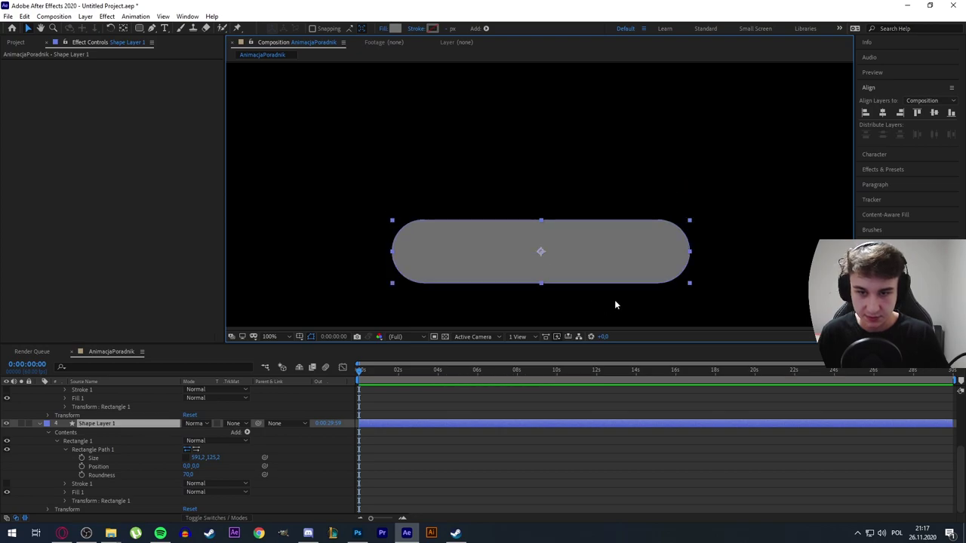
drag(195, 458, 82, 458)
drag(212, 458, 385, 471)
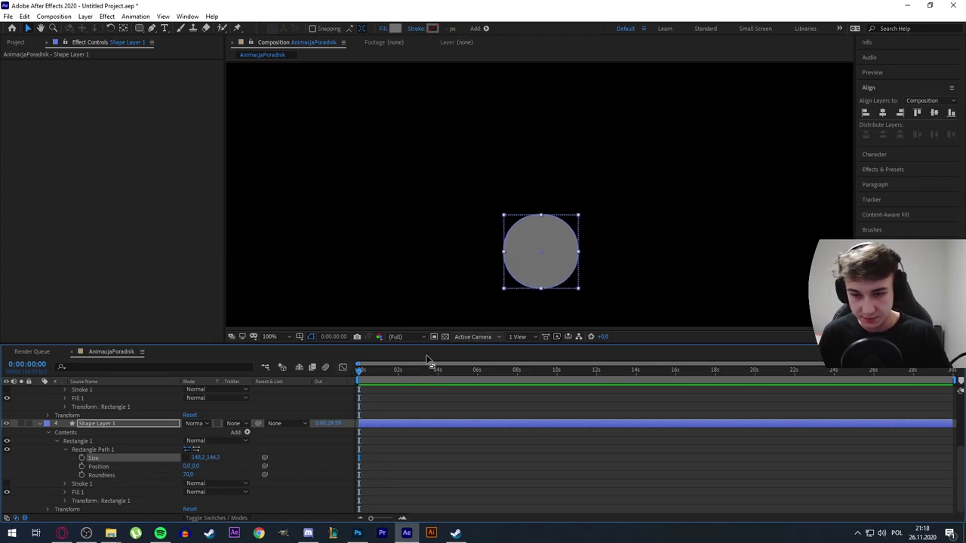
click(81, 458)
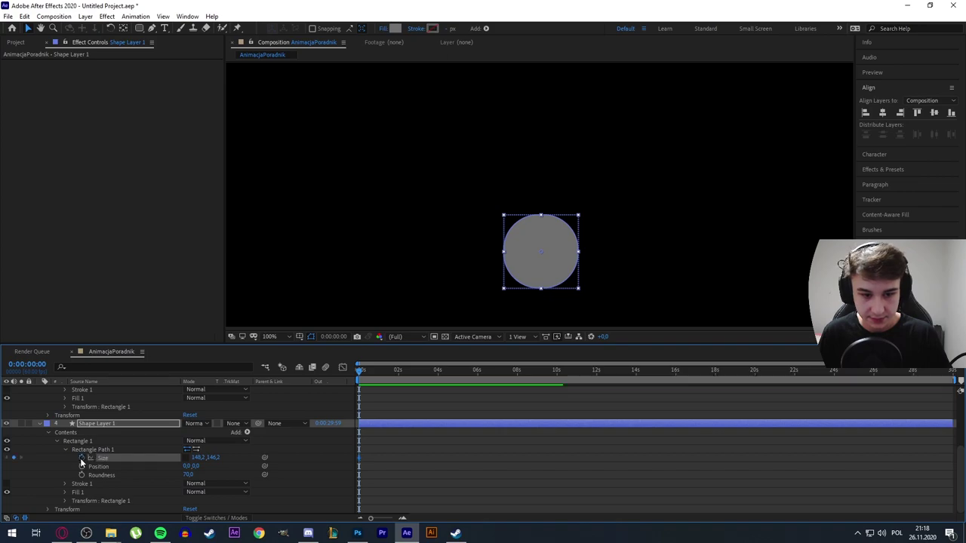
Step: At 1 s, widen the shape's Size to 660×146.2 to make the second keyframe
drag(389, 374, 379, 384)
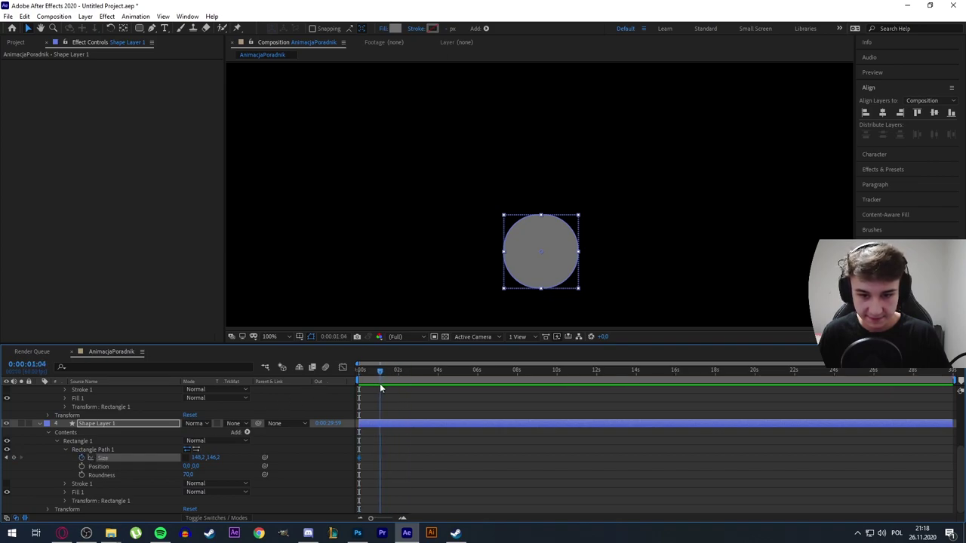
key(equal)
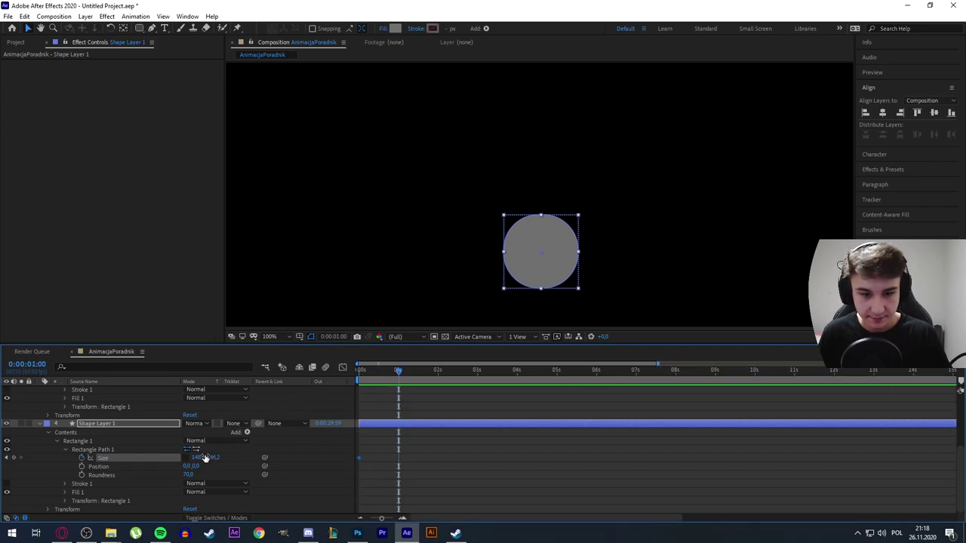
drag(203, 458, 468, 458)
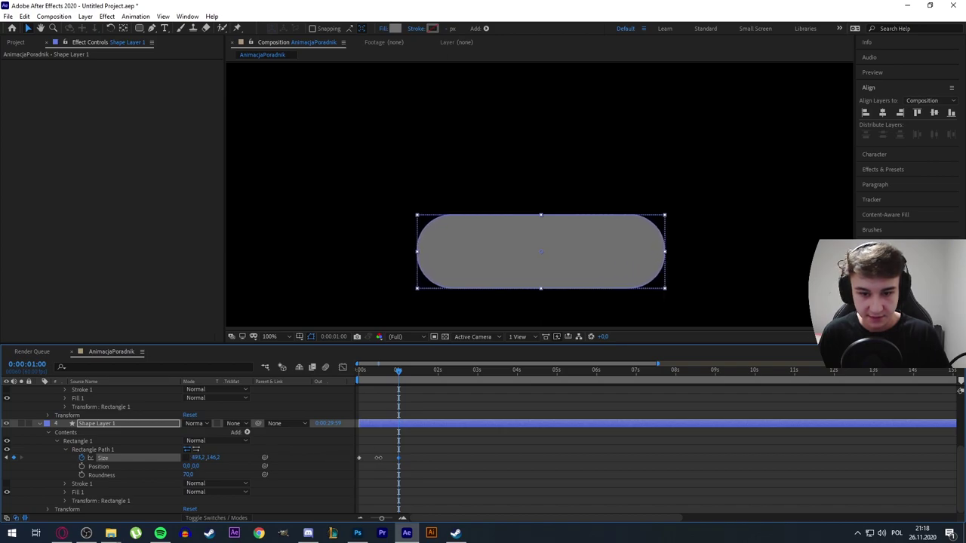
drag(204, 458, 316, 475)
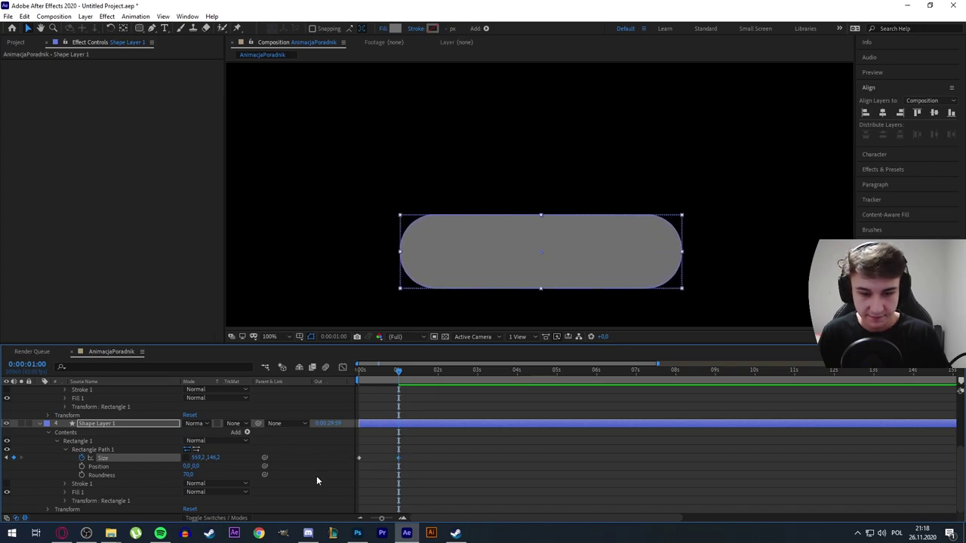
drag(204, 458, 448, 453)
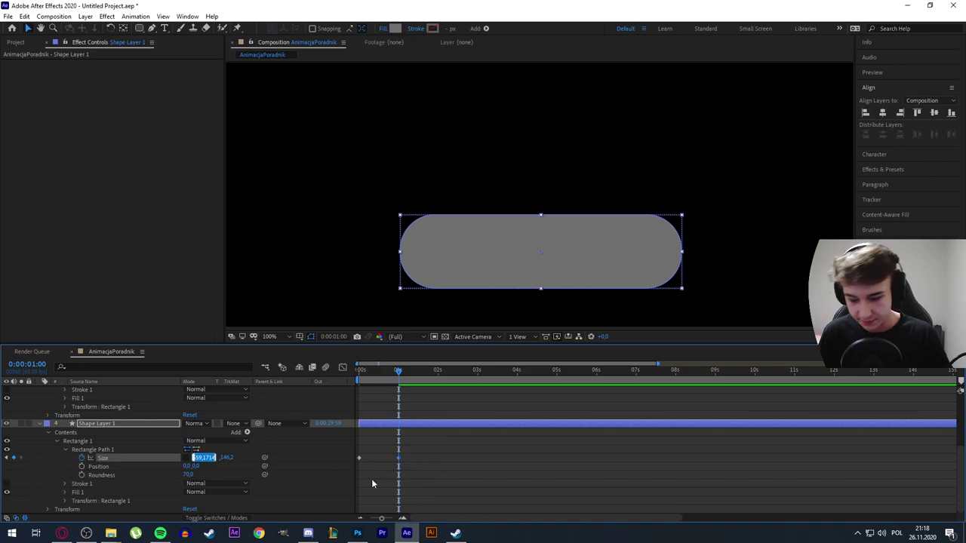
mouse_move(204, 458)
mouse_down()
mouse_move(261, 458)
mouse_move(209, 458)
mouse_up()
click(201, 458)
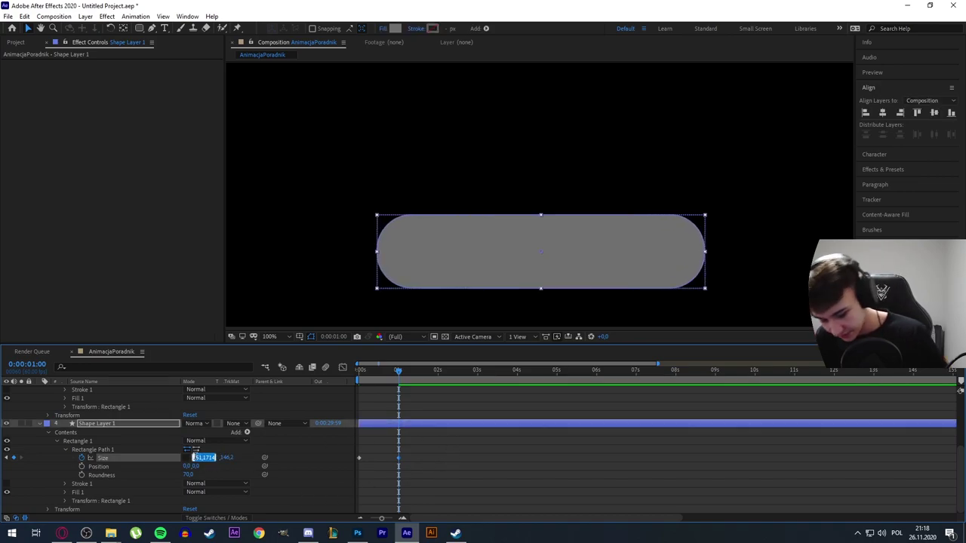
text(660)
key(Return)
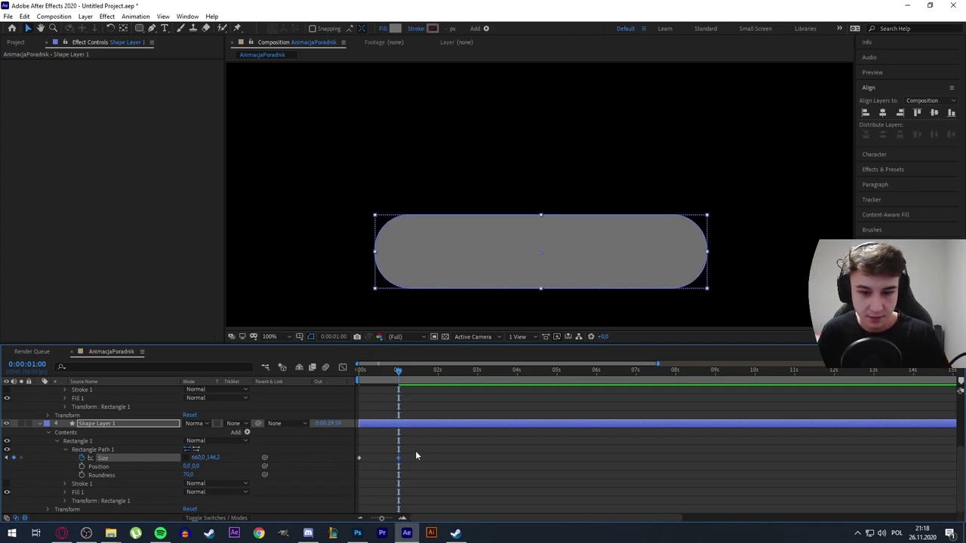
drag(415, 451, 359, 477)
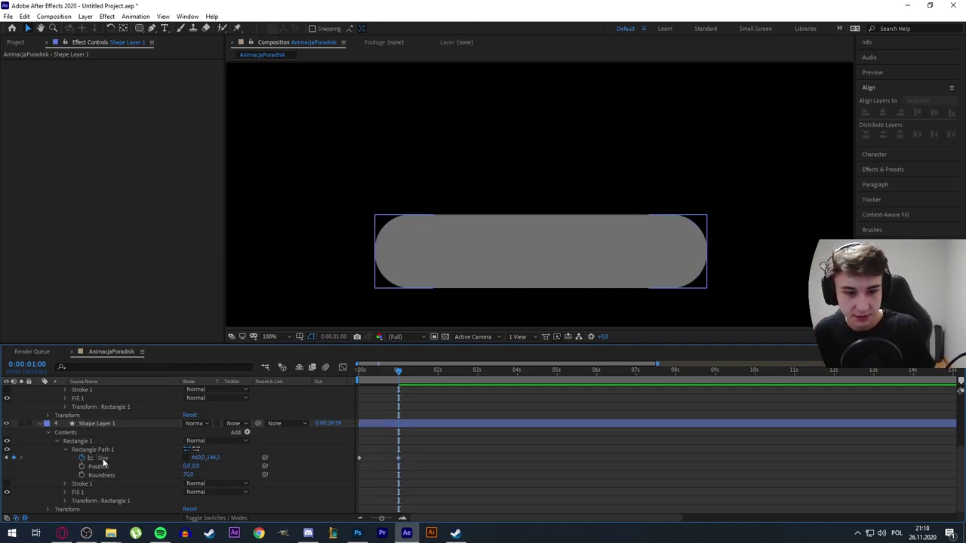
scroll(89, 426, up, 3)
Step: Scrub the timeline to review the circle growing to the 1 s Size keyframe
click(68, 425)
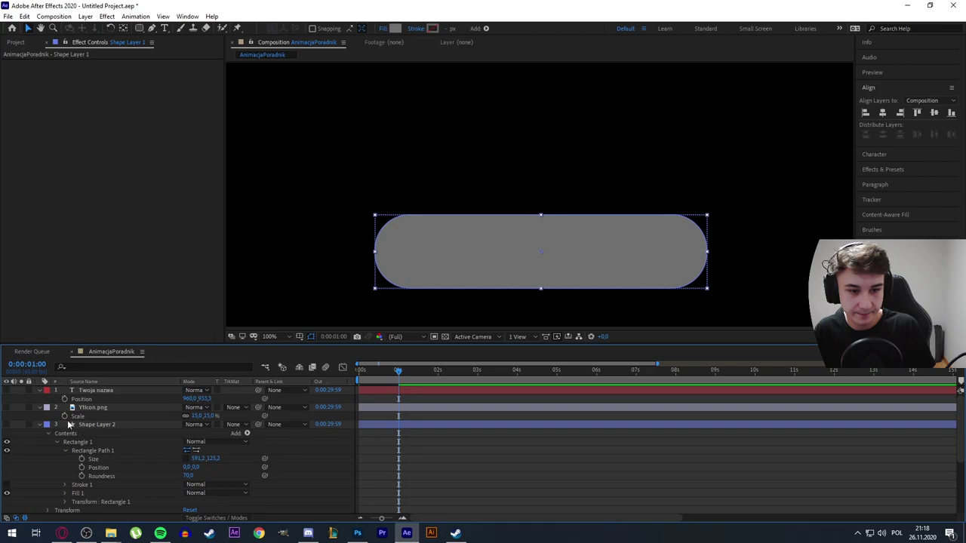
click(83, 425)
scroll(441, 490, down, 3)
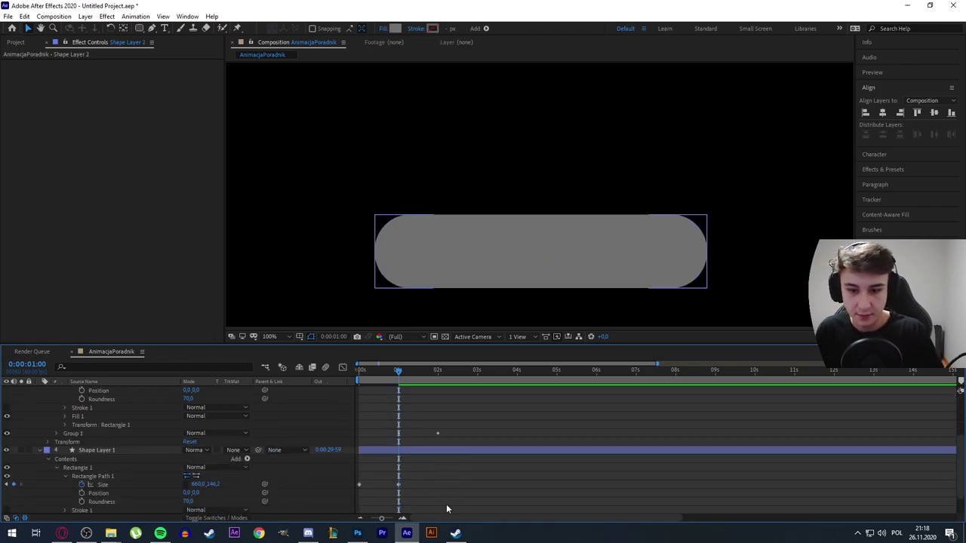
click(420, 417)
drag(399, 371, 345, 384)
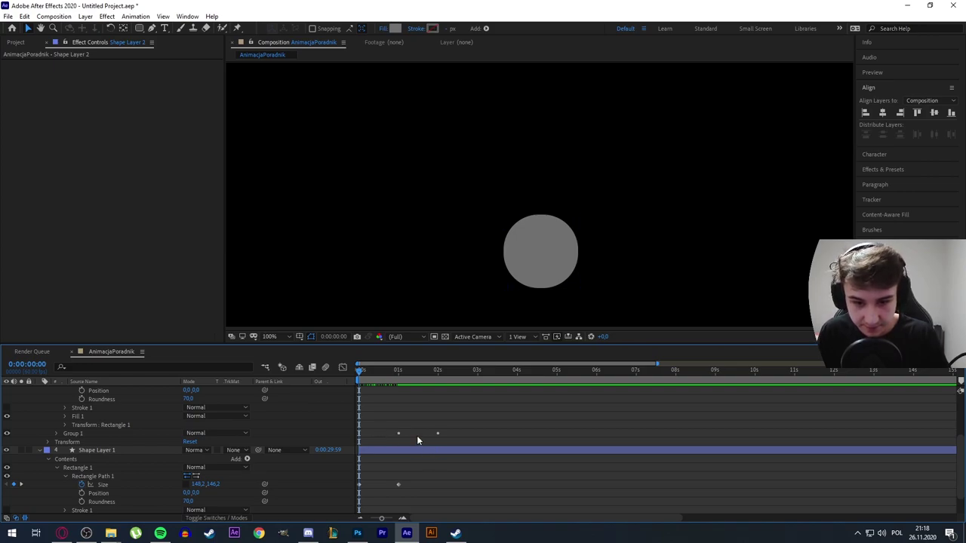
key(k)
drag(400, 368, 214, 388)
Step: Group Shape Layer 2's contents, scrub Shape Layer 1's stretch, then undo the empty Group 1
scroll(116, 462, up, 2)
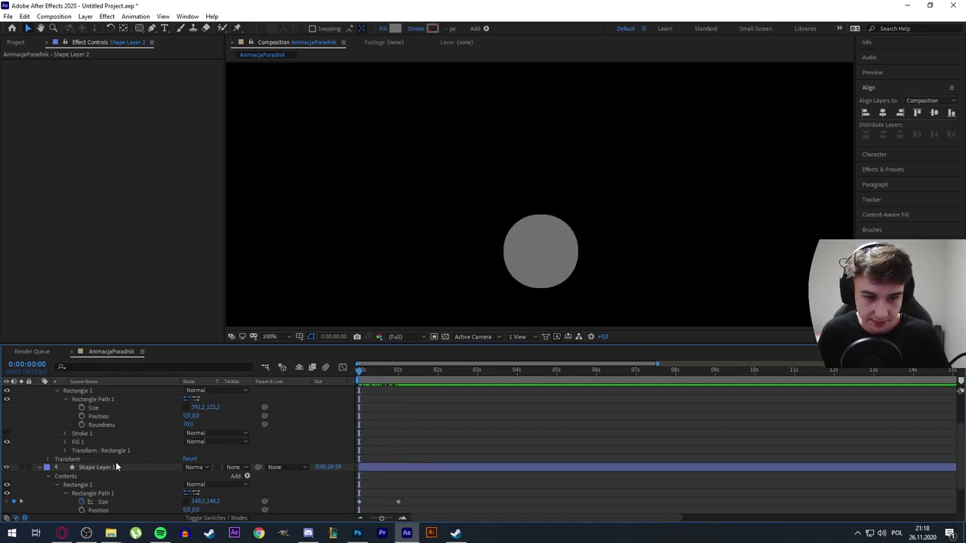
scroll(115, 462, up, 2)
click(93, 399)
key(ctrl+g)
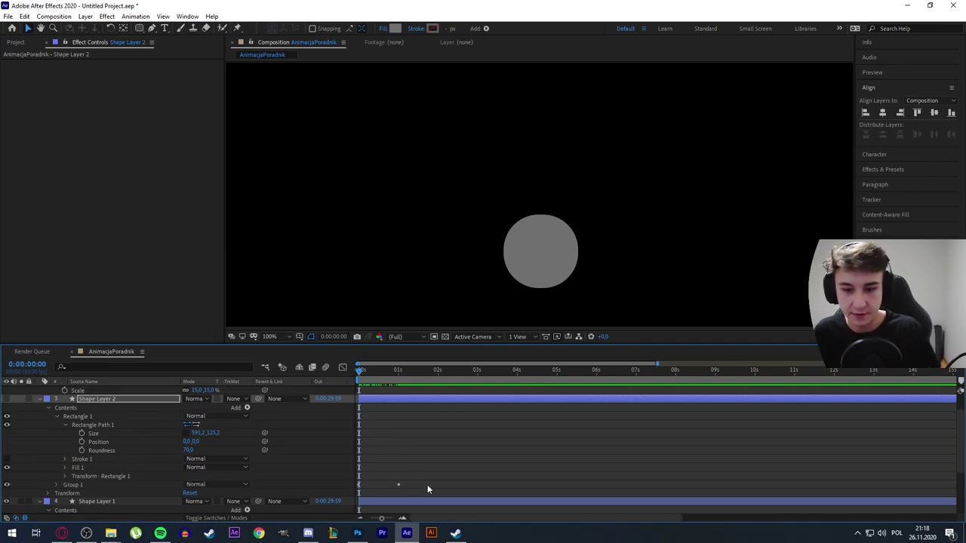
scroll(427, 485, down, 2)
click(433, 475)
scroll(433, 472, down, 4)
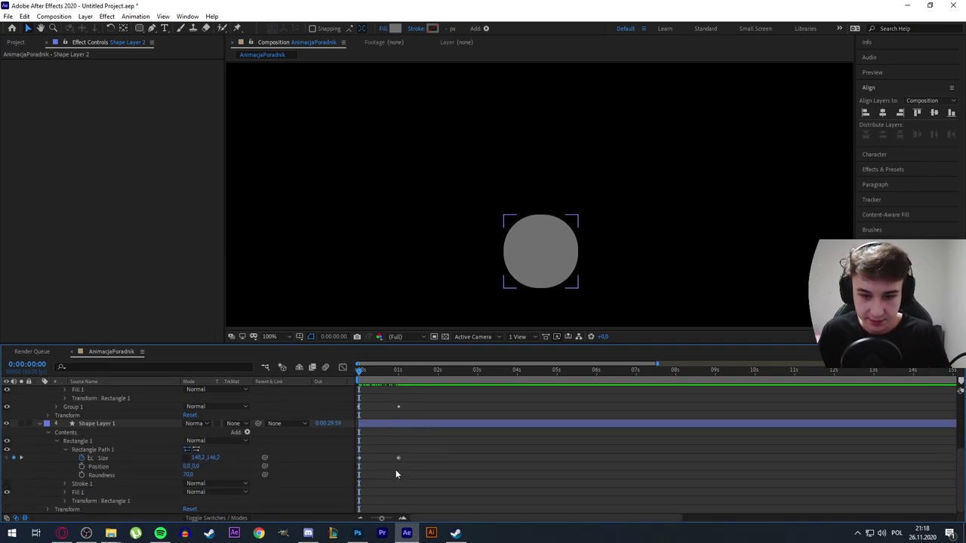
drag(359, 373, 343, 379)
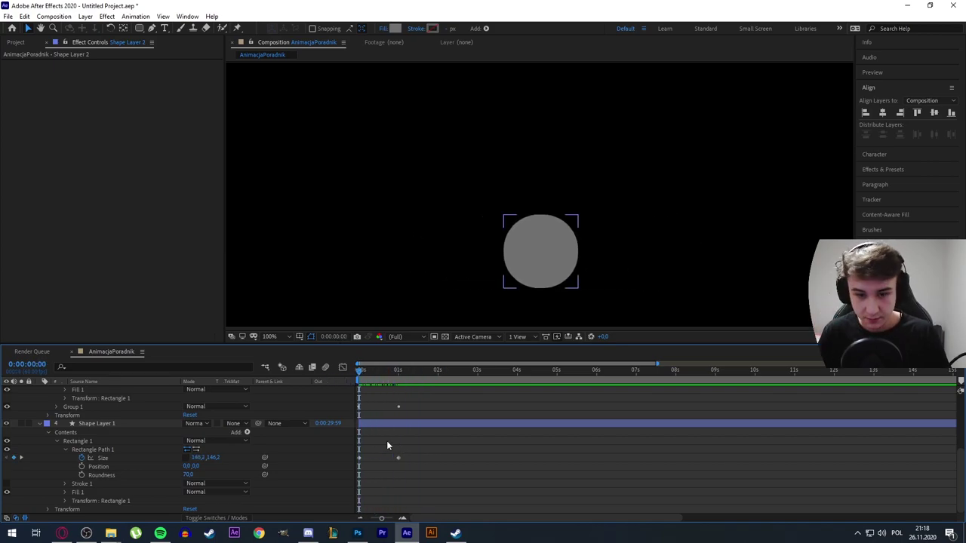
key(ctrl+z)
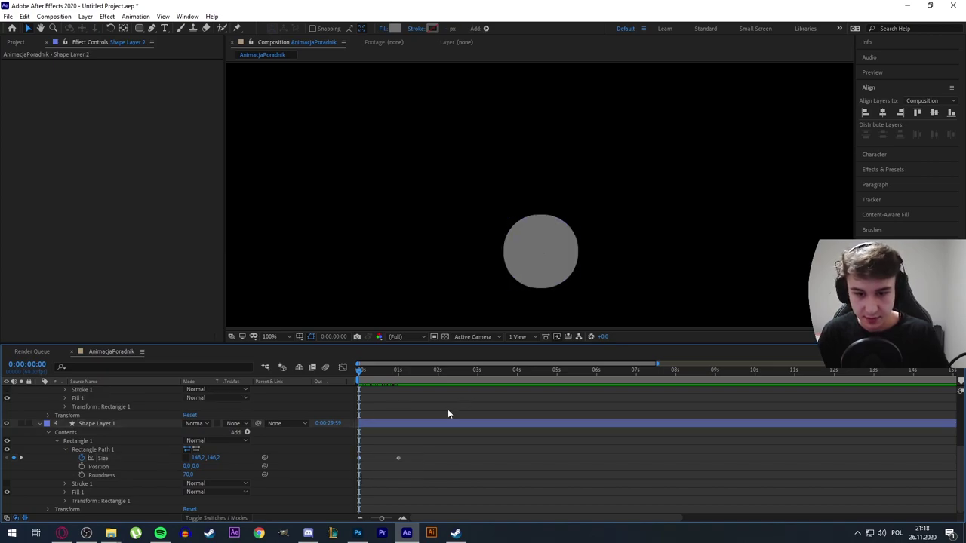
Step: Marquee-select Shape Layer 1's Size keyframes and preview the size animation
drag(420, 455, 344, 490)
key(space)
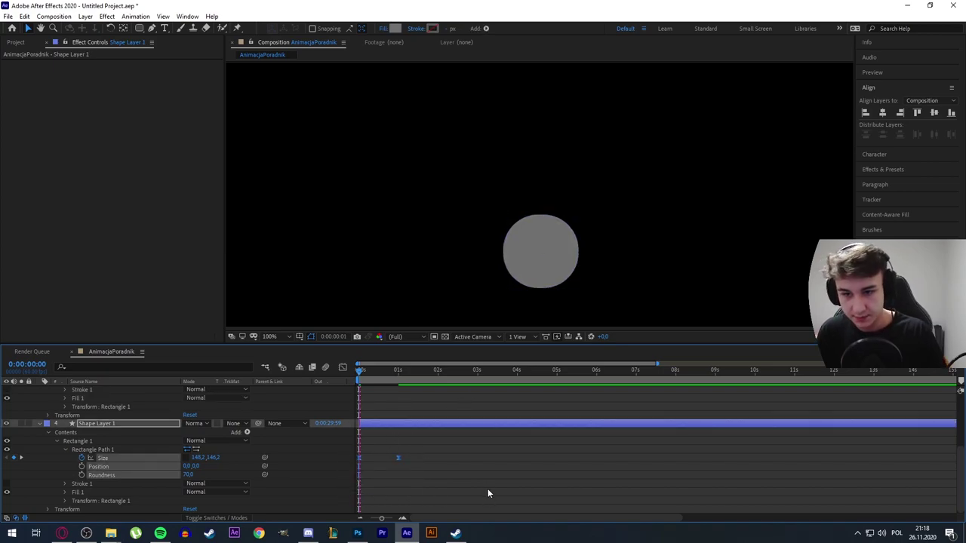
key(space)
drag(412, 452, 354, 468)
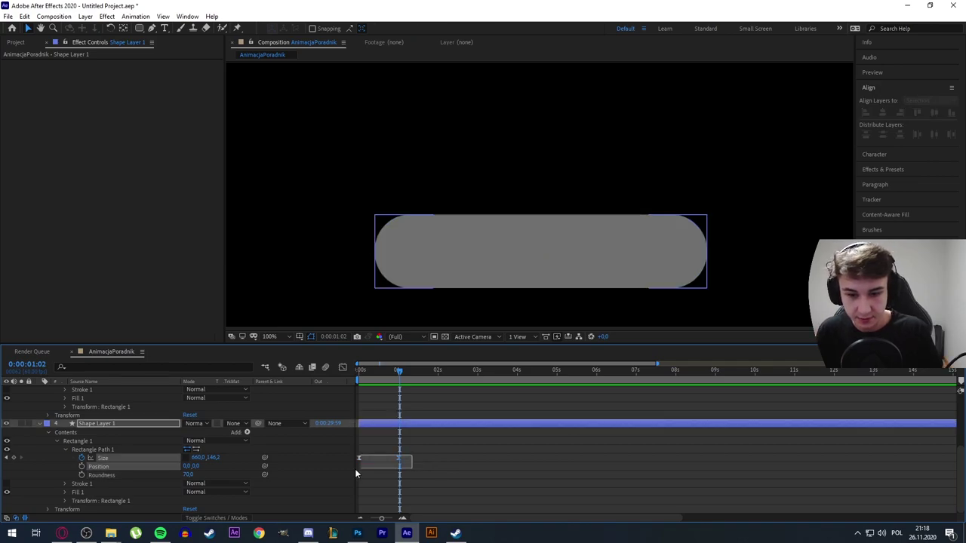
key(Home)
Step: Replay the animation from the start to review the circle-to-pill stretch
scroll(138, 437, up, 4)
click(93, 423)
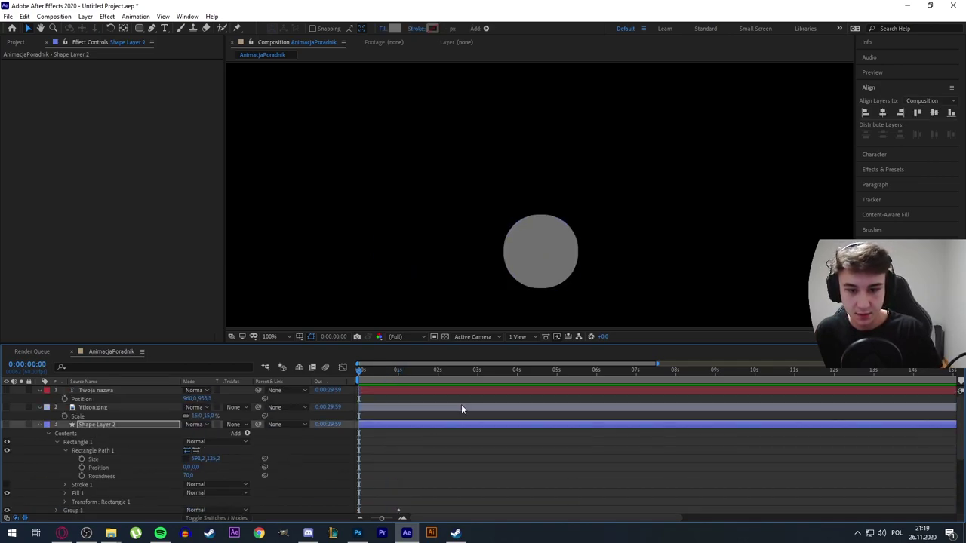
scroll(422, 452, down, 4)
drag(360, 370, 404, 375)
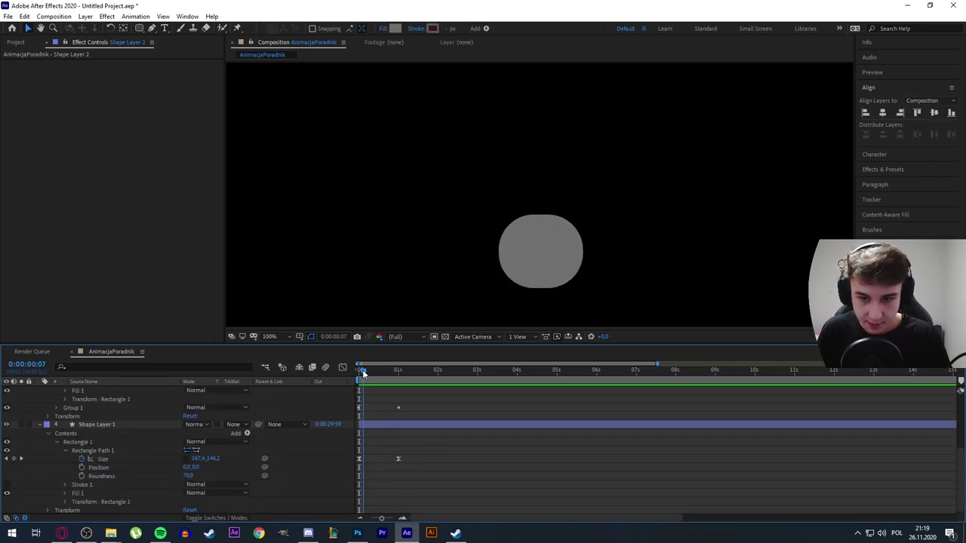
key(Home)
key(space)
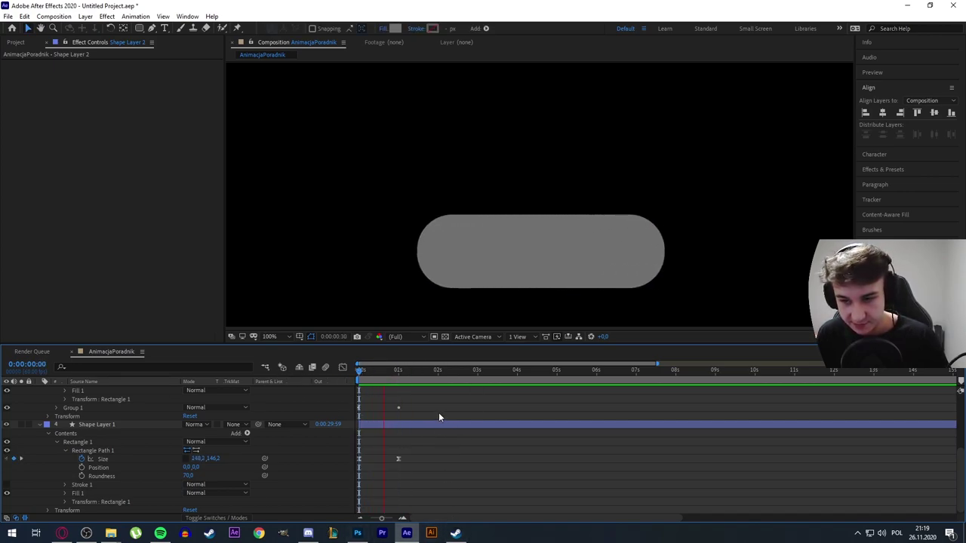
key(space)
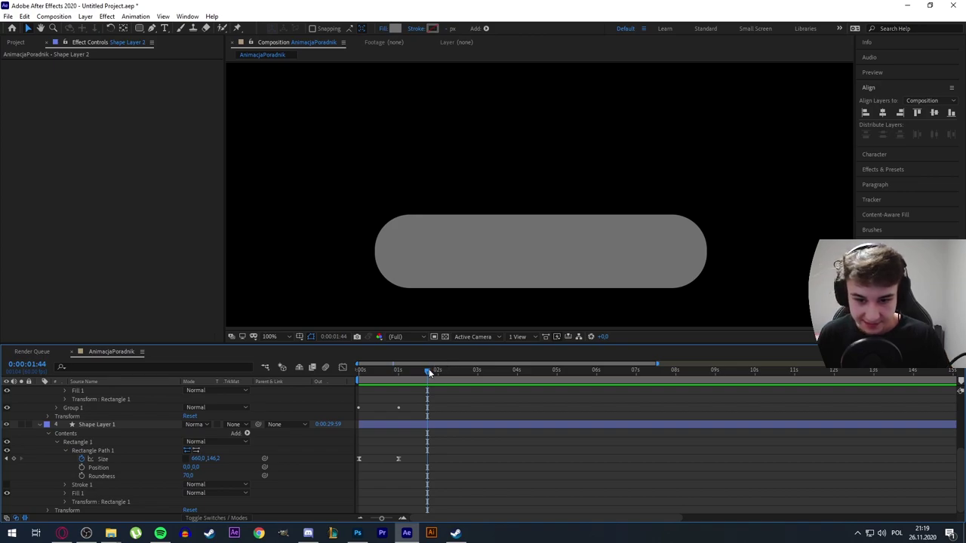
key(Home)
key(space)
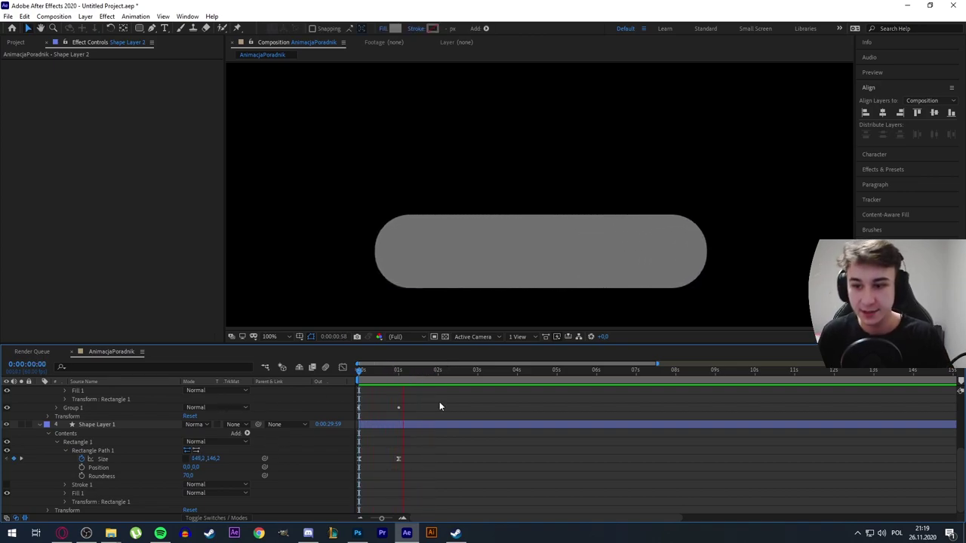
key(space)
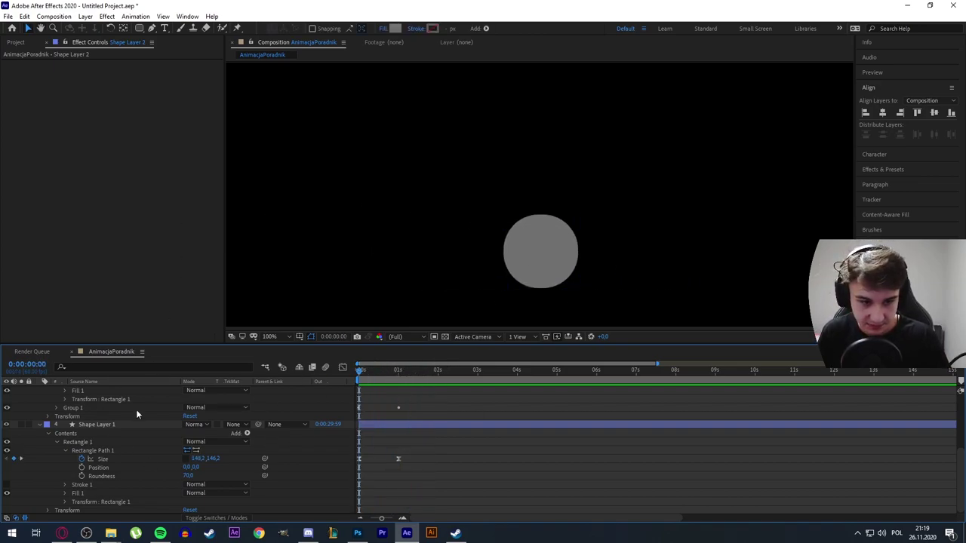
Step: Start renaming Shape Layer 2, then reselect Shape Layer 1 holding the circle
scroll(109, 444, up, 3)
key(Return)
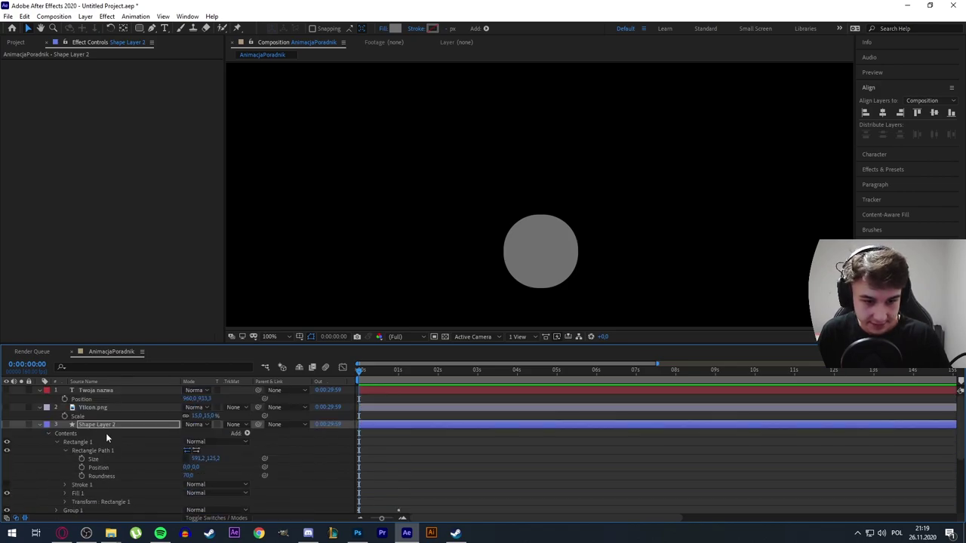
scroll(388, 427, down, 3)
click(388, 425)
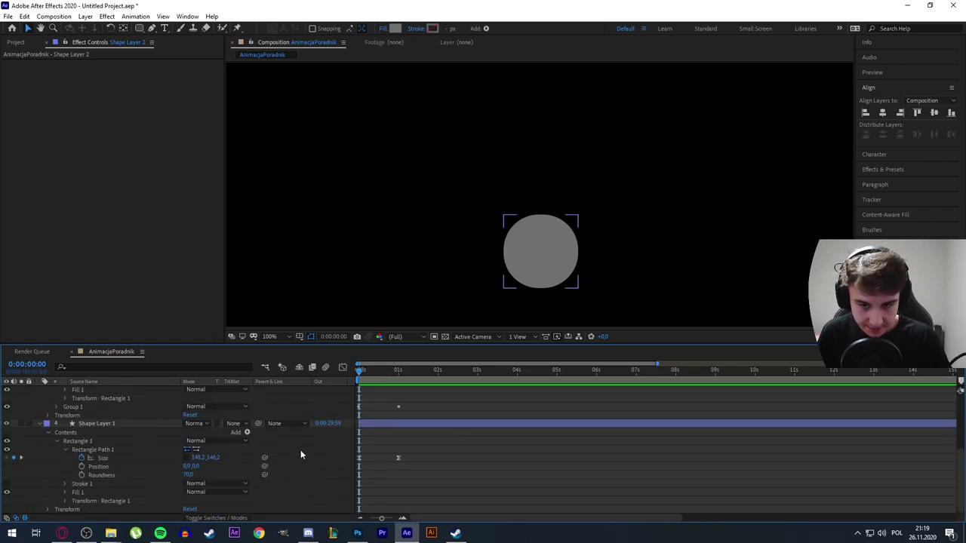
scroll(301, 449, up, 1)
click(392, 451)
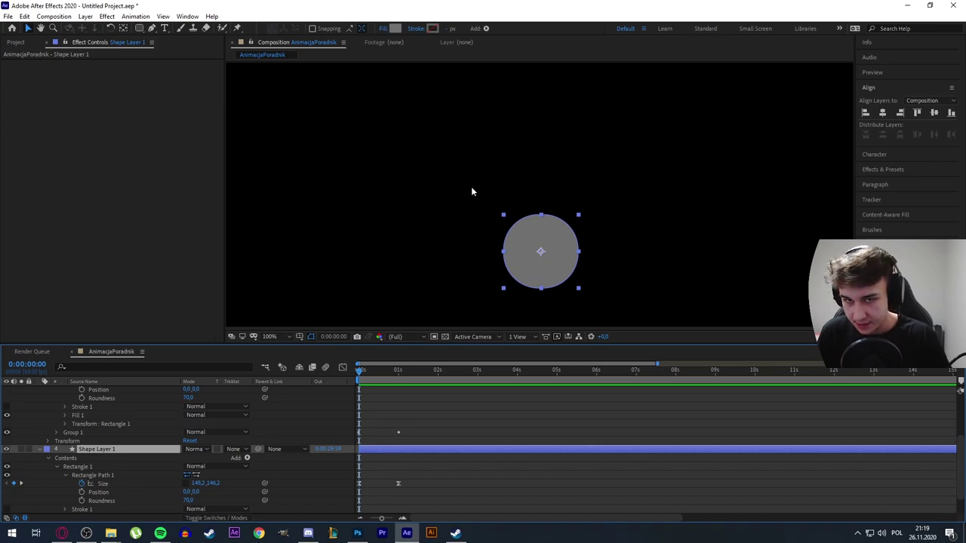
Step: Change Shape Layer 1's fill from solid grey to a Linear Gradient at 70% opacity
scroll(374, 418, down, 3)
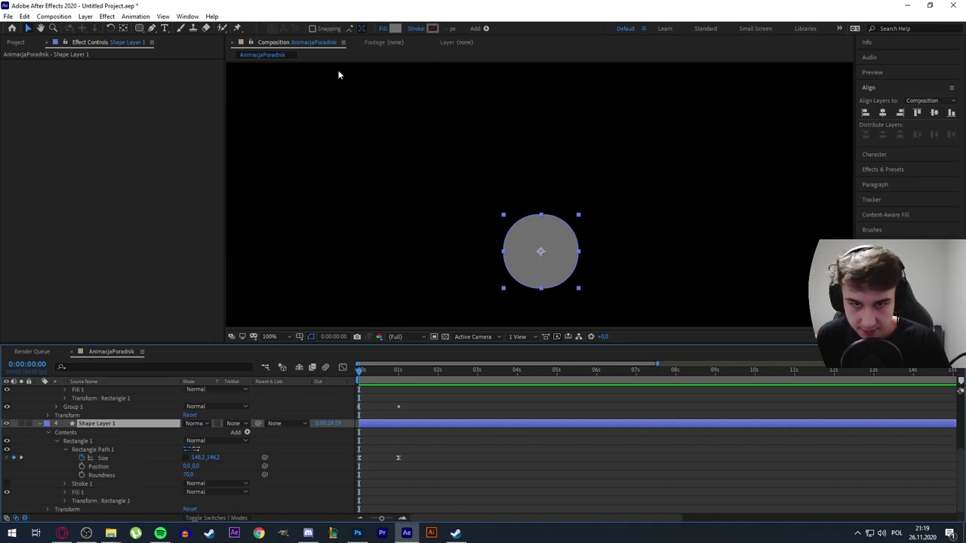
click(394, 30)
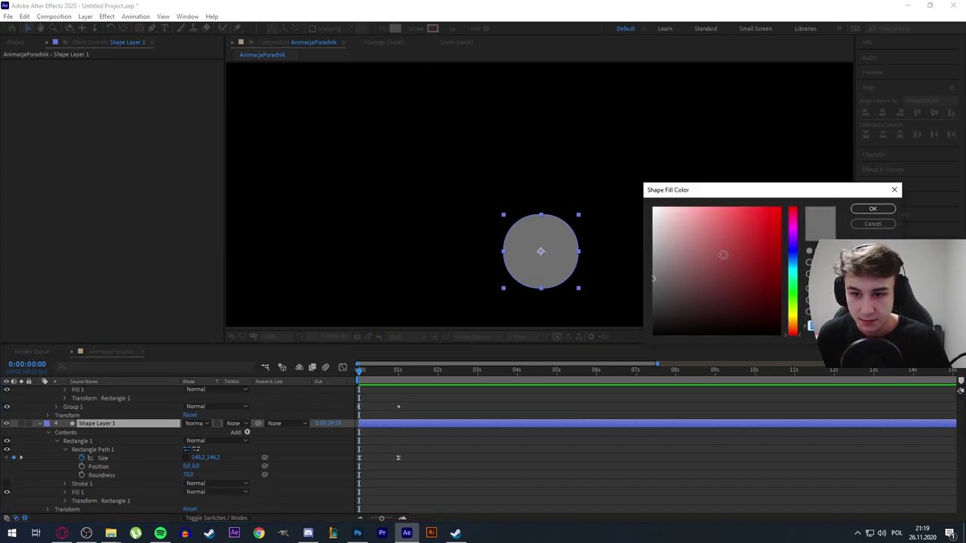
click(872, 208)
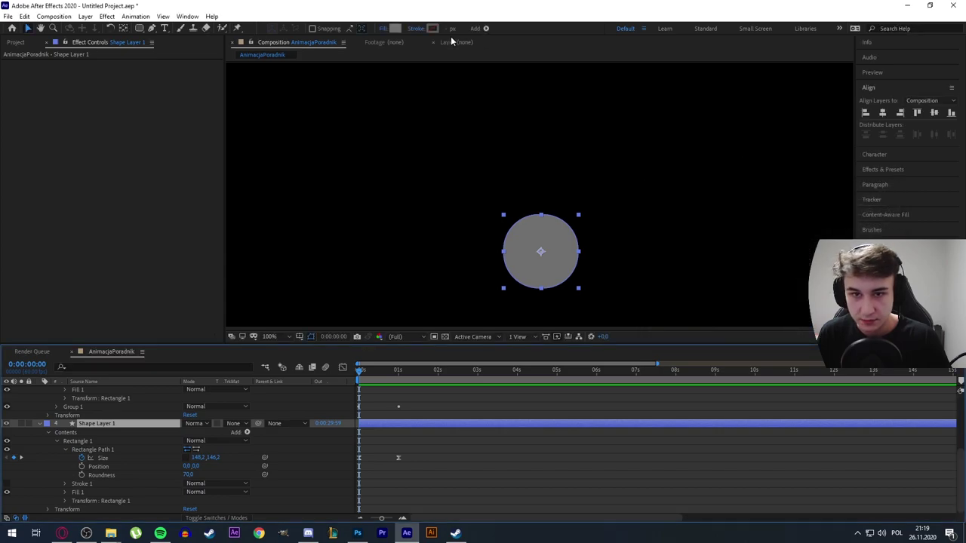
click(382, 29)
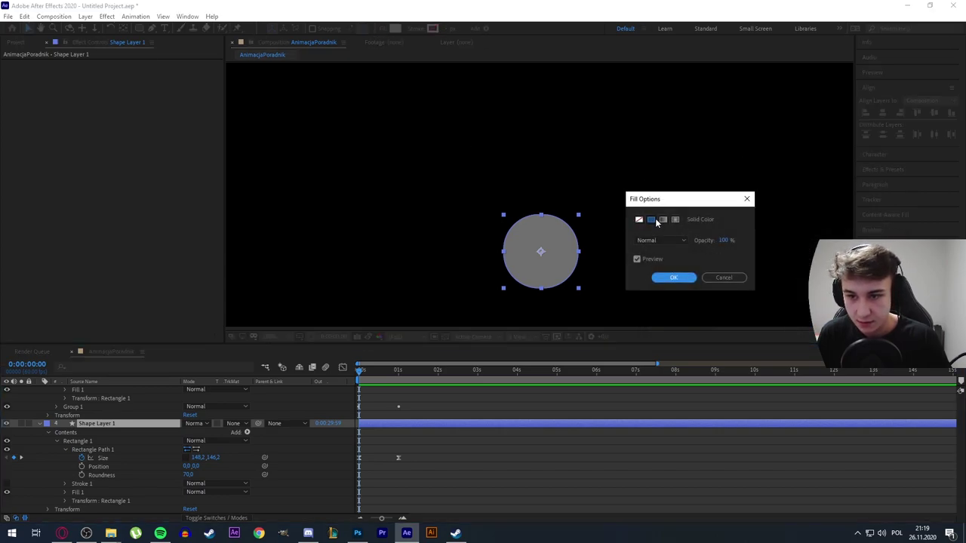
click(663, 220)
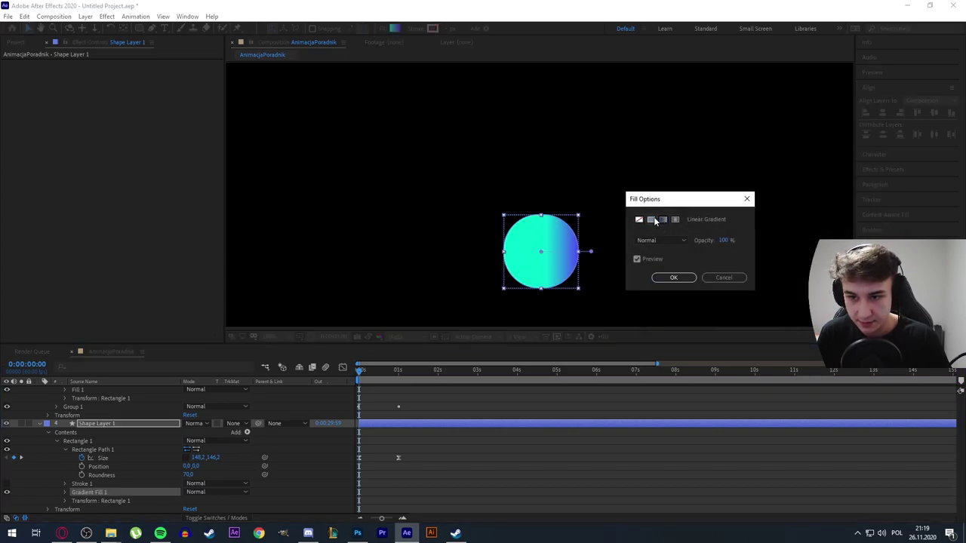
click(726, 240)
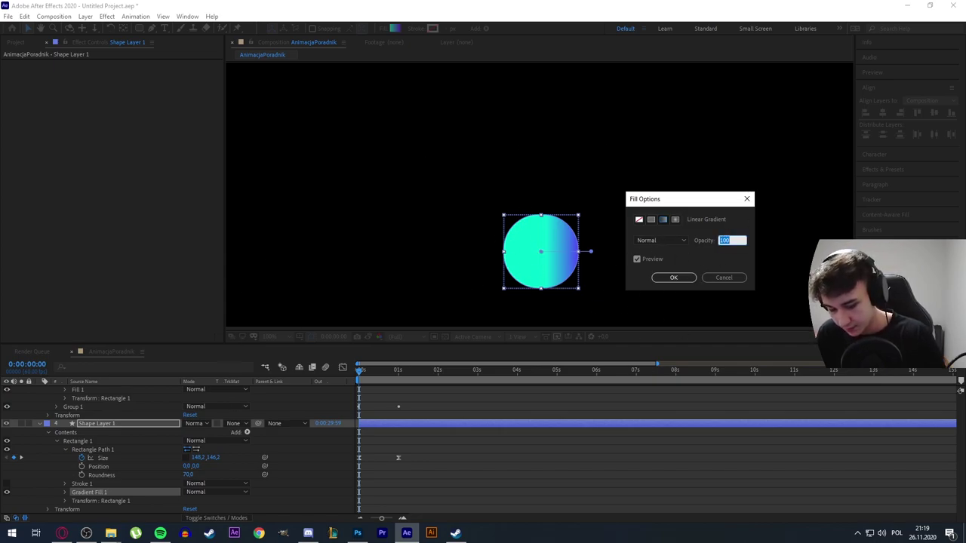
text(70)
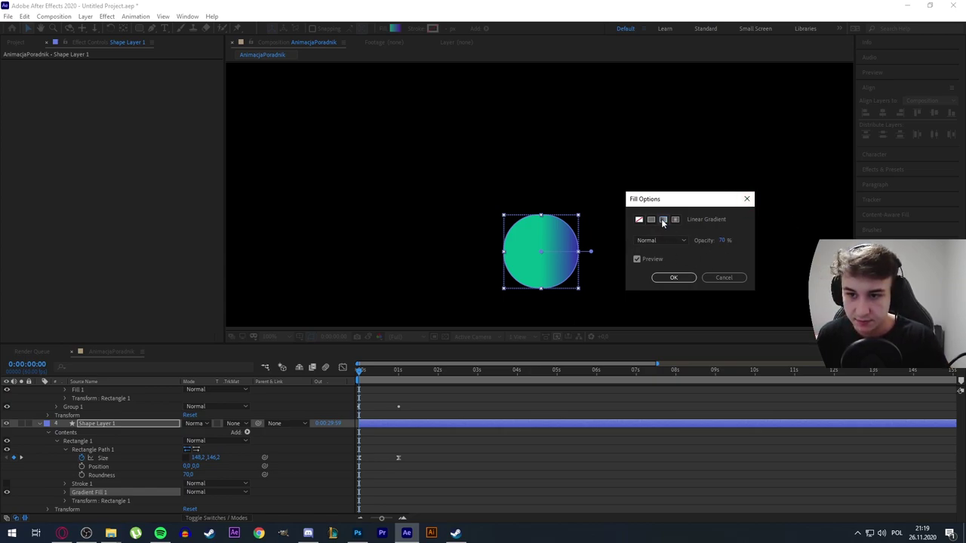
click(673, 279)
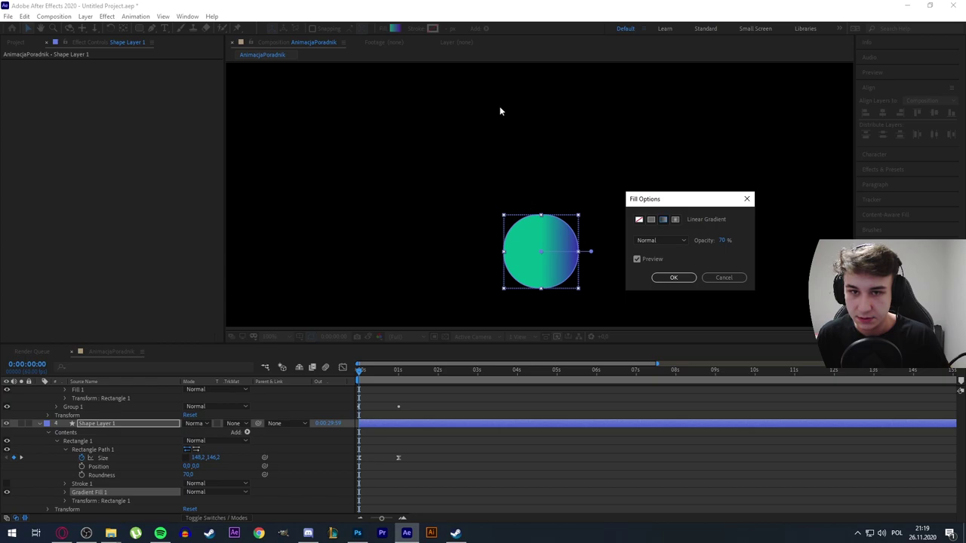
click(674, 277)
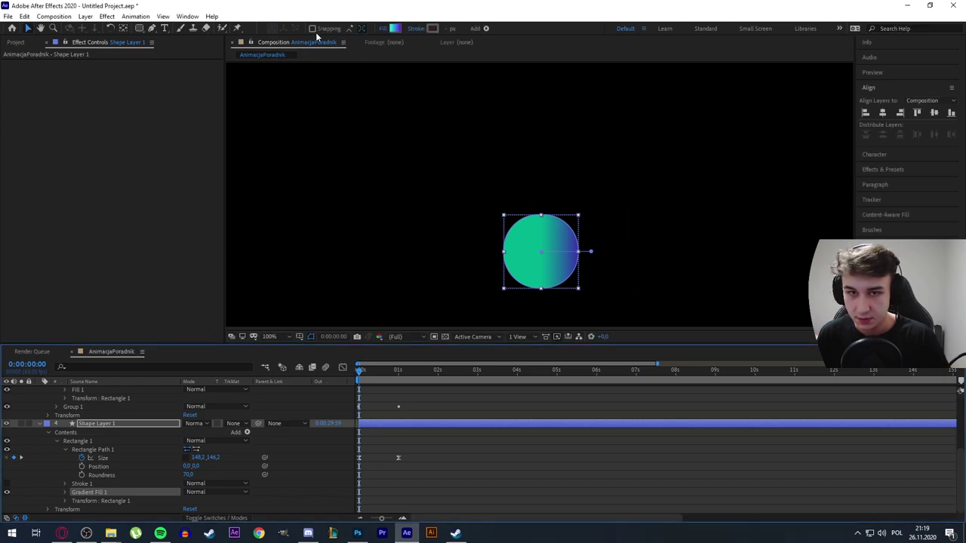
Step: Set the gradient's colour stops to red on the left and black on the right
click(395, 29)
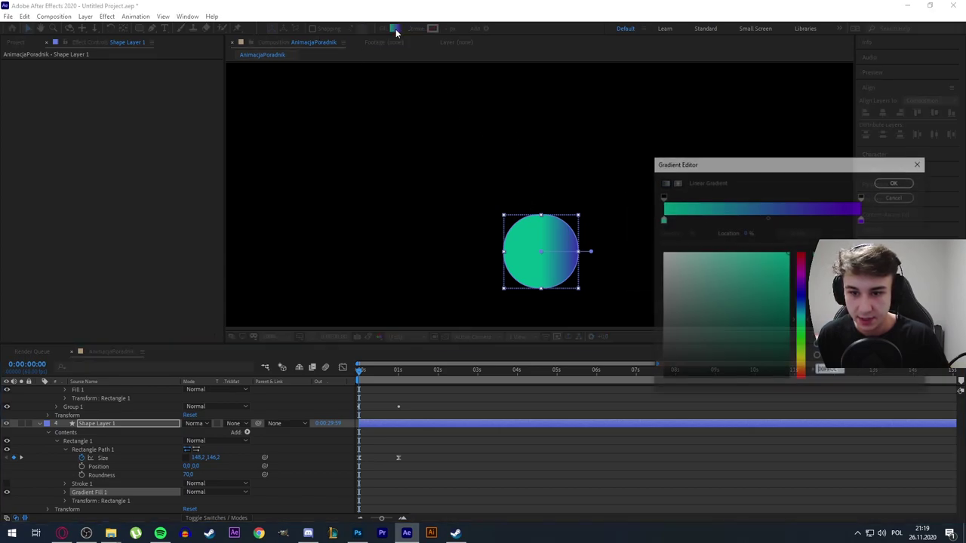
click(661, 222)
drag(800, 289, 805, 244)
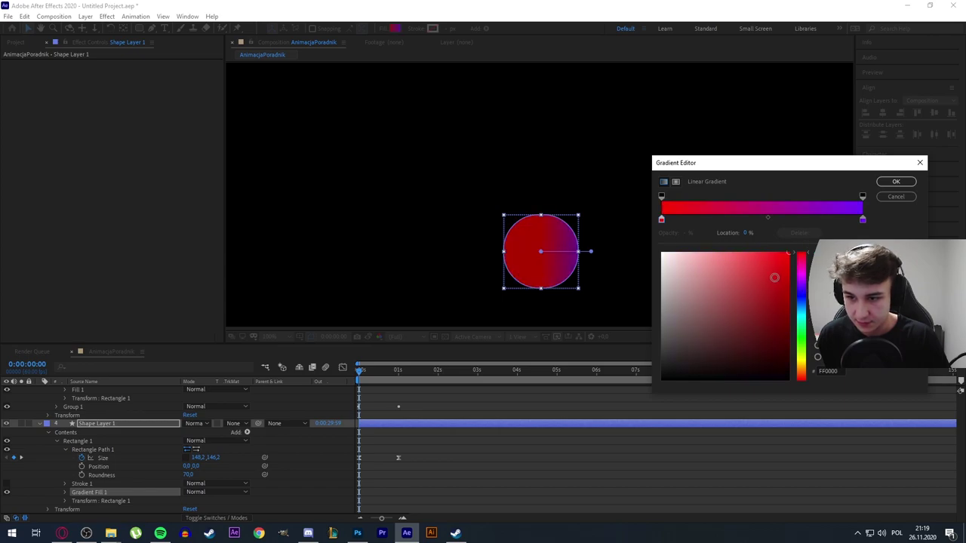
click(863, 219)
drag(767, 289, 596, 446)
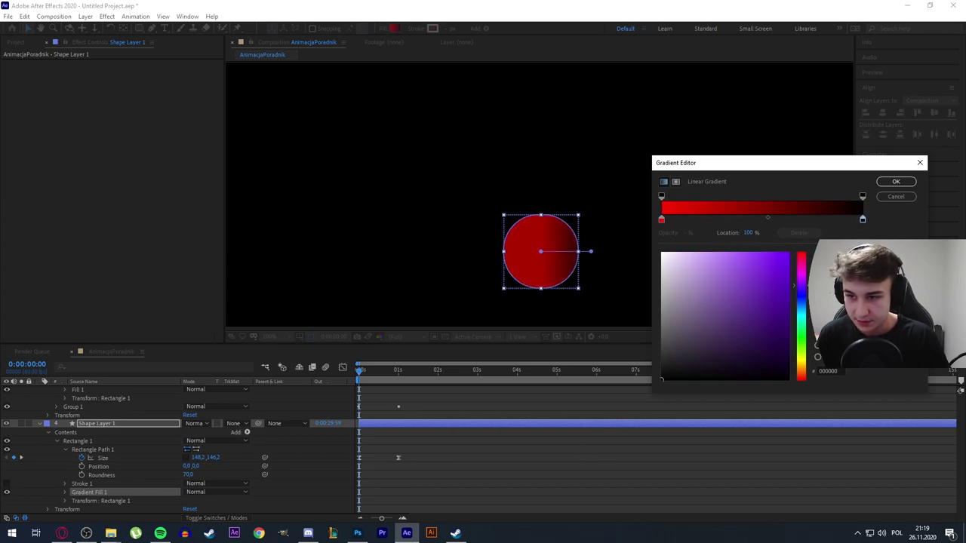
click(766, 219)
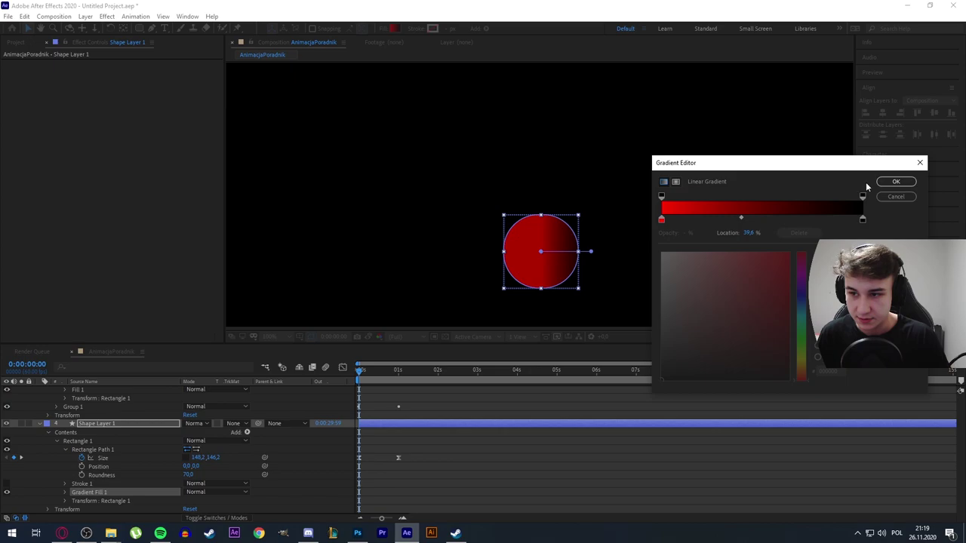
click(896, 182)
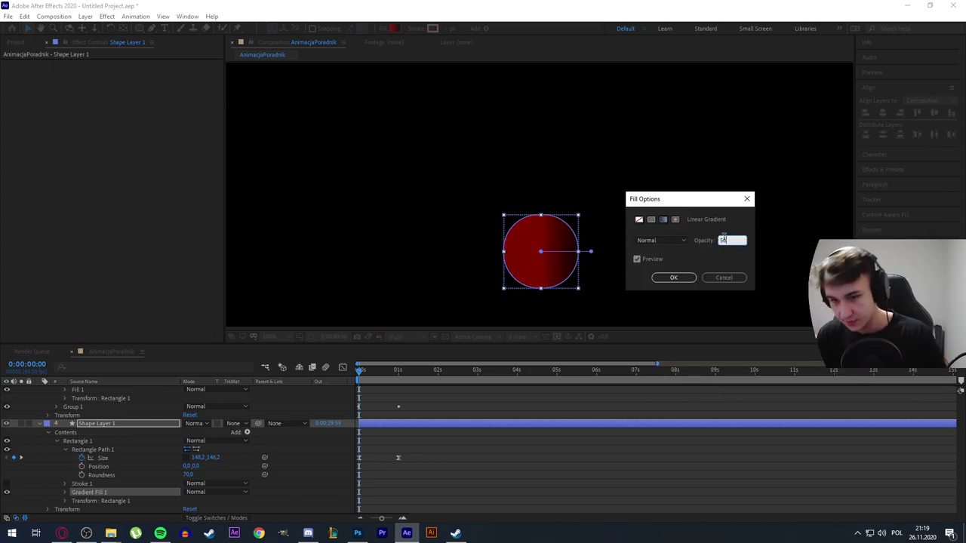
key(Return)
Step: At the fully wide frame, set the gradient midpoint to 50% and stretch its end rightward
drag(358, 371, 401, 371)
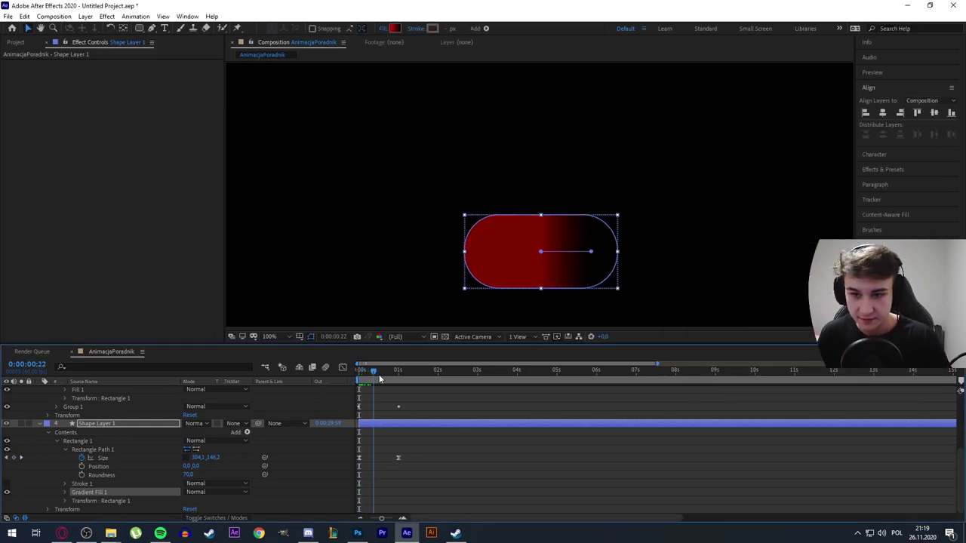
click(382, 28)
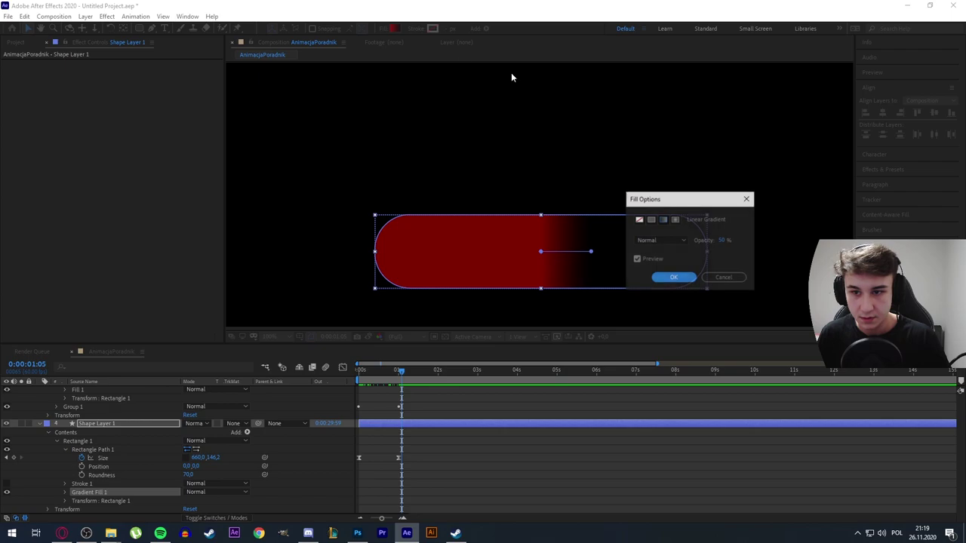
click(674, 277)
click(393, 30)
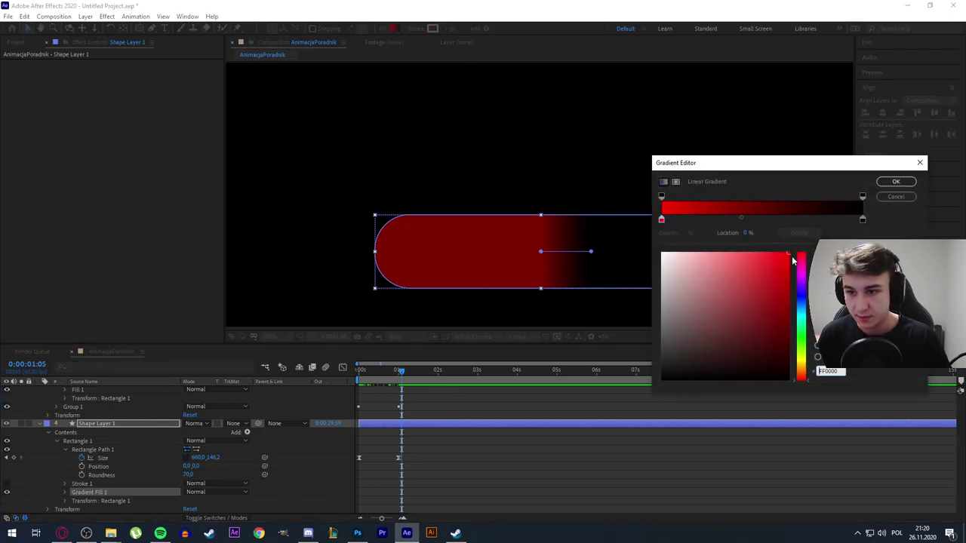
drag(743, 219, 765, 218)
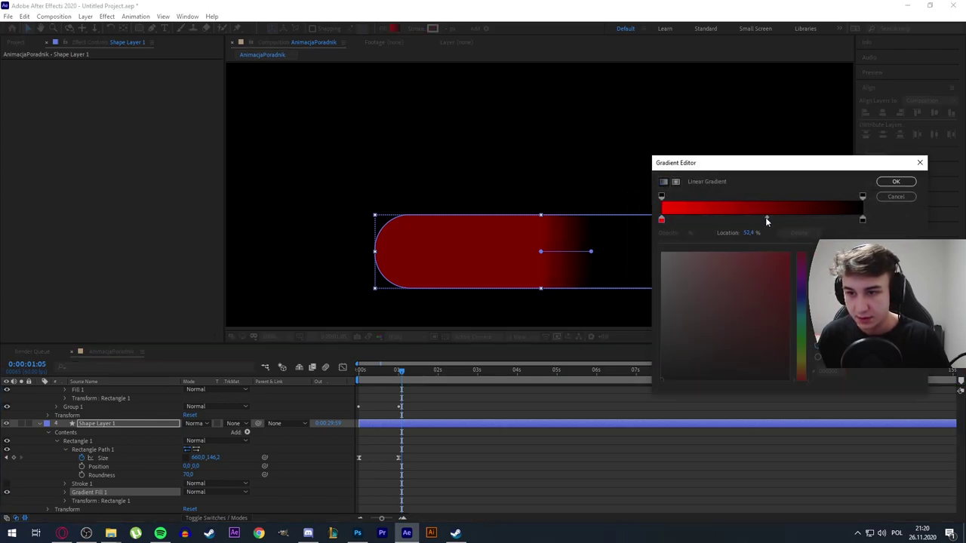
click(750, 233)
text(50)
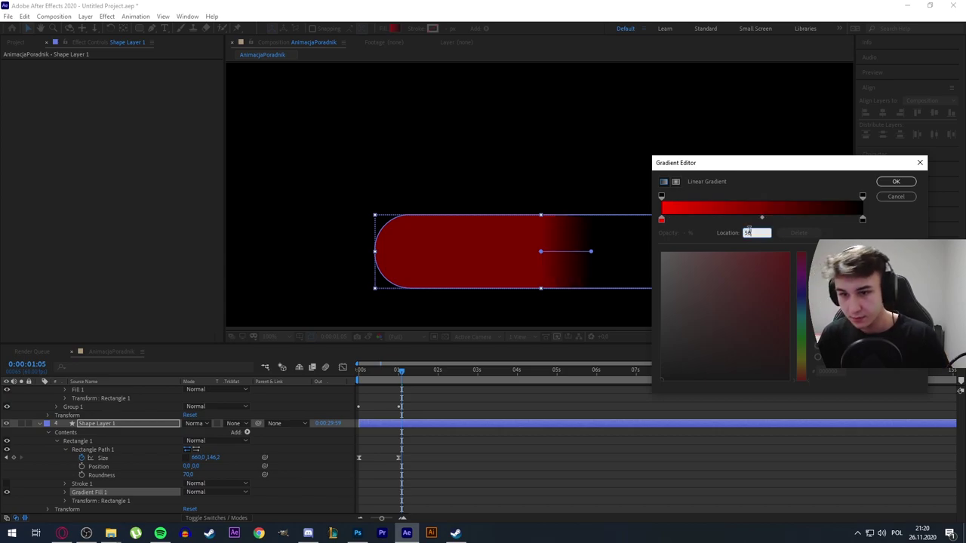
key(Return)
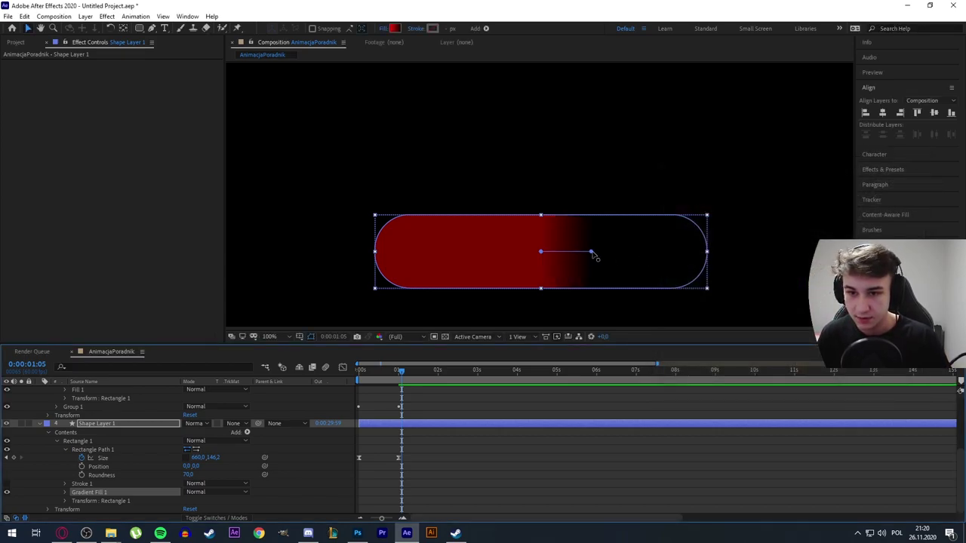
mouse_move(591, 252)
mouse_down()
mouse_move(603, 252)
mouse_move(530, 261)
mouse_move(746, 258)
mouse_move(596, 251)
mouse_move(745, 252)
mouse_move(713, 254)
mouse_up()
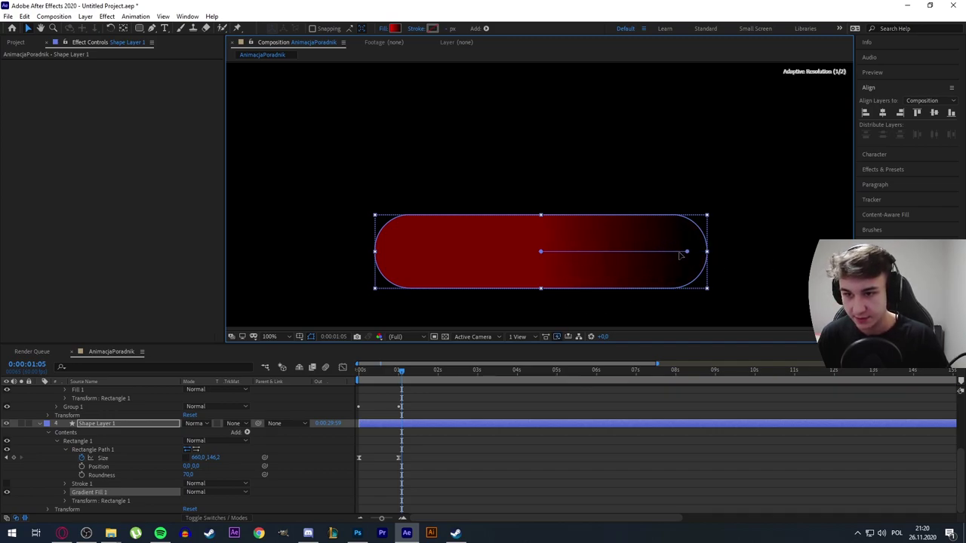
Step: Return Shape Layer 1's animation to the start, stop the preview, and select Shape Layer 2
click(584, 424)
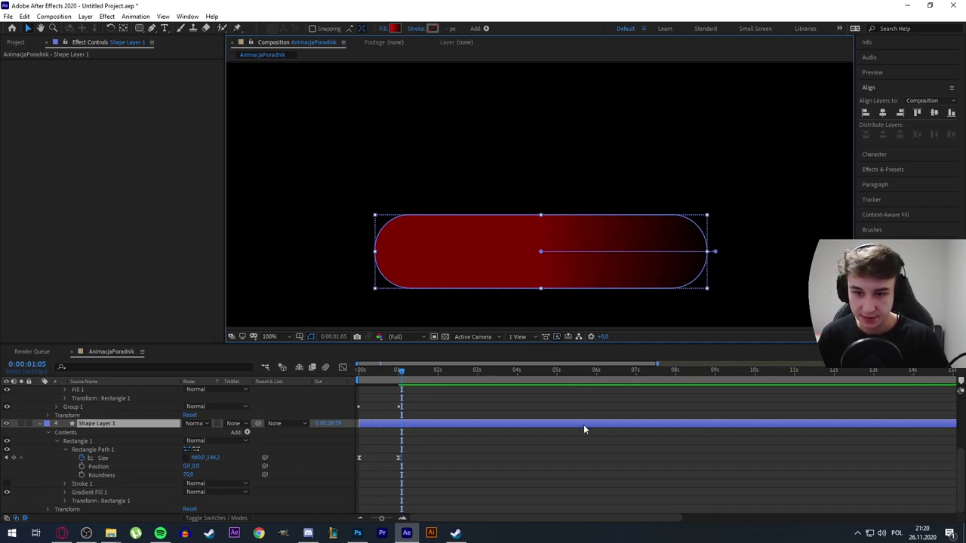
drag(400, 370, 359, 370)
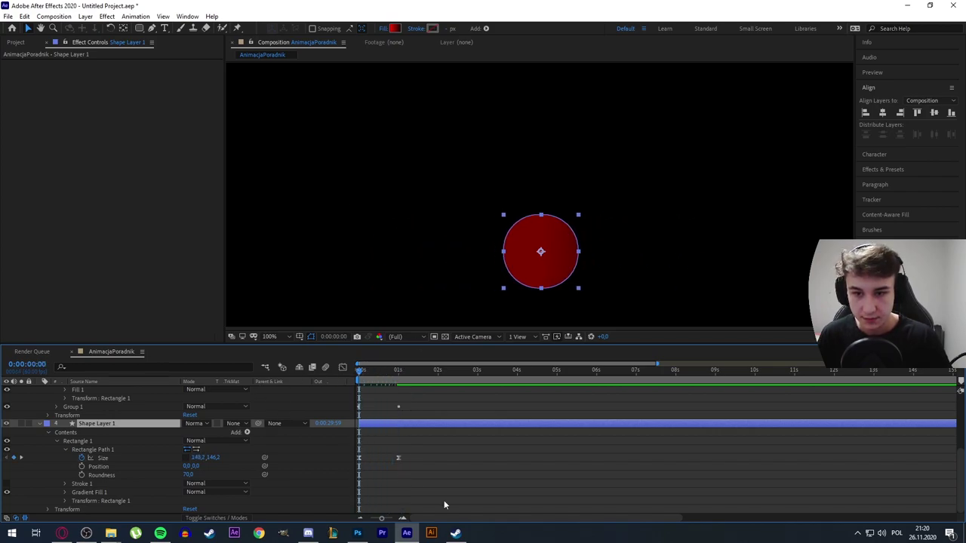
key(space)
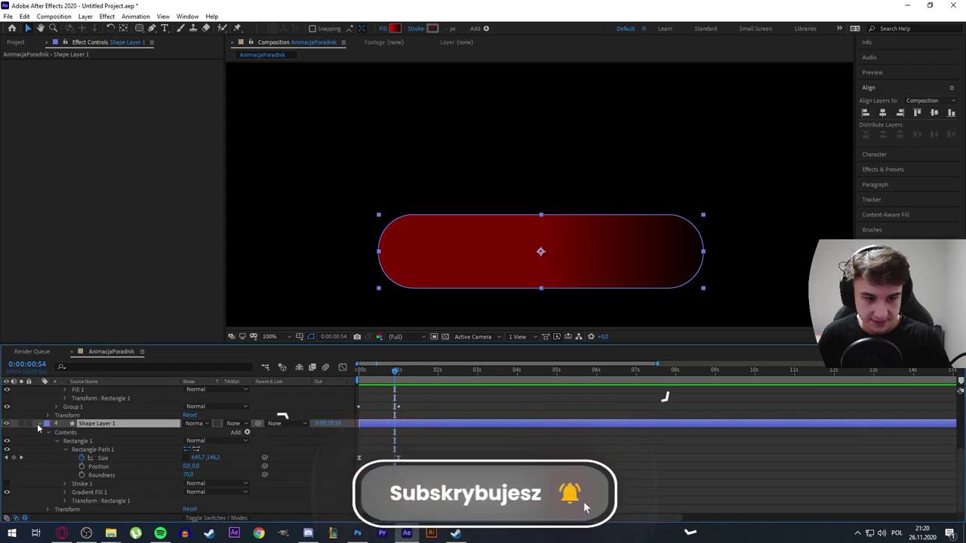
scroll(163, 418, up, 3)
click(79, 406)
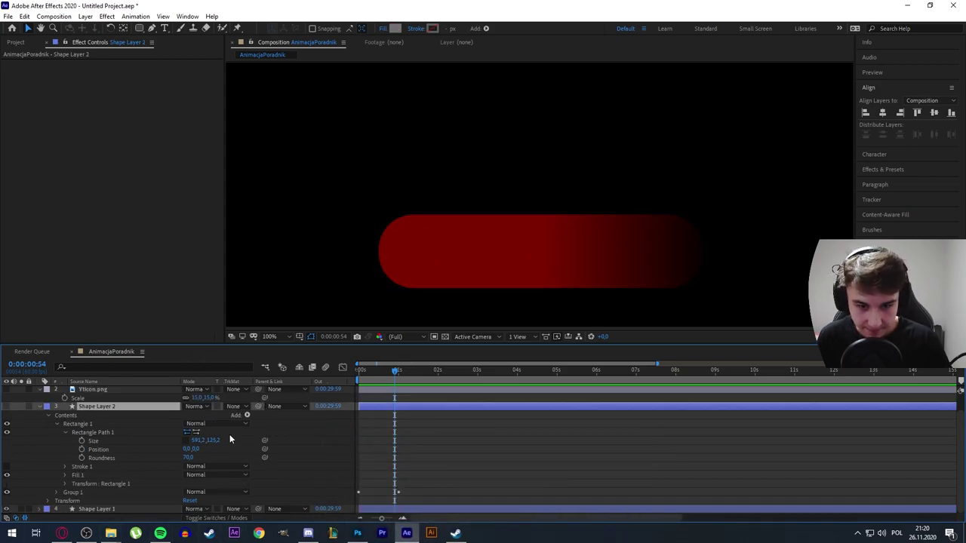
Step: Hide the red pill layer and expand Shape Layer 2's Rectangle Path 1 settings
click(7, 509)
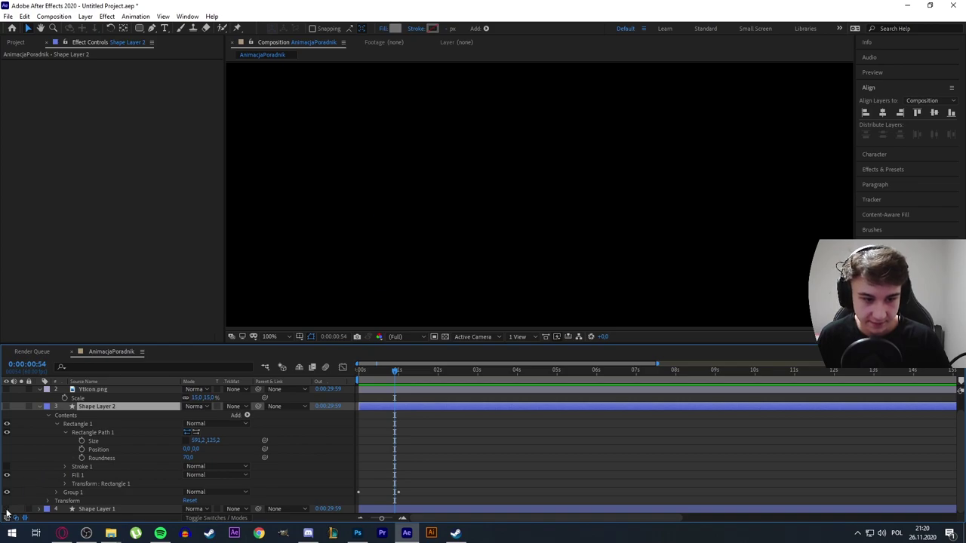
click(39, 406)
click(4, 429)
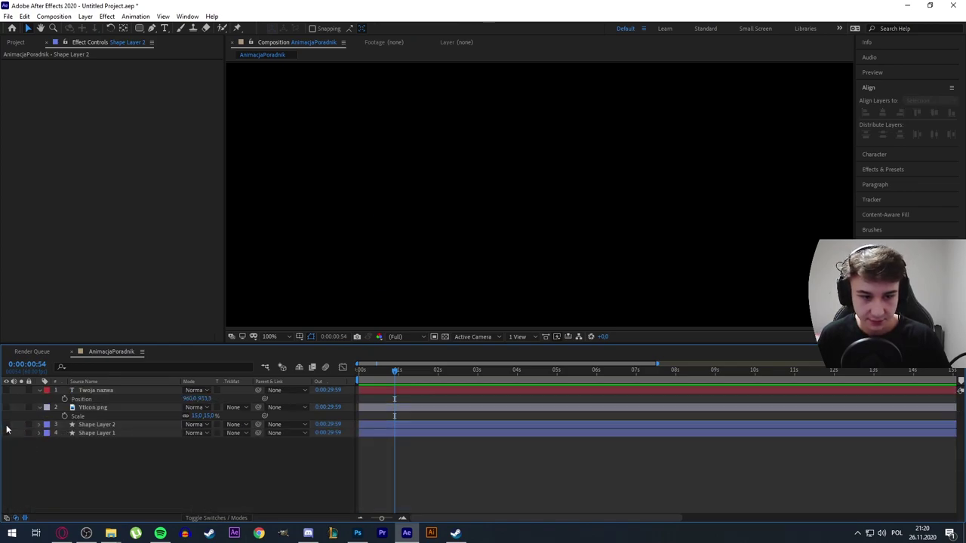
click(6, 425)
click(39, 424)
click(56, 433)
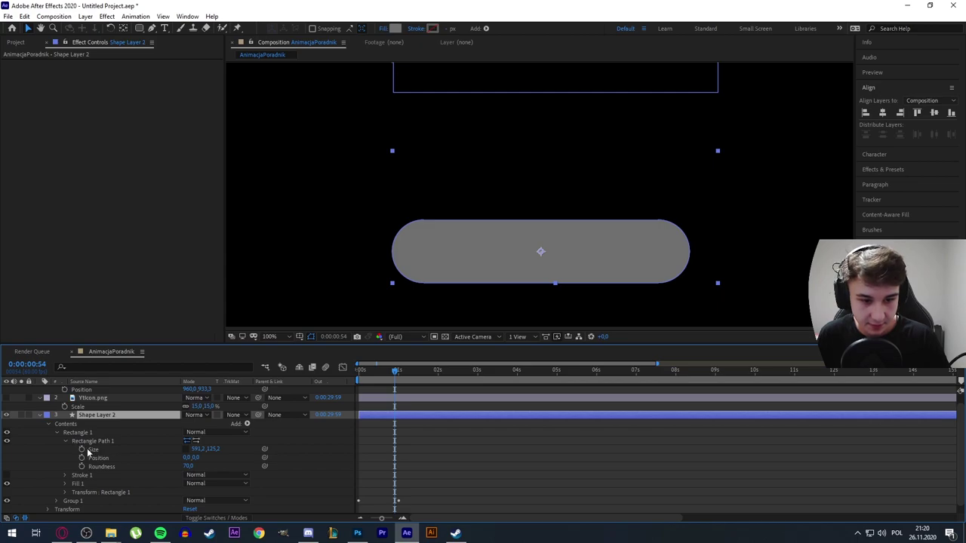
click(199, 449)
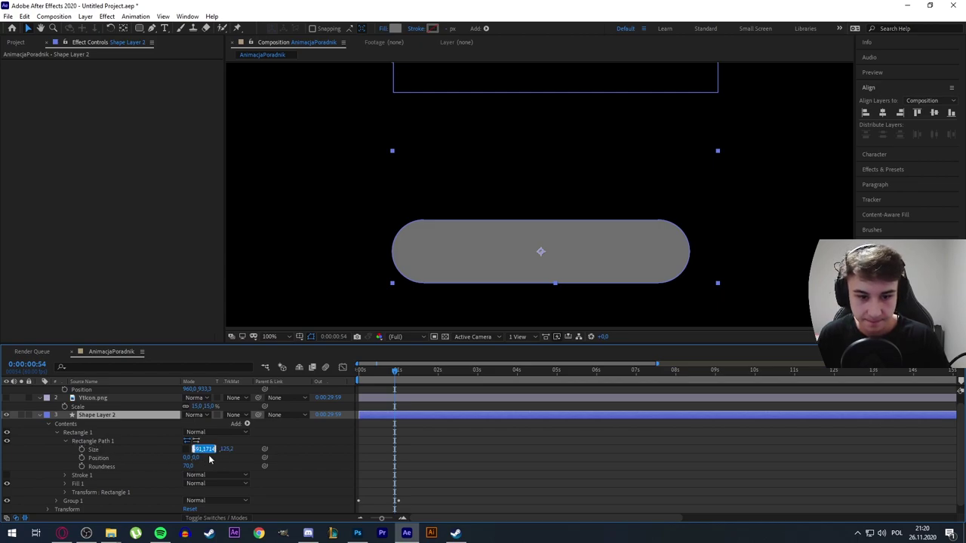
click(229, 465)
Step: Set Shape Layer 2's rectangle fill to None
click(457, 259)
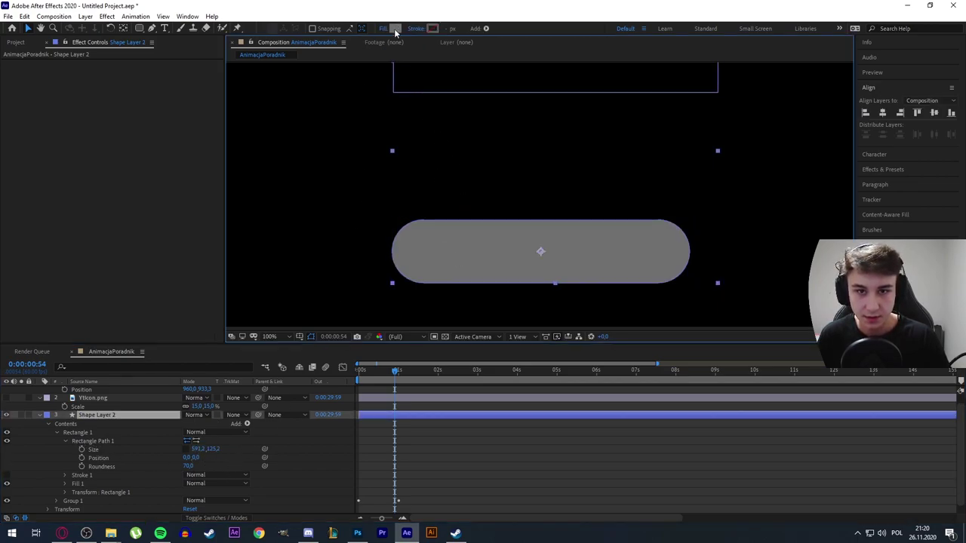
click(385, 29)
click(639, 219)
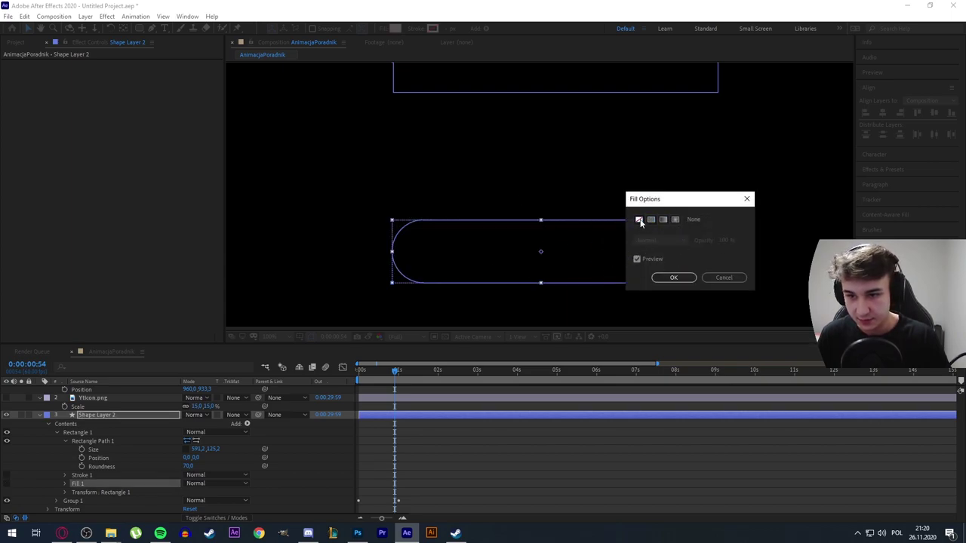
Step: Confirm the empty fill and give Shape Layer 2 a solid white 4 px stroke
click(674, 278)
click(416, 29)
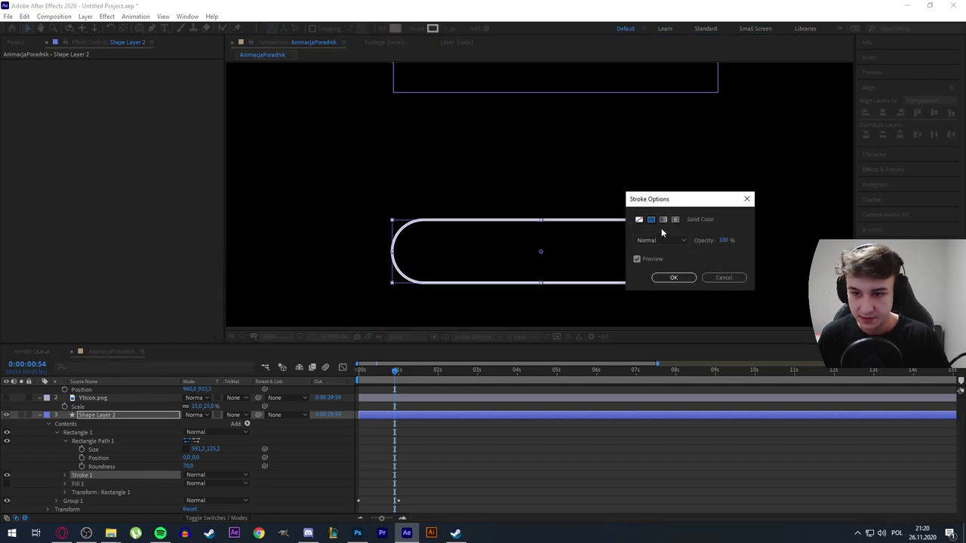
click(671, 281)
click(450, 29)
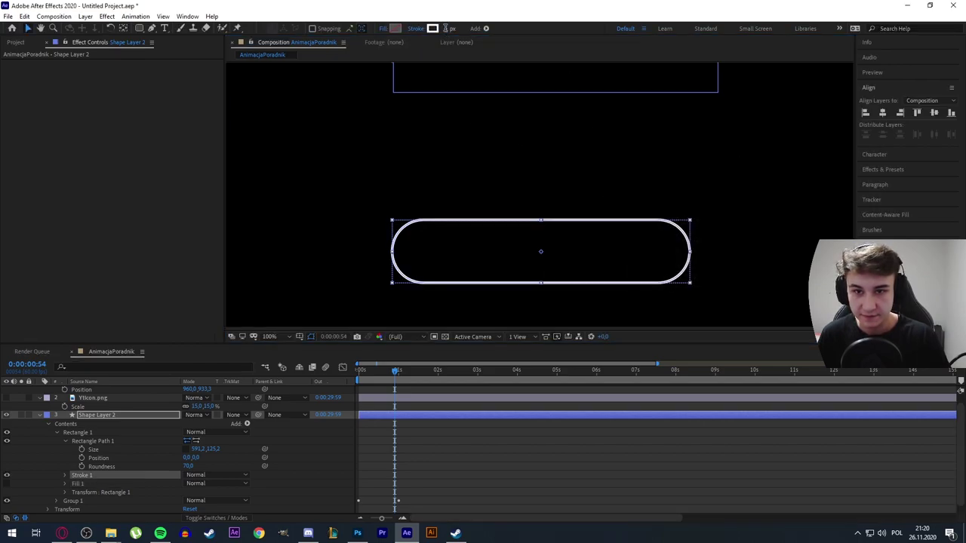
text(4)
key(Return)
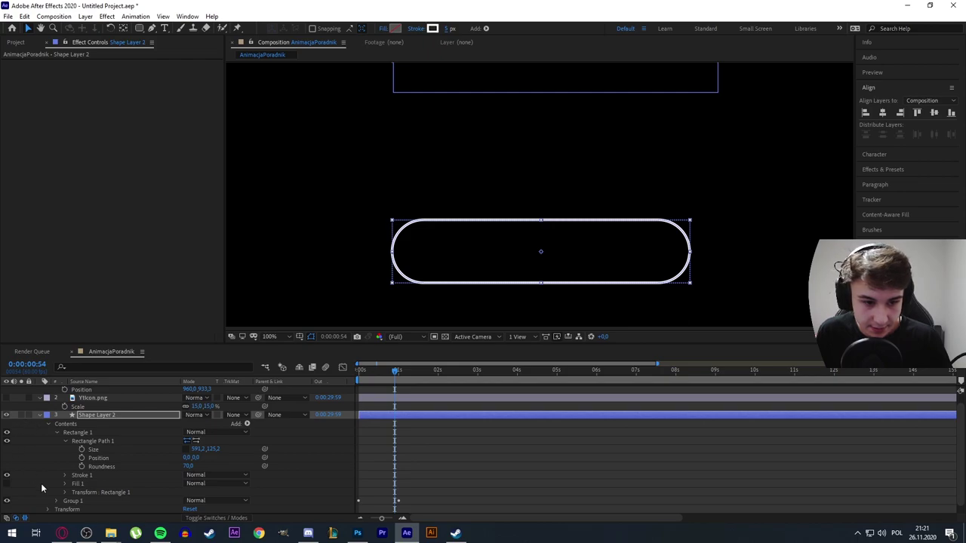
scroll(41, 483, down, 1)
Step: Show the red pill again and size Shape Layer 2's outline rectangle to 660 × 145.2
click(7, 510)
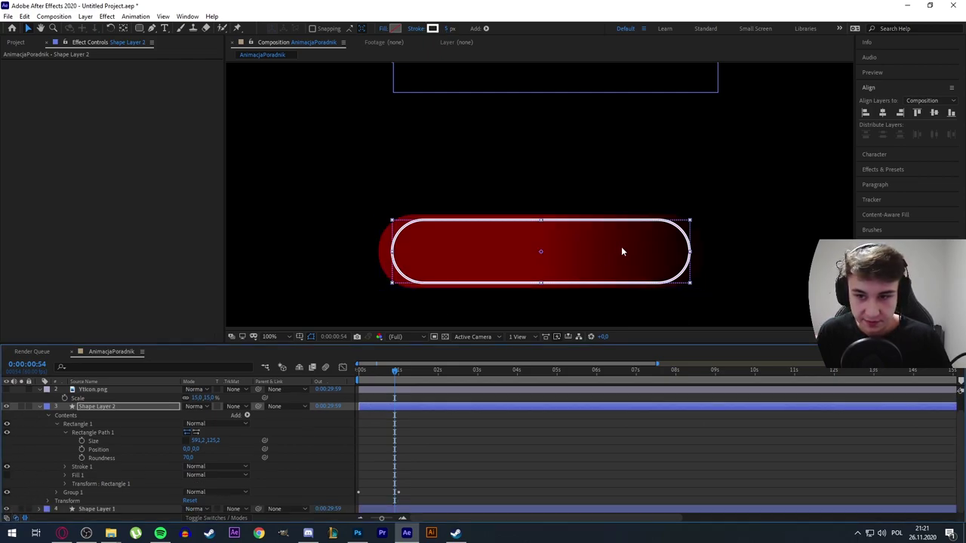
drag(396, 371, 414, 378)
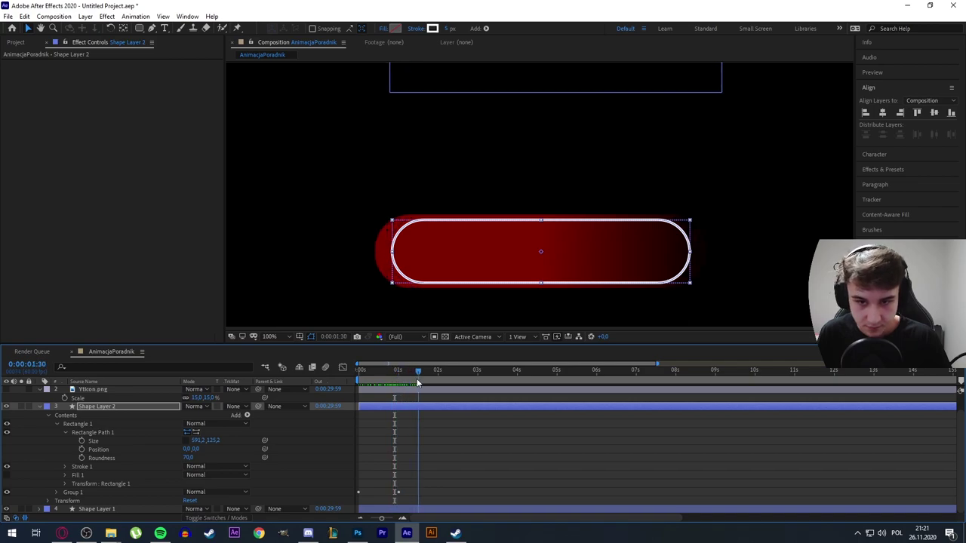
click(198, 440)
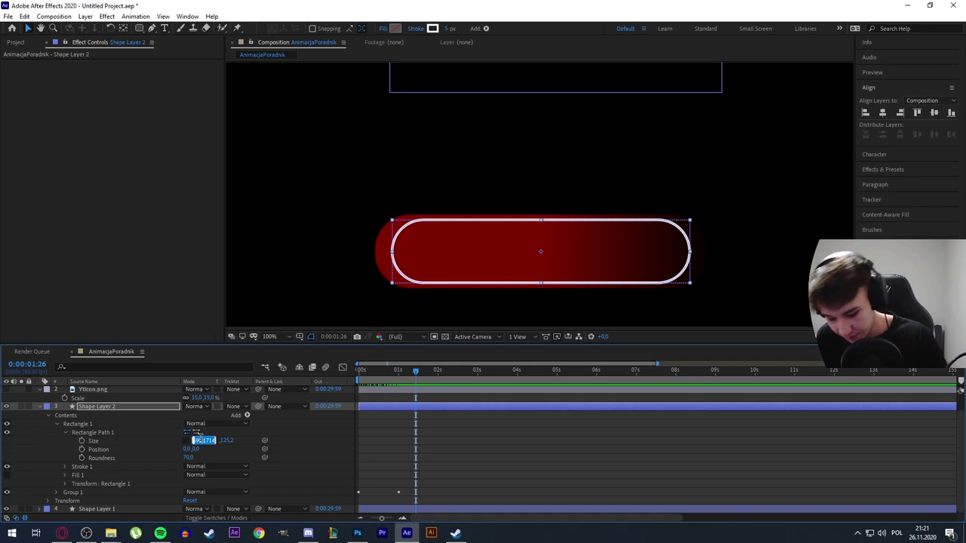
text(660)
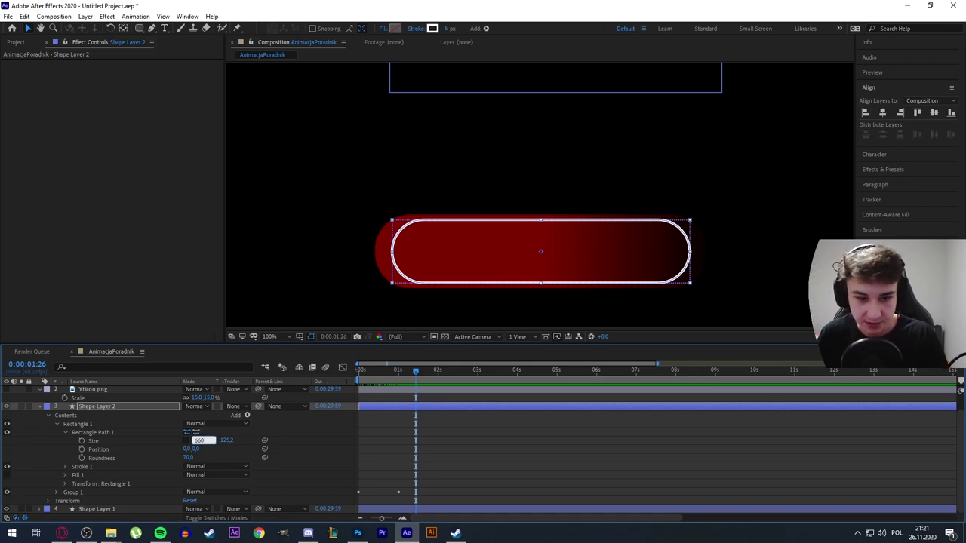
key(Return)
drag(212, 440, 217, 444)
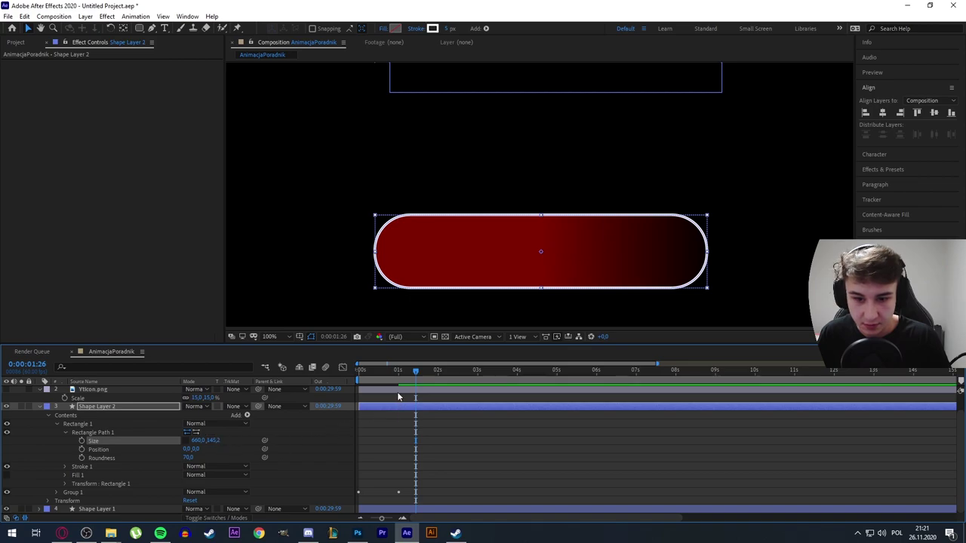
drag(414, 375, 343, 374)
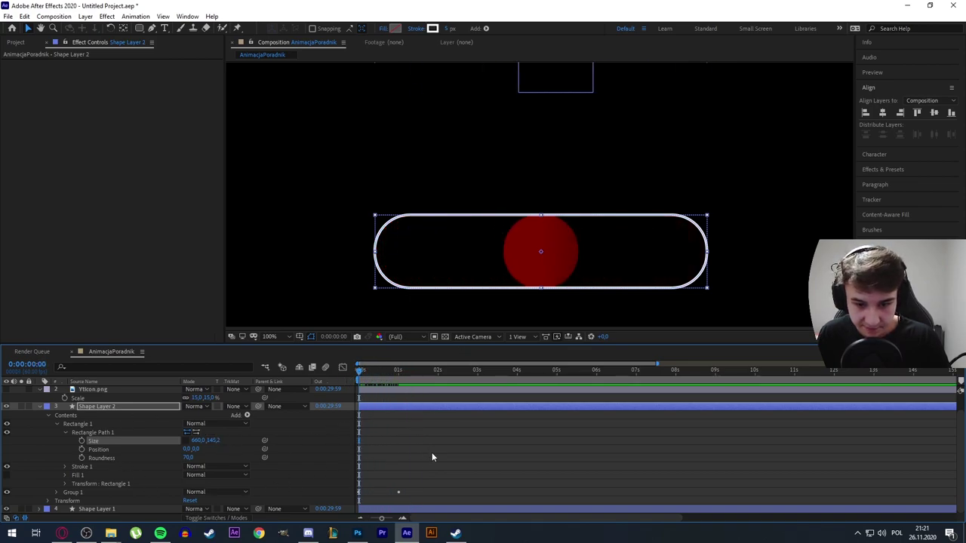
Step: Copy the red pill's Size keyframes onto Shape Layer 2
click(97, 509)
scroll(109, 492, down, 3)
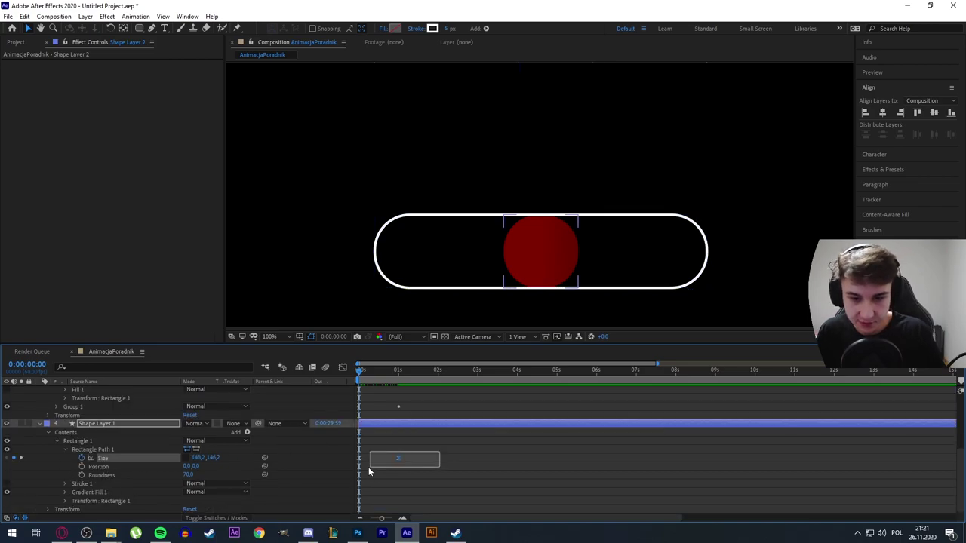
drag(442, 451, 357, 476)
scroll(141, 403, up, 2)
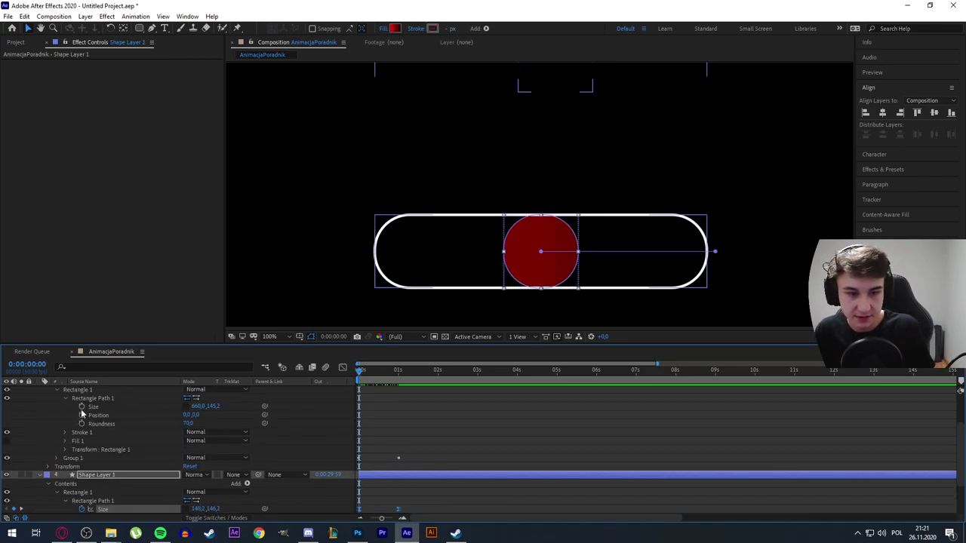
scroll(113, 406, up, 1)
click(85, 398)
key(ctrl+d)
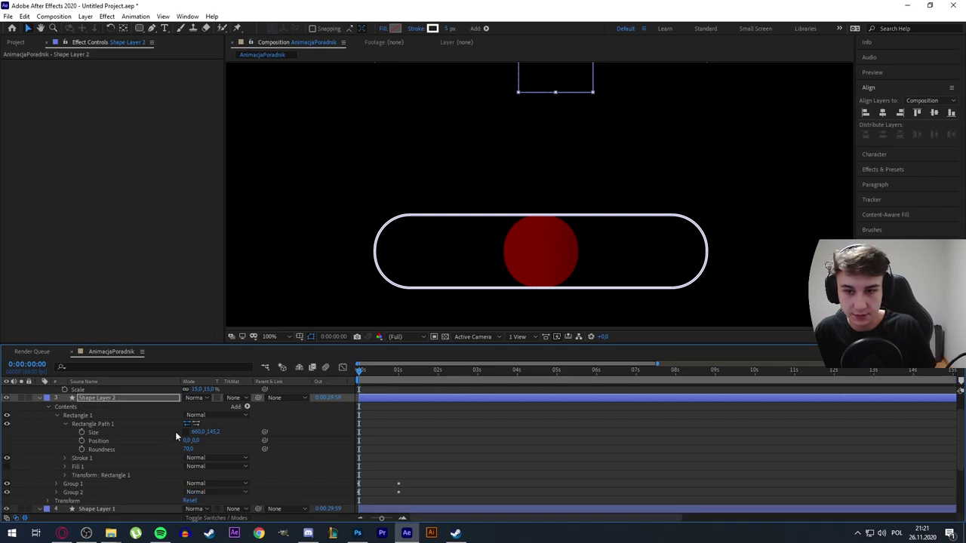
drag(353, 369, 368, 369)
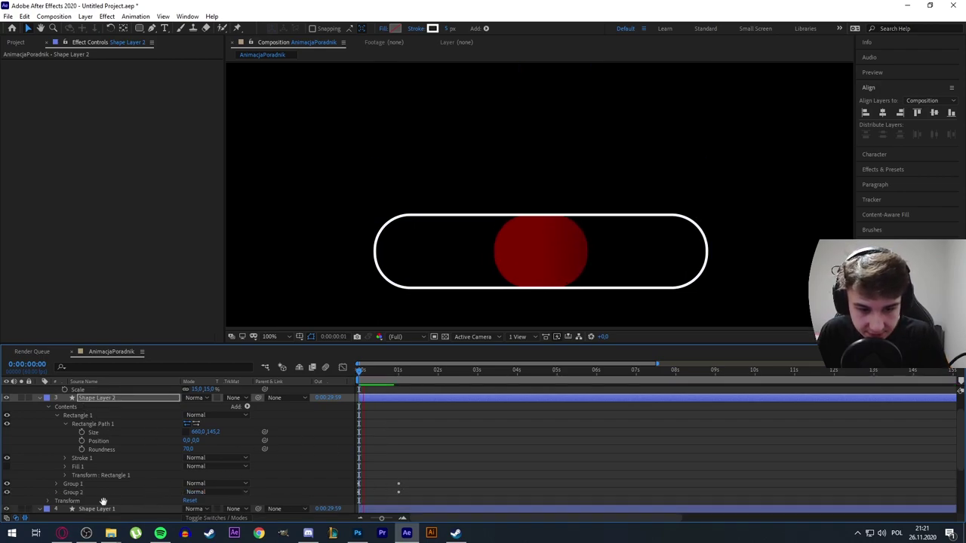
Step: Delete Shape Layer 2's Group 1 and preview the animation
click(86, 480)
key(Delete)
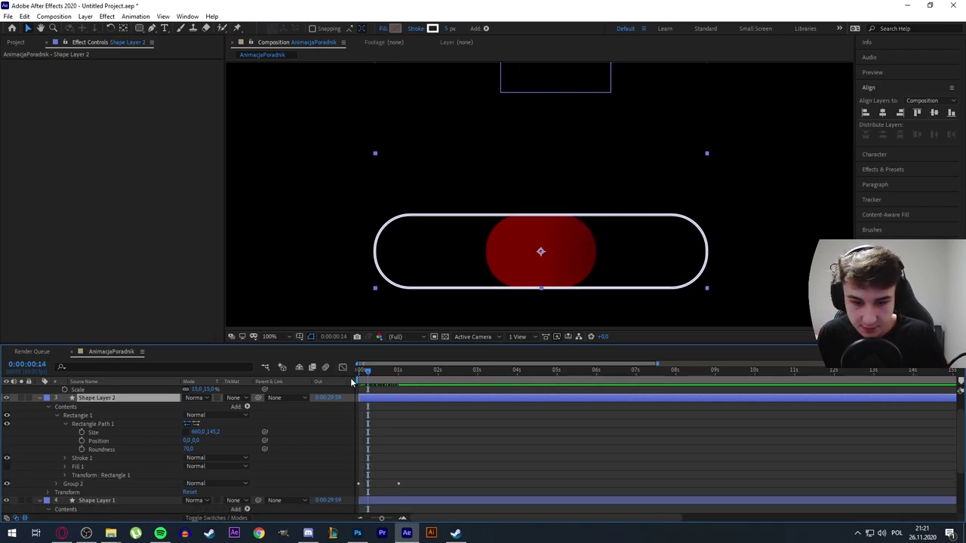
key(space)
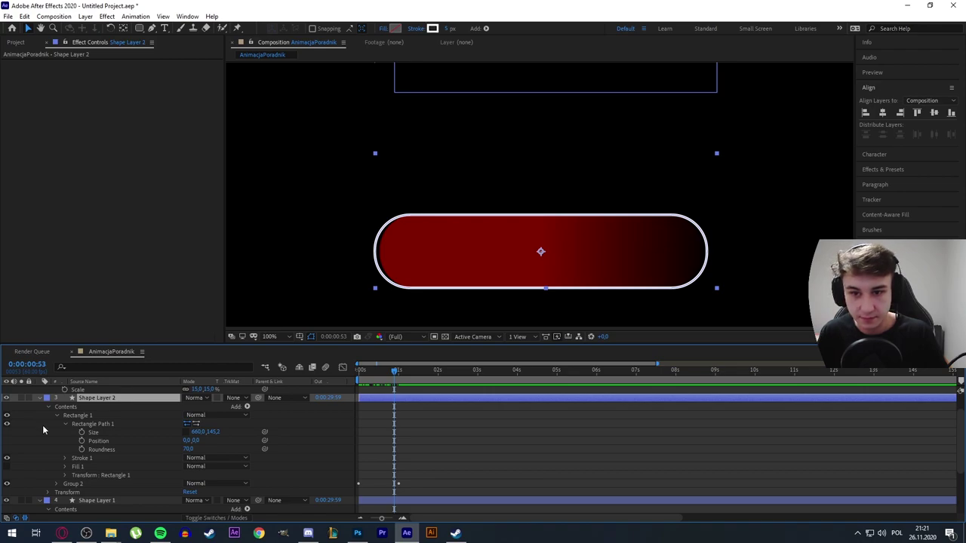
key(space)
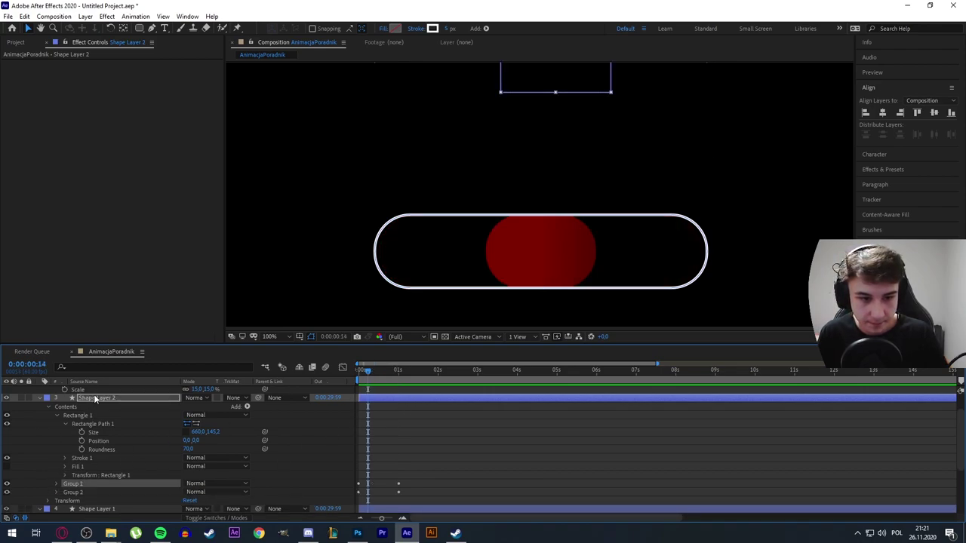
Step: Delete the extra group holding the stray top rectangle and return to 0 s
click(96, 399)
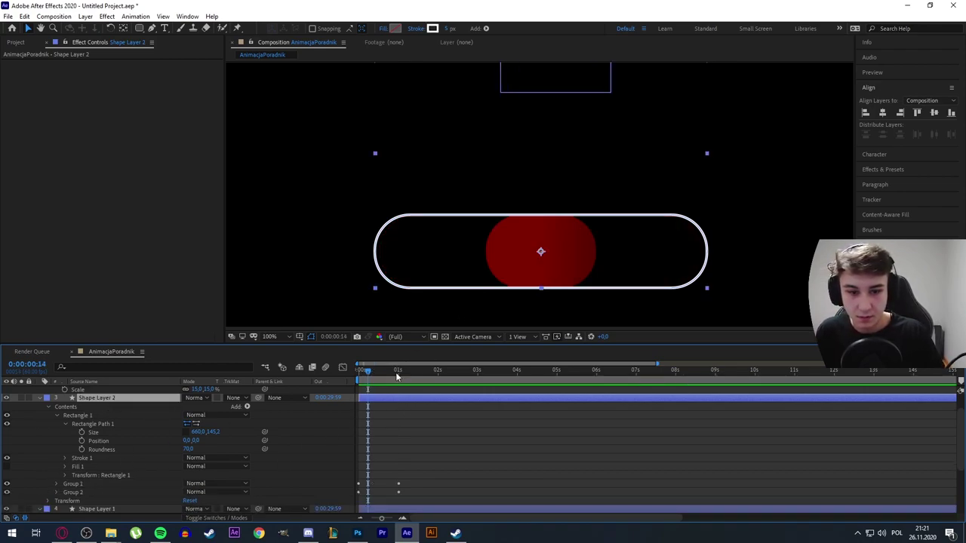
scroll(136, 468, down, 3)
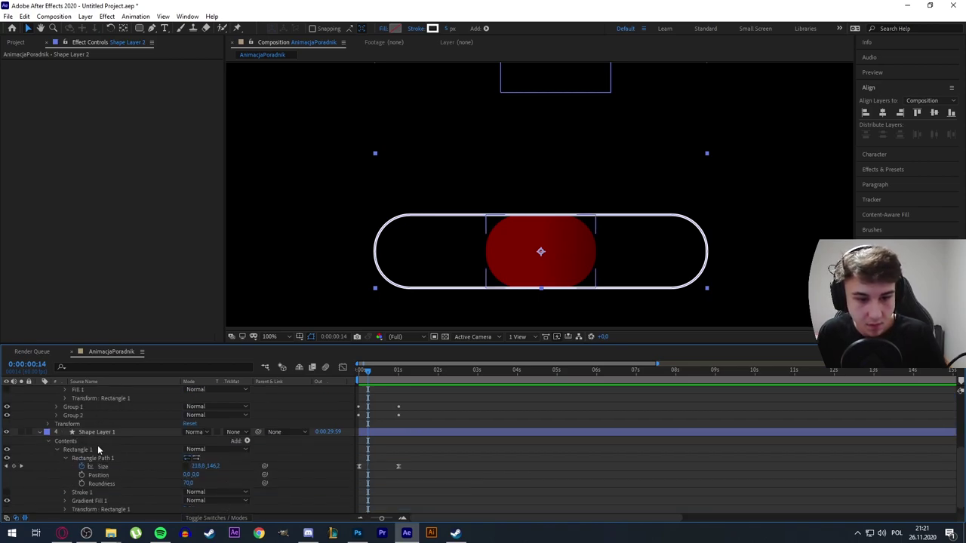
click(79, 407)
key(Delete)
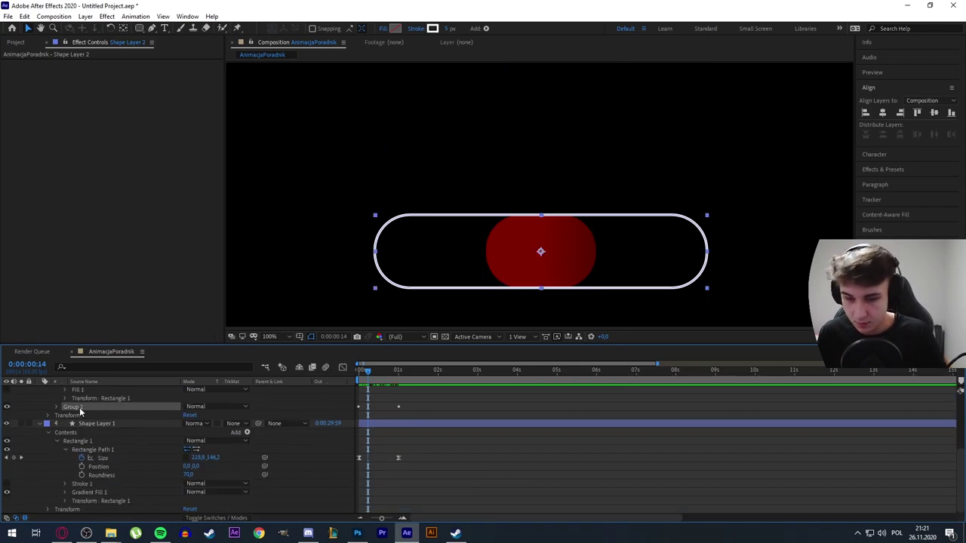
click(360, 370)
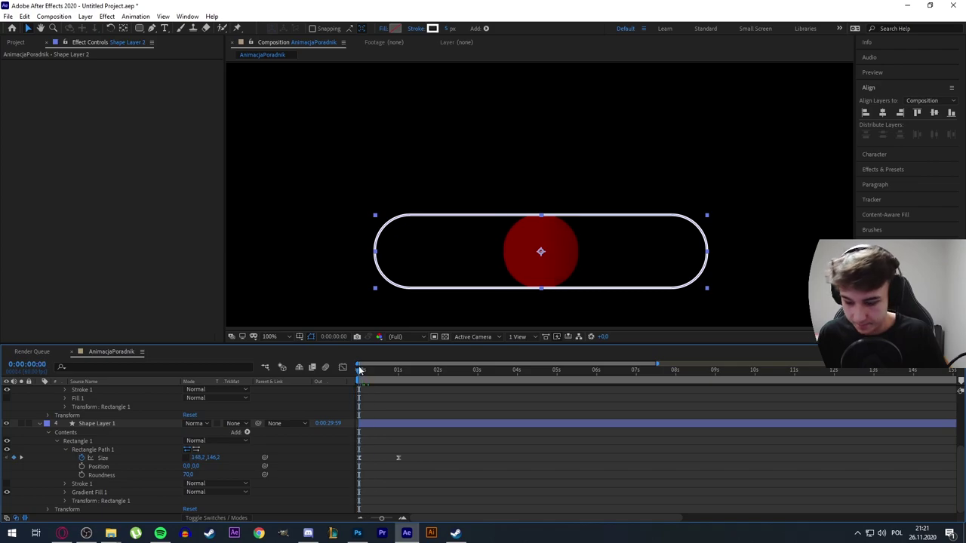
Step: Paste Shape Layer 1's Size keyframes onto Shape Layer 2's Rectangle Path Size
key(space)
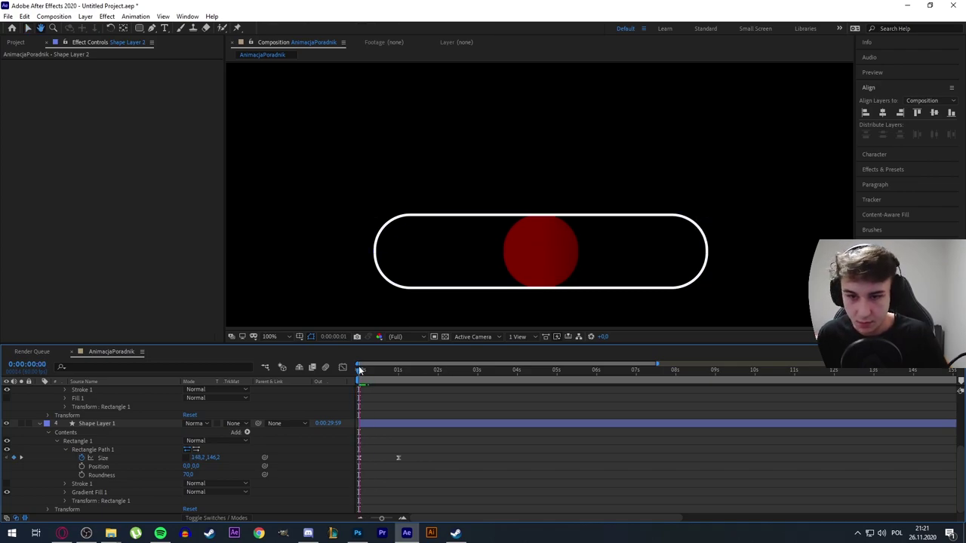
key(space)
scroll(67, 422, up, 4)
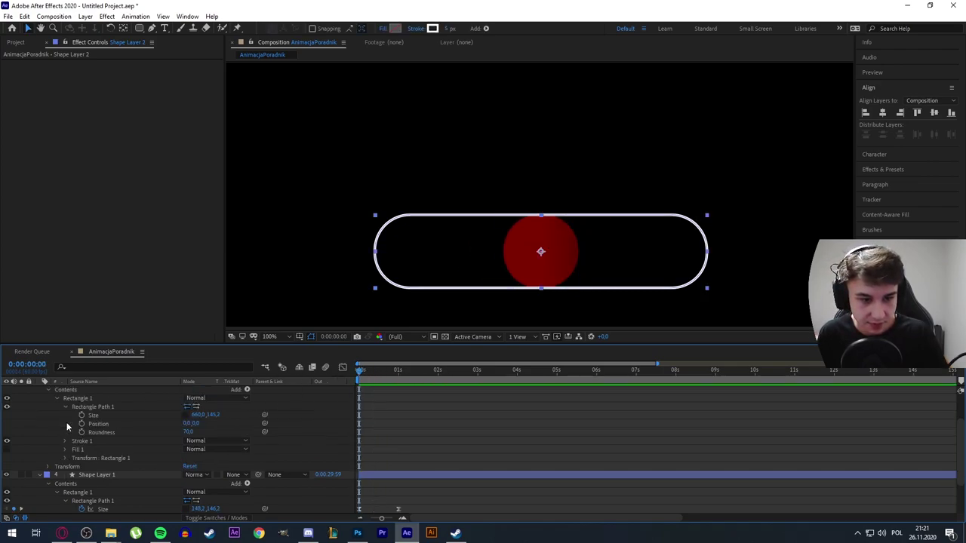
scroll(89, 436, up, 2)
click(101, 444)
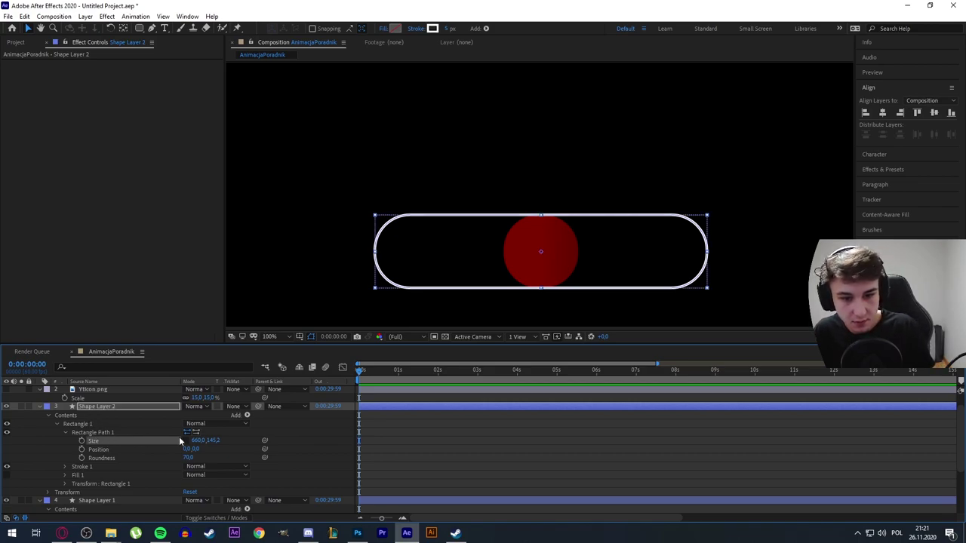
key(ctrl+v)
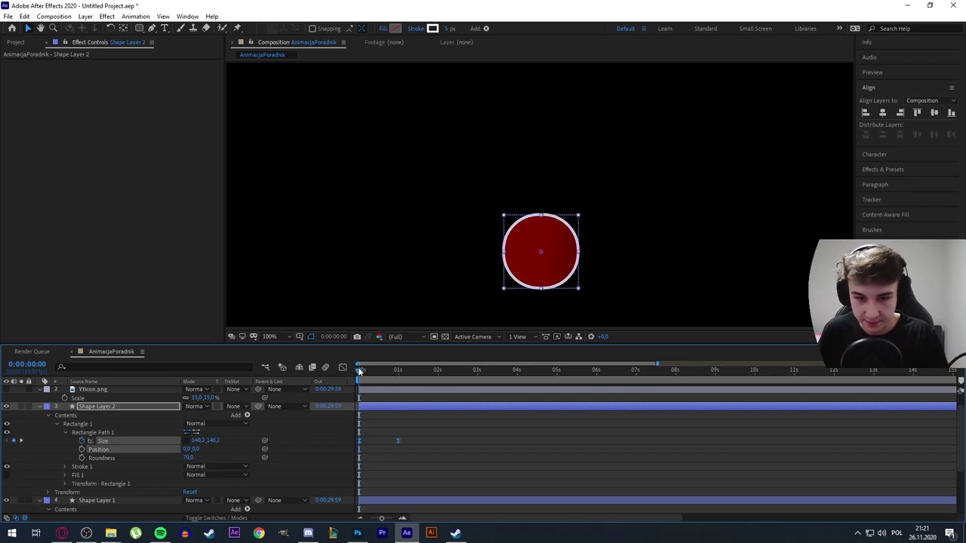
Step: Check the outline growing from a 148.2×146.2 circle to the 660×146.2 pill at 1 s
key(space)
key(space)
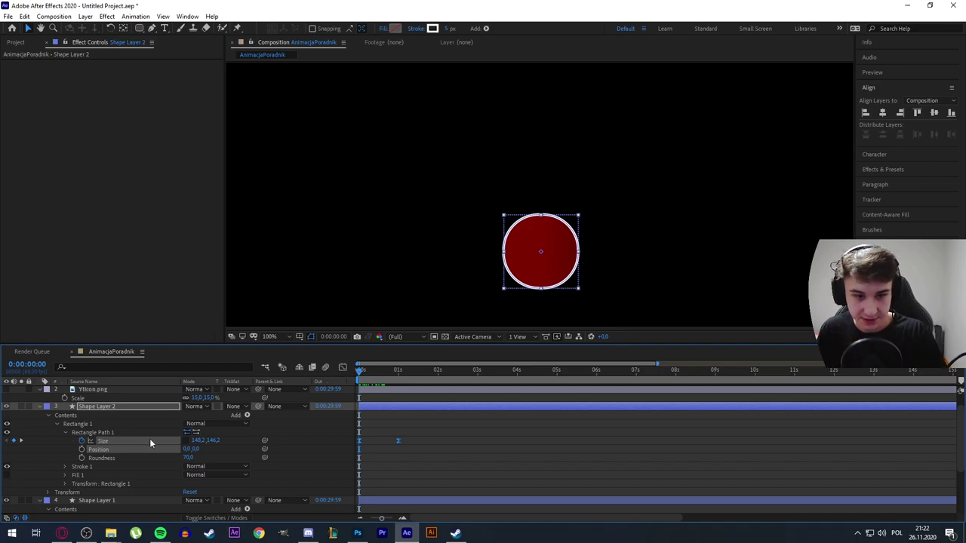
click(393, 450)
scroll(115, 477, down, 5)
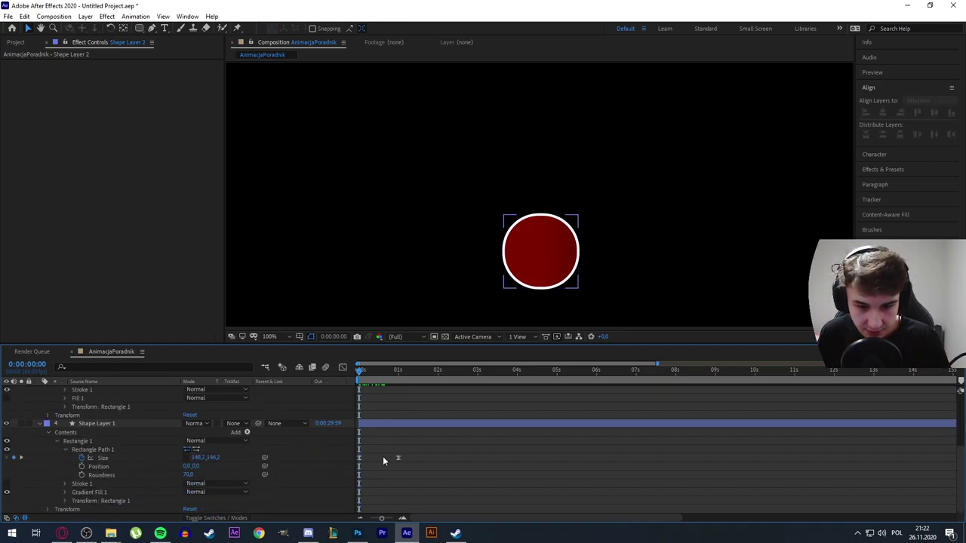
drag(414, 454, 355, 466)
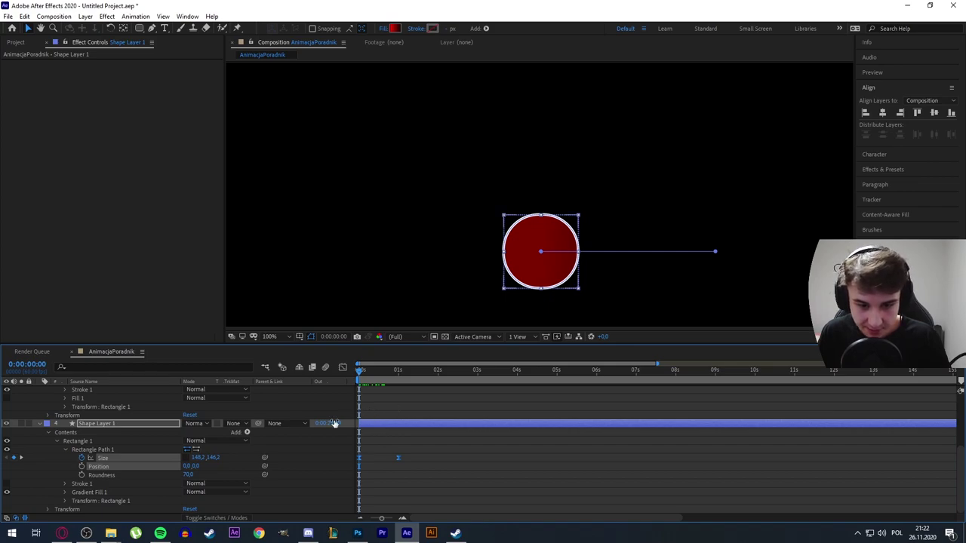
click(379, 445)
scroll(378, 417, up, 1)
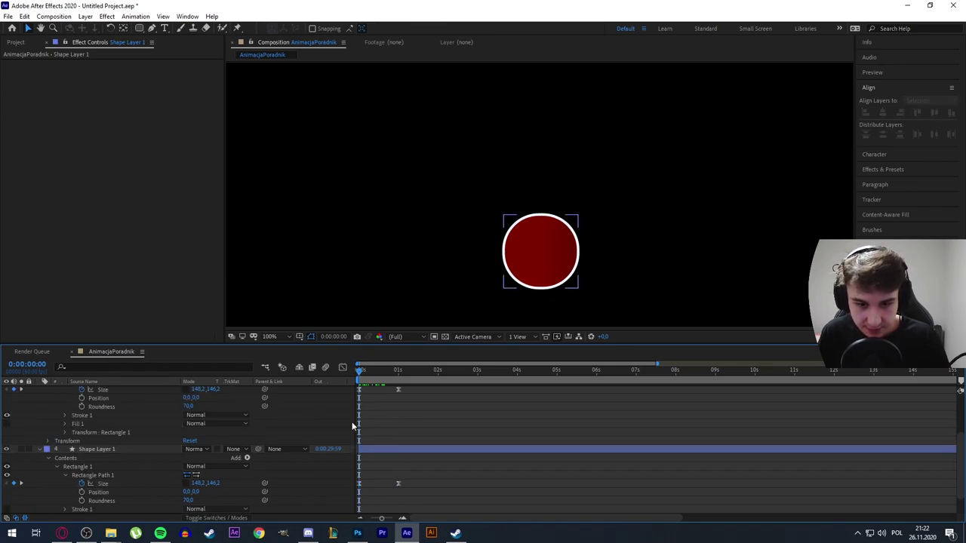
scroll(352, 422, up, 2)
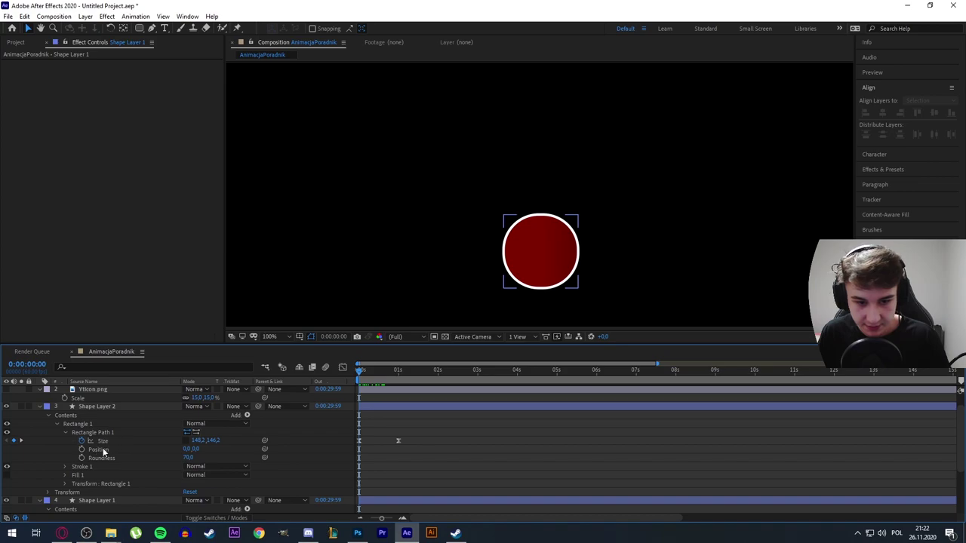
click(398, 442)
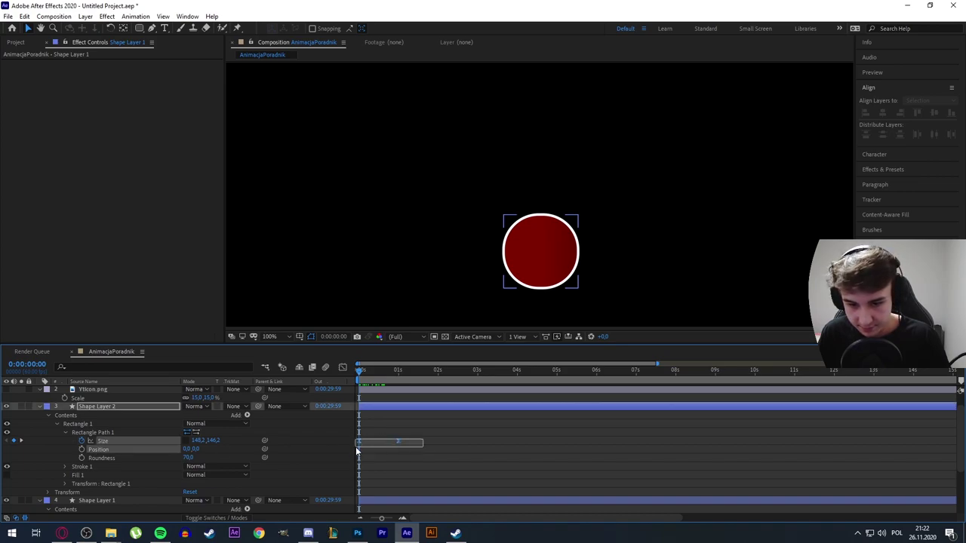
click(363, 372)
drag(363, 373, 369, 393)
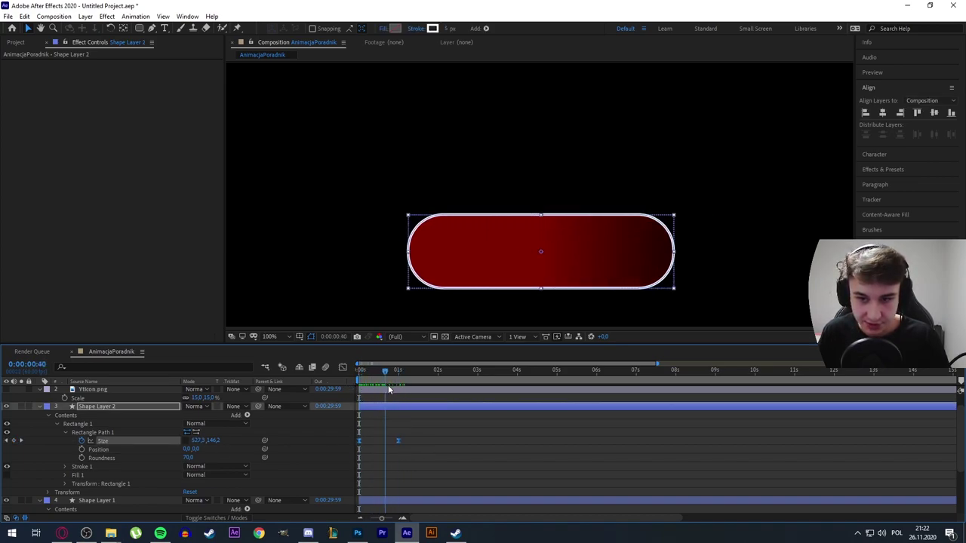
key(space)
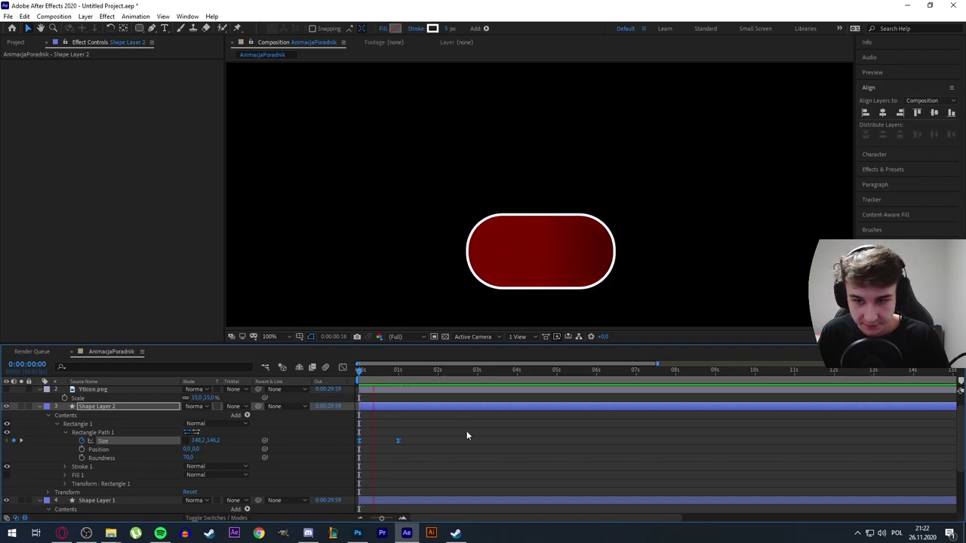
key(space)
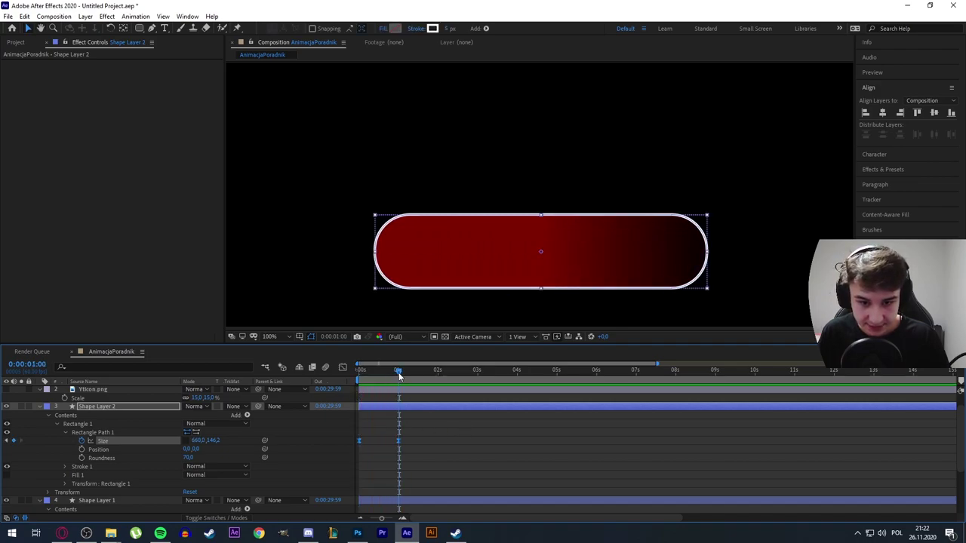
drag(399, 373, 356, 377)
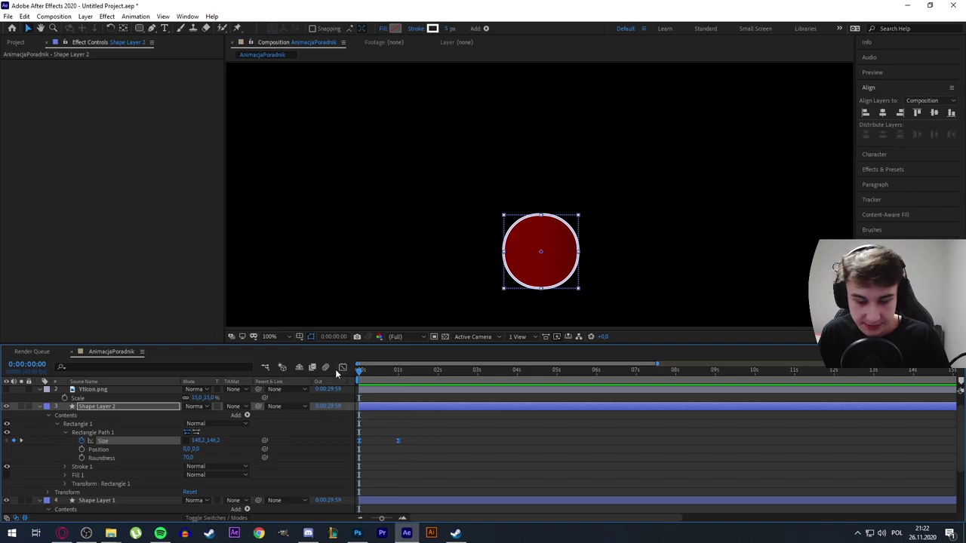
Step: Enlarge the outline's keyframed Size to about 179×172 so it rings the red circle
mouse_move(197, 437)
mouse_down()
mouse_move(230, 442)
mouse_move(203, 443)
mouse_move(216, 445)
mouse_up()
key(space)
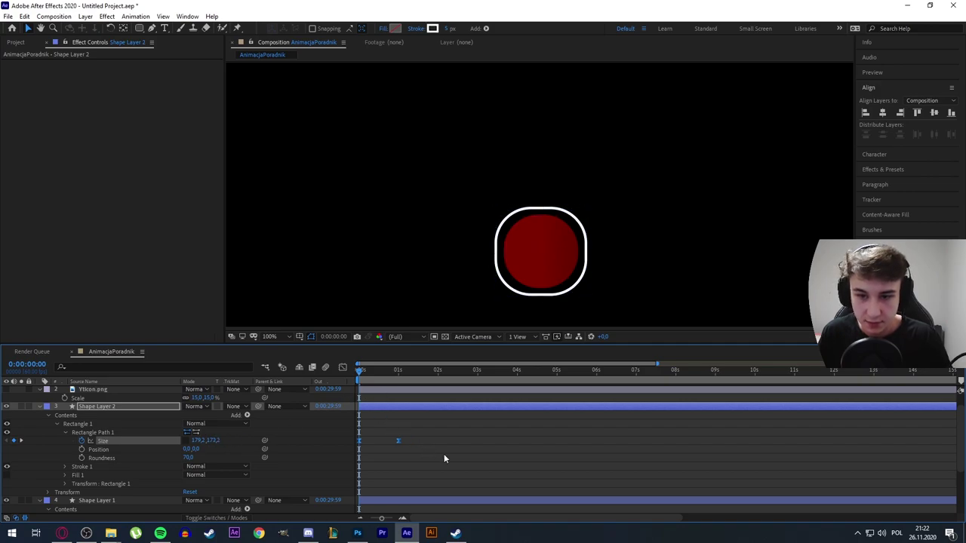
key(space)
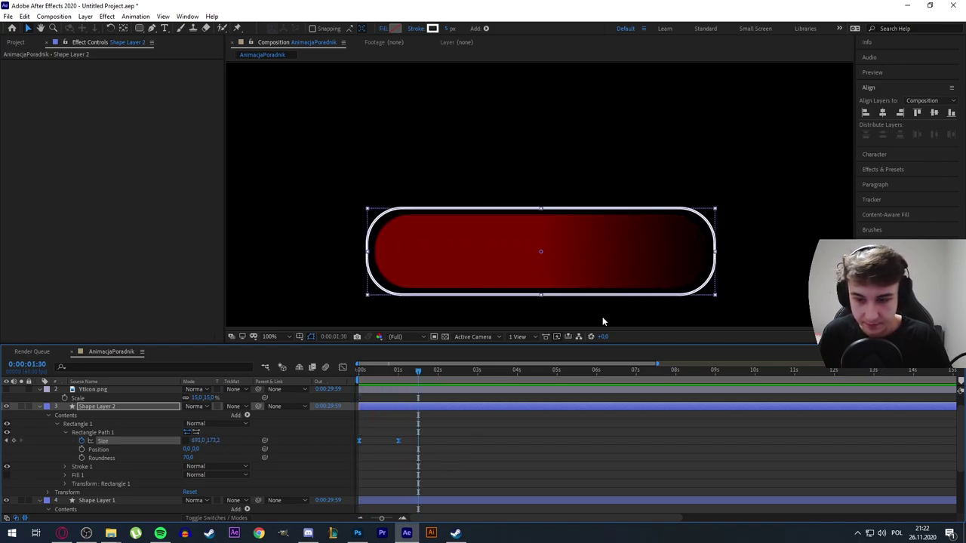
Step: Set the outline's Roundness to 70
drag(198, 460, 187, 458)
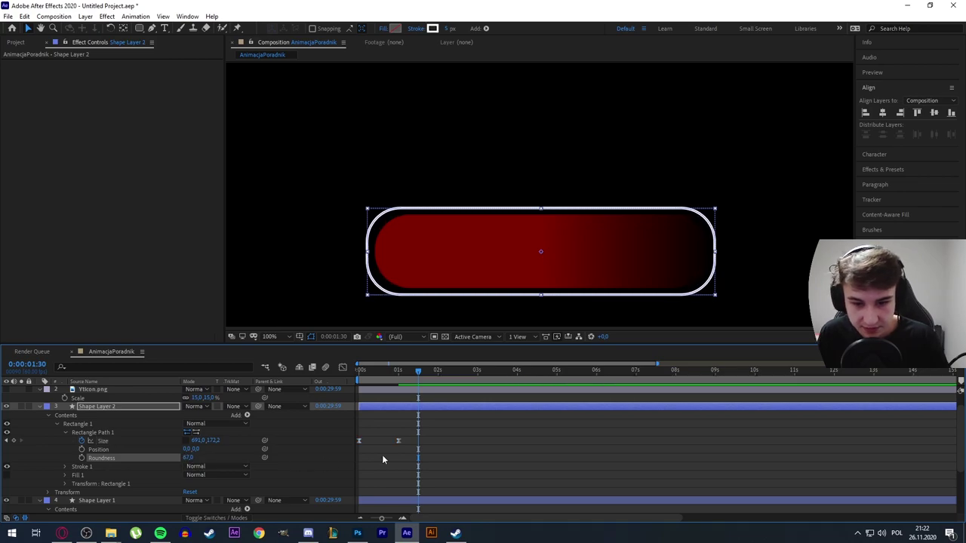
click(189, 458)
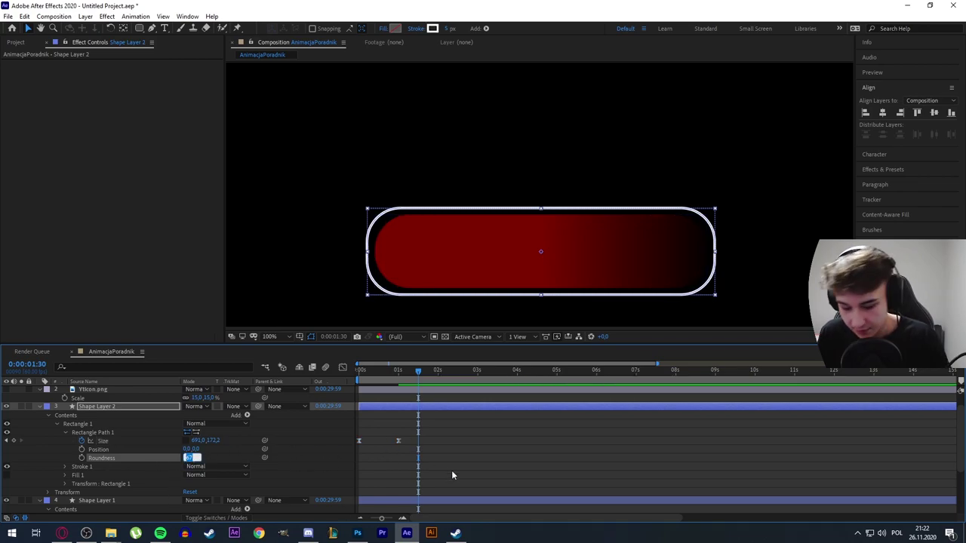
text(70)
key(Return)
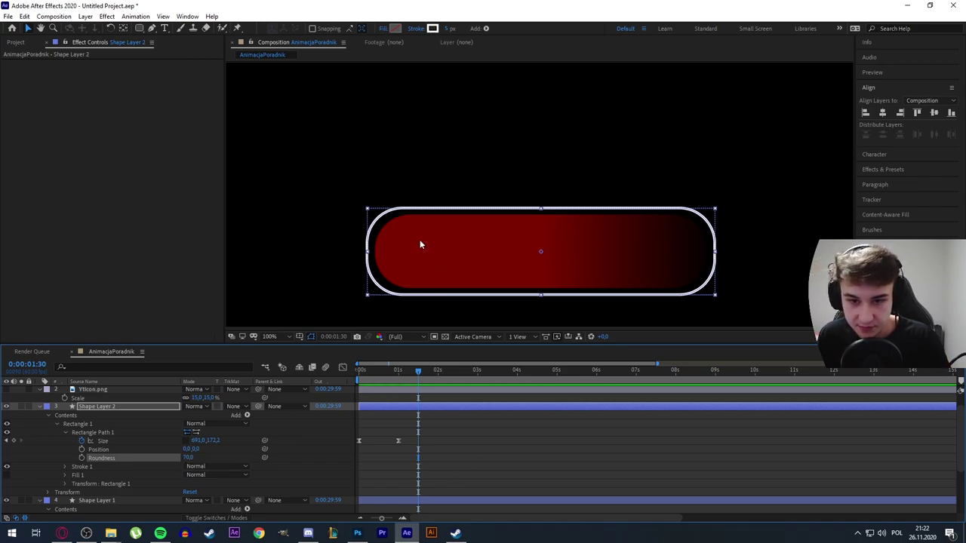
Step: Preview the outline growing from 179.2×172.2 to 690×172.2 with a gap around the red shape
key(Home)
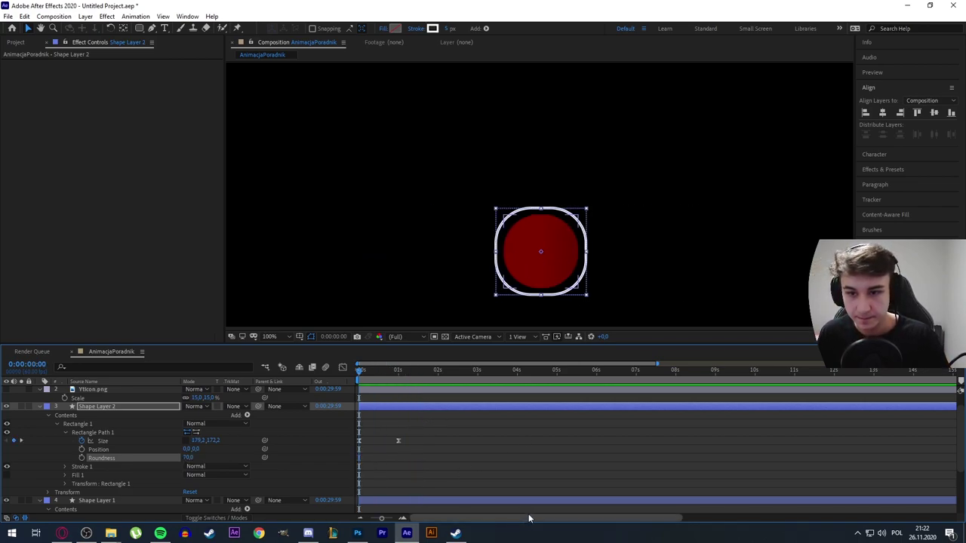
key(space)
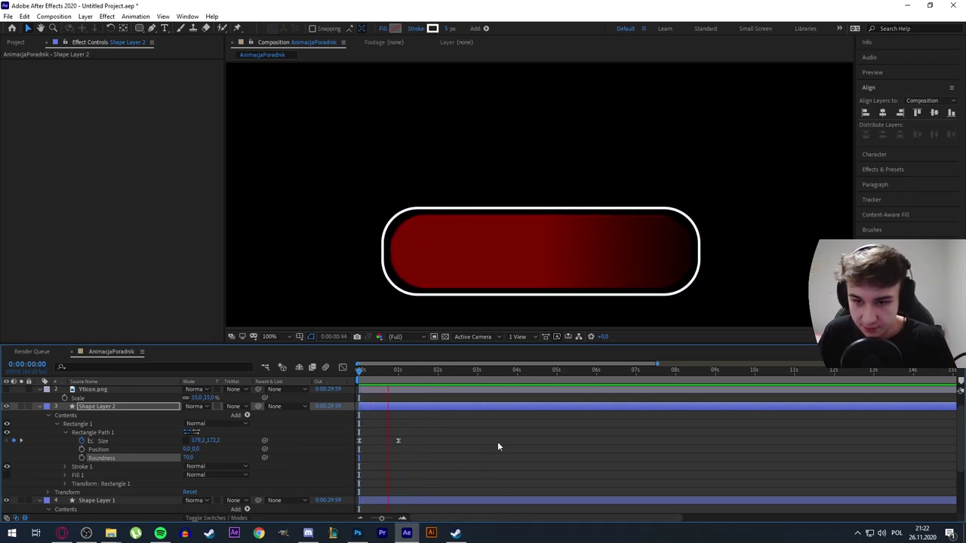
click(421, 381)
key(Home)
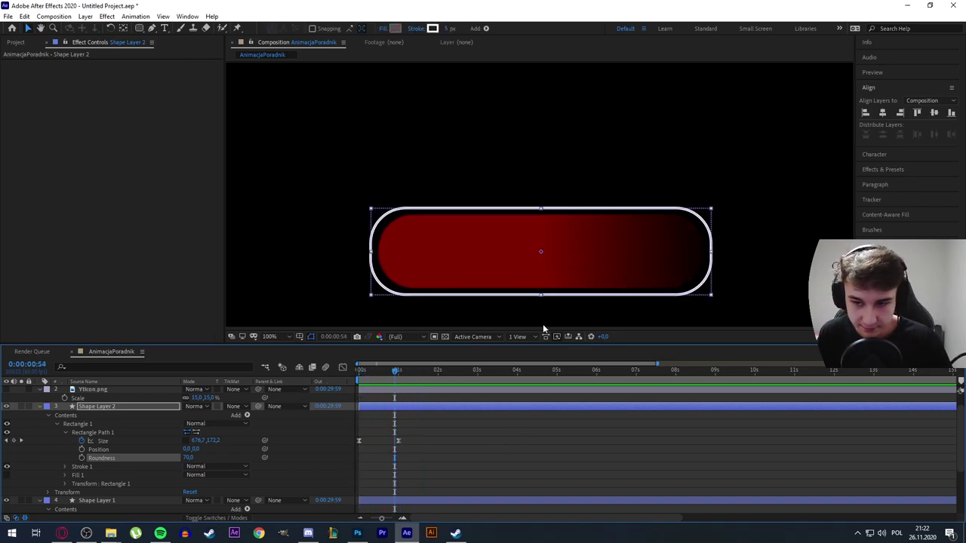
drag(393, 370, 359, 370)
key(space)
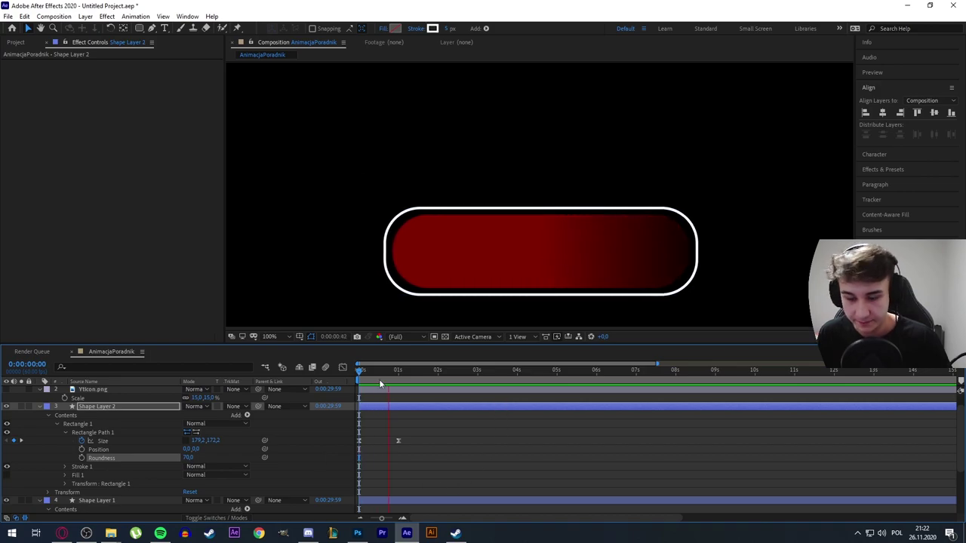
key(space)
drag(420, 372, 359, 370)
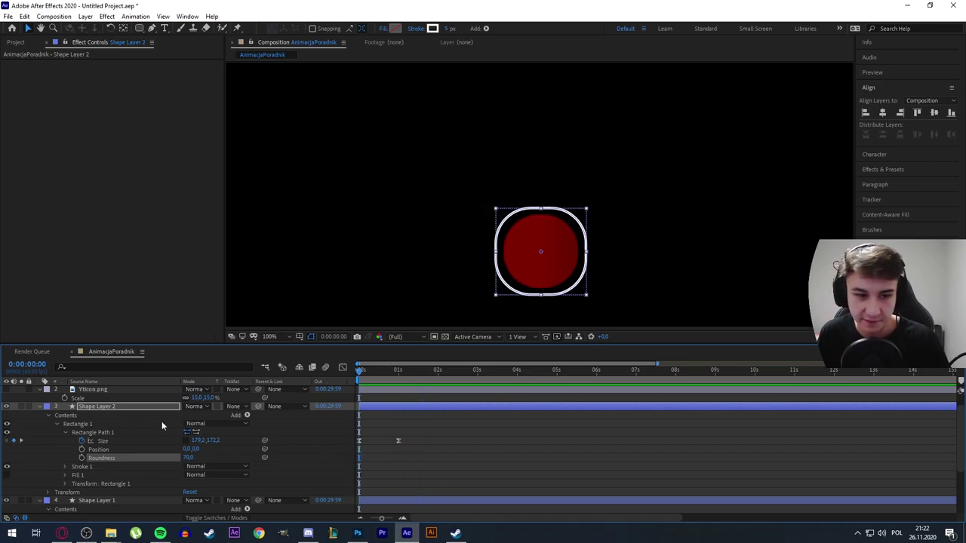
scroll(38, 411, up, 1)
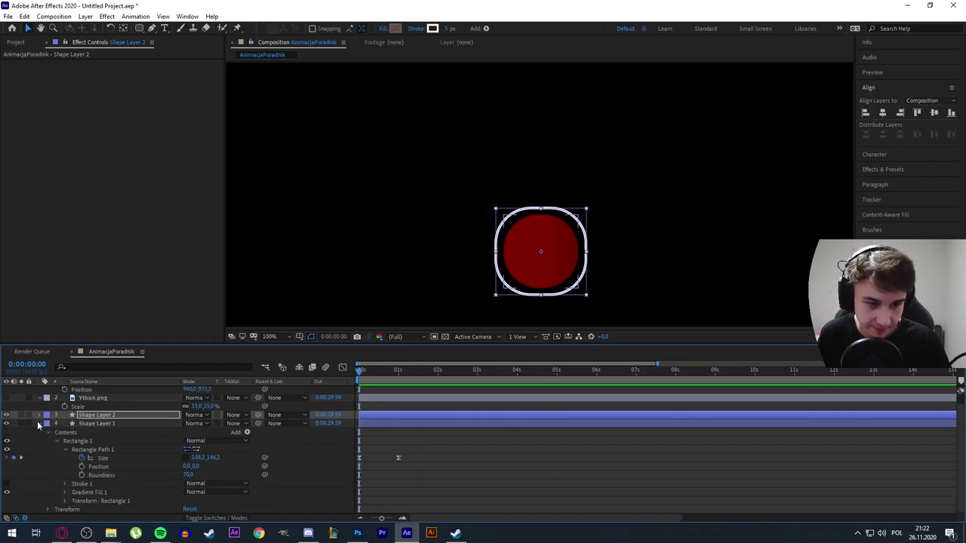
Step: Show the Ytlcon.png layer and move the YouTube icon into the red circle's centre
click(40, 425)
click(96, 407)
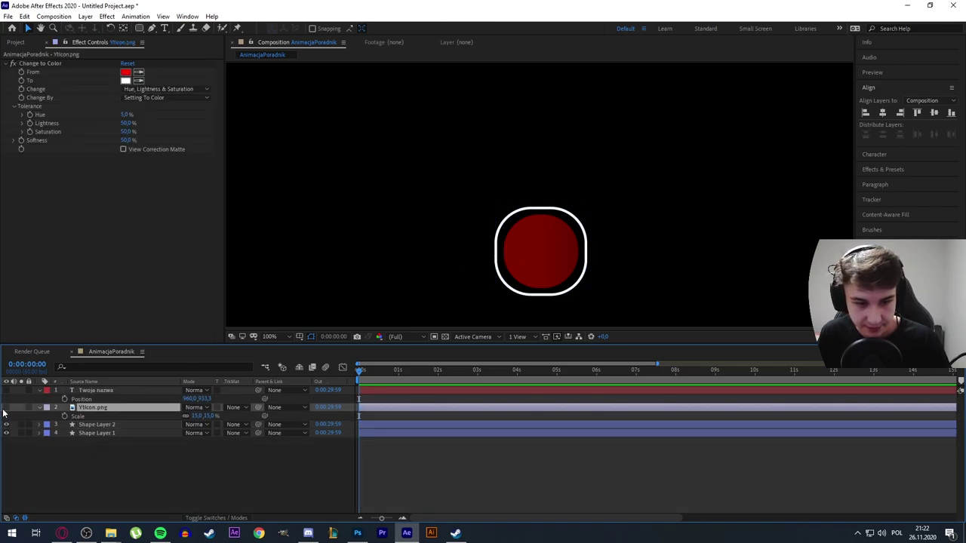
click(6, 408)
drag(558, 181, 549, 255)
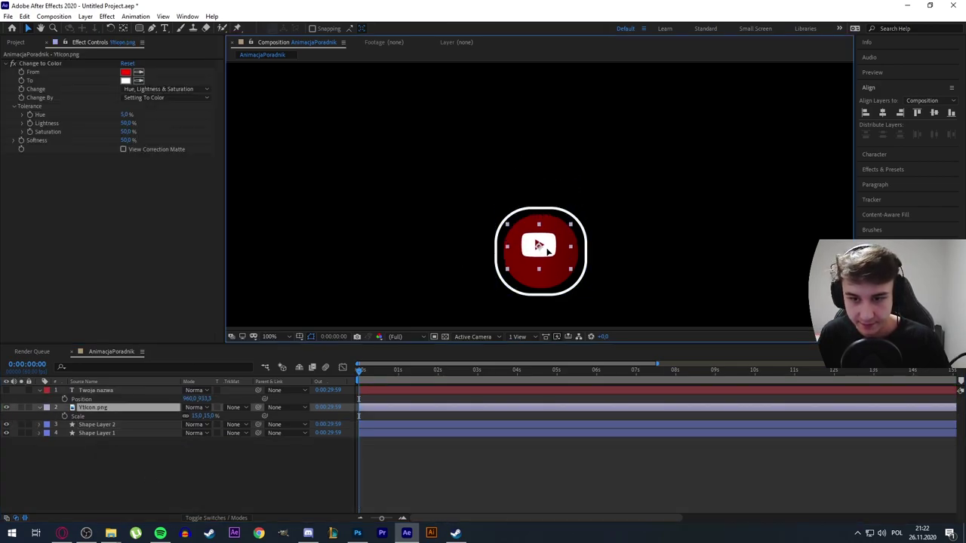
key(Return)
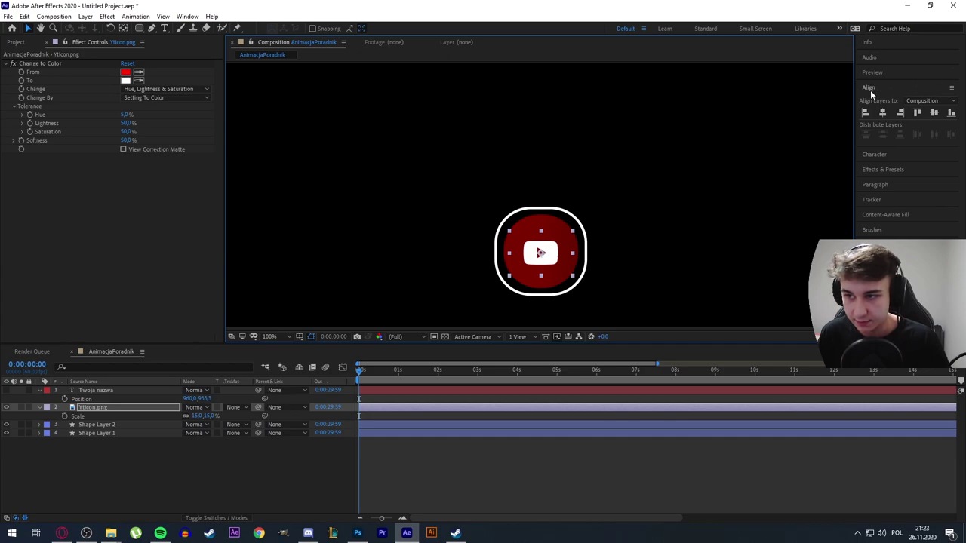
Step: Try Align Top on the icon in the Align panel, then undo it
click(882, 114)
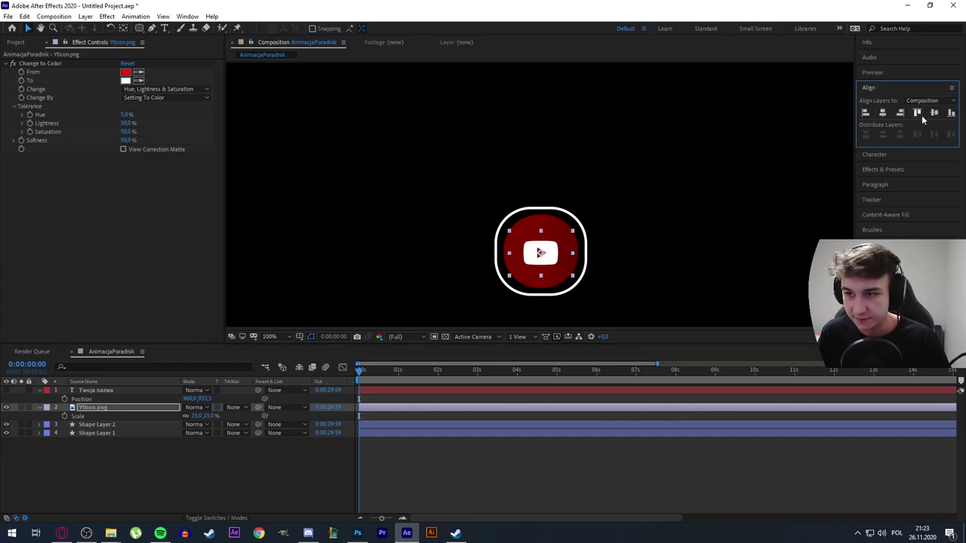
click(917, 112)
key(ctrl+z)
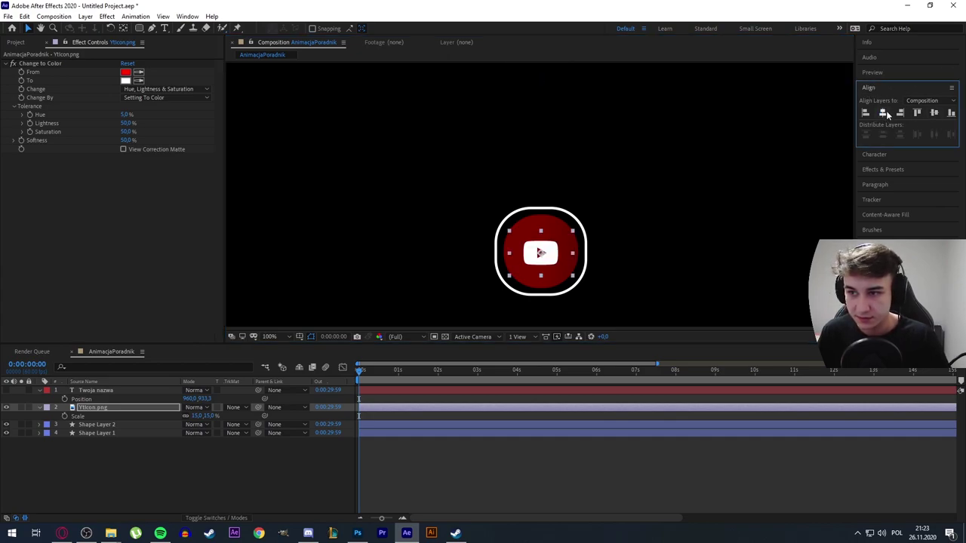
click(702, 310)
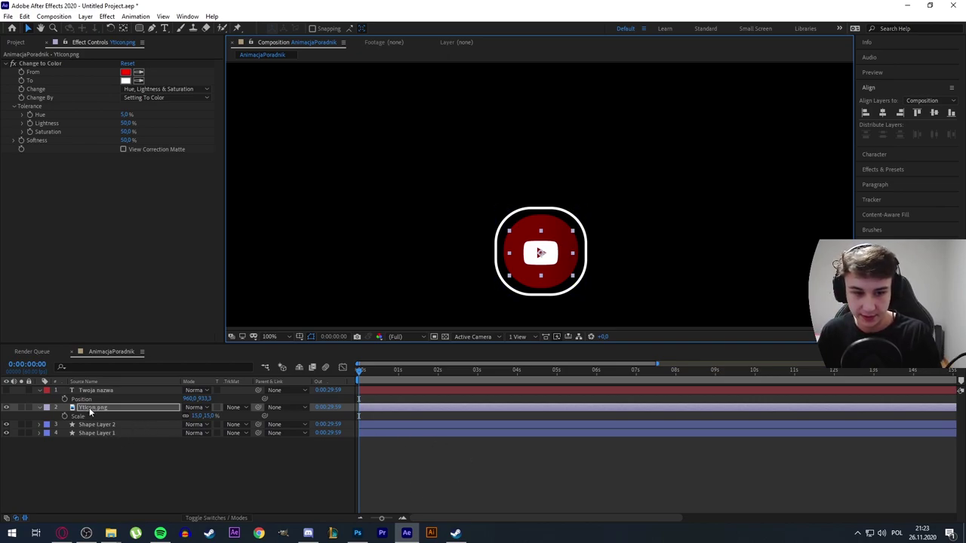
Step: Keyframe the icon's Position from 960,933 at 0 s to 733,933 around 1 s
key(p)
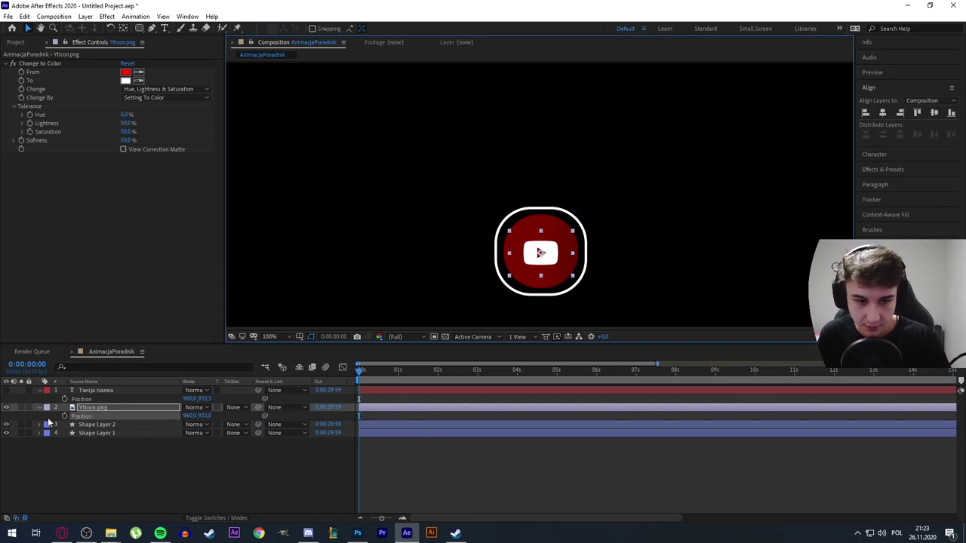
click(64, 415)
key(space)
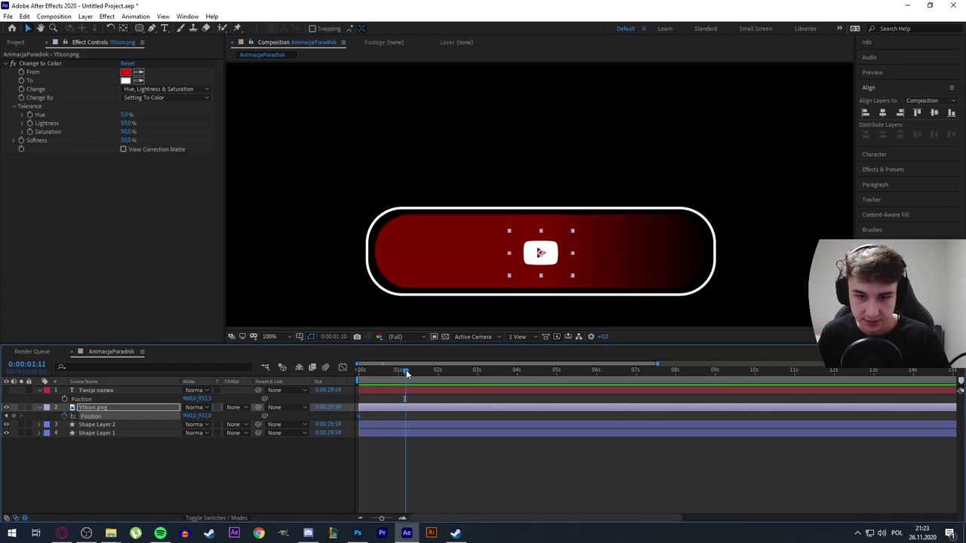
drag(405, 377, 399, 377)
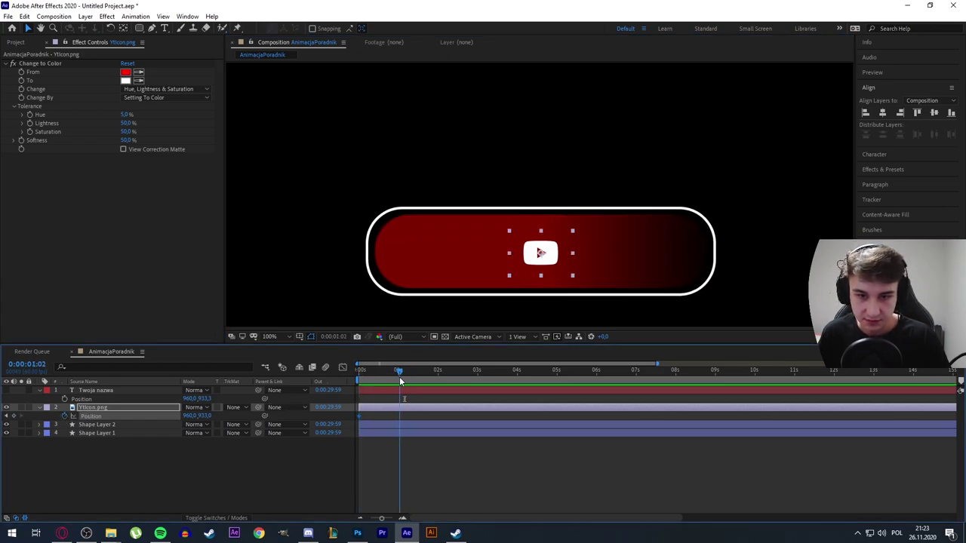
drag(187, 416, 74, 416)
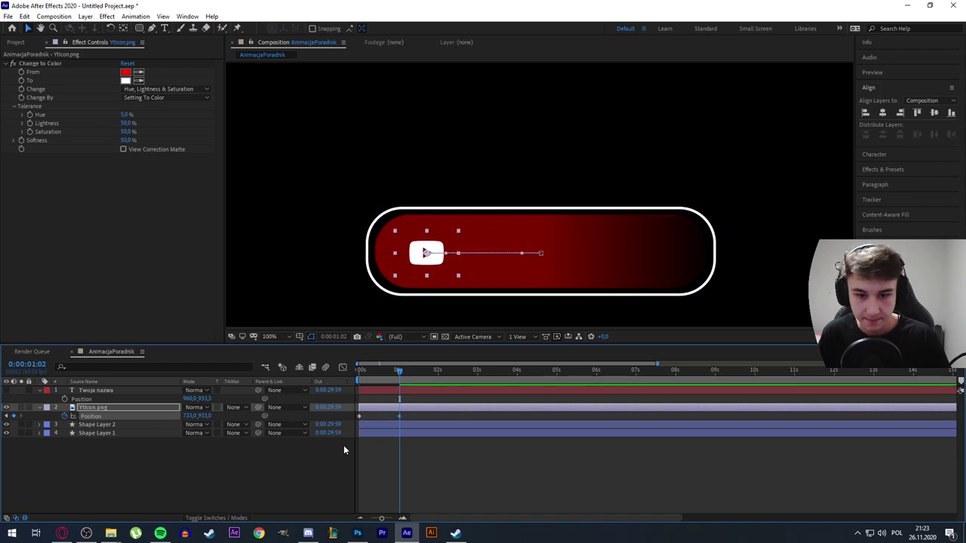
Step: Steepen the icon's Position speed curve into a sharp peak in the Graph Editor
drag(406, 413, 356, 424)
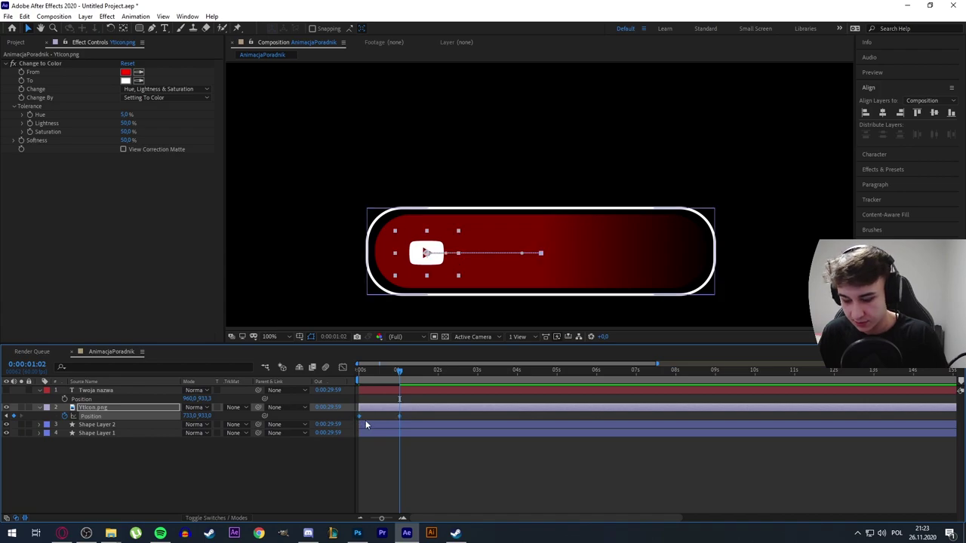
click(343, 367)
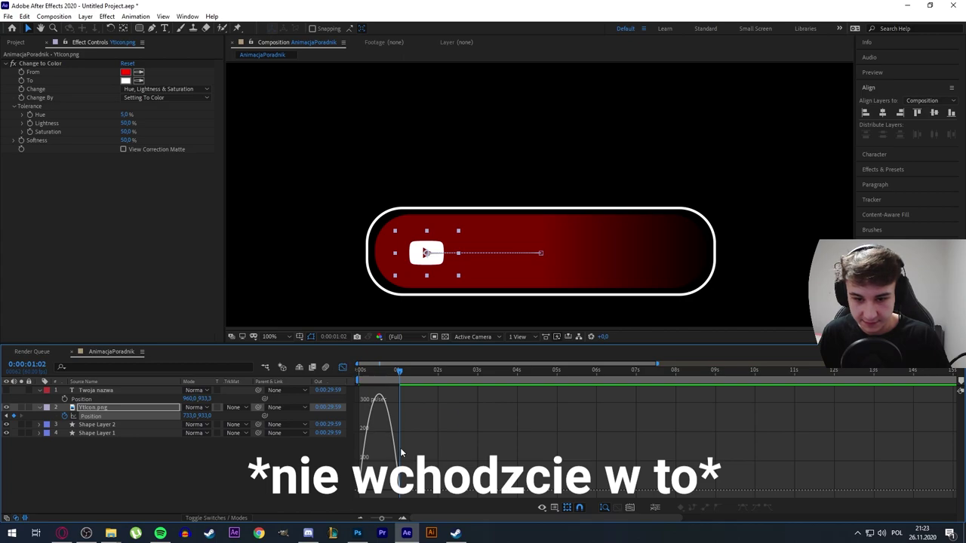
drag(355, 414, 442, 501)
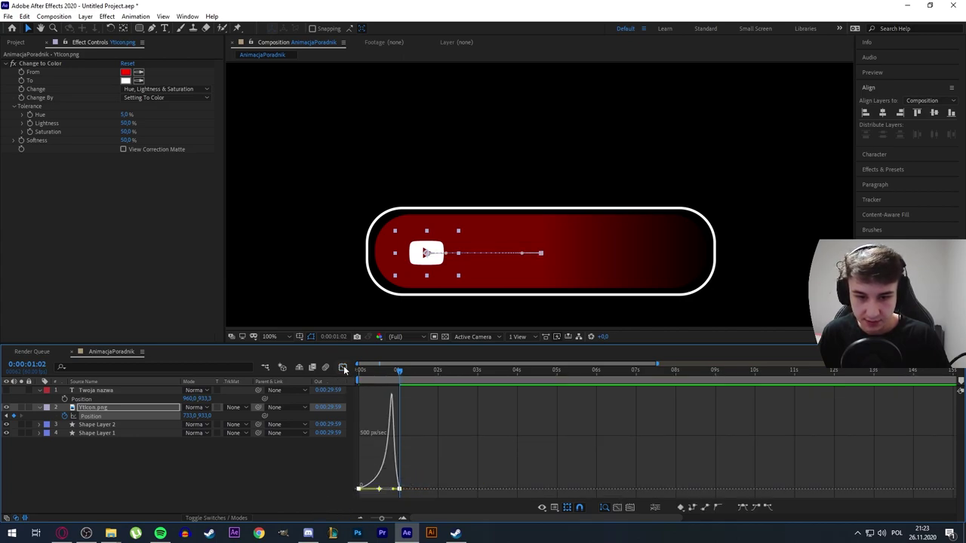
click(343, 367)
key(space)
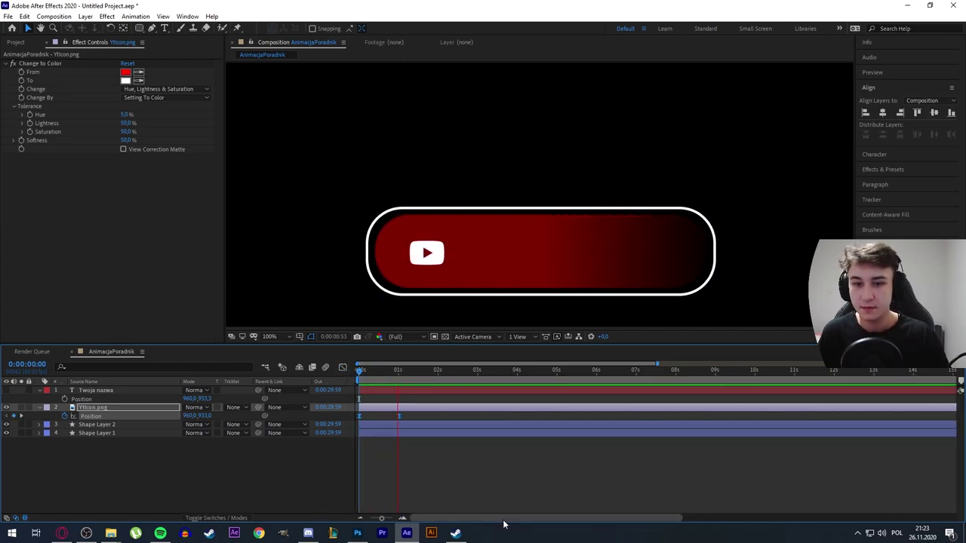
key(space)
Step: Move the icon's second Position keyframe to 0:00:01:02, matching the pill's end time
click(416, 416)
drag(402, 370, 347, 383)
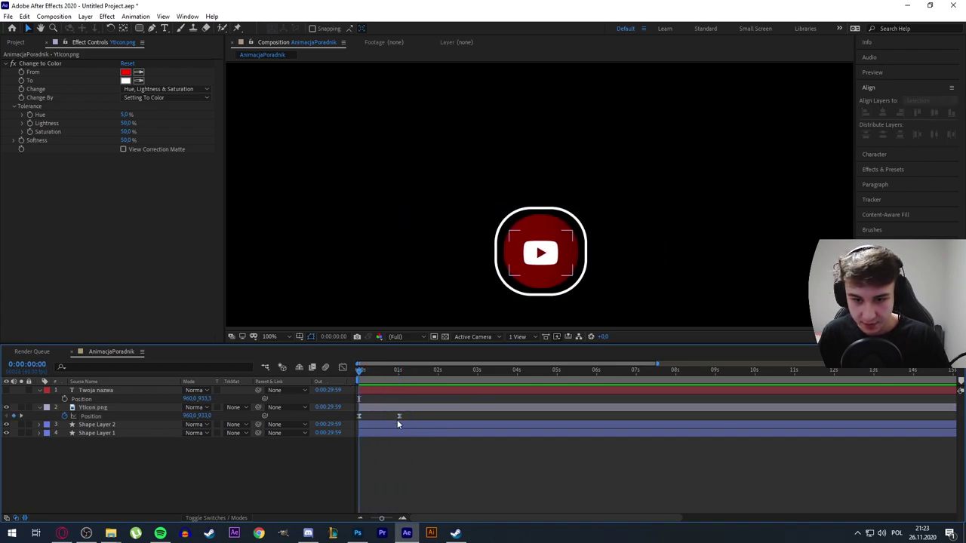
key(space)
drag(398, 416, 390, 421)
key(space)
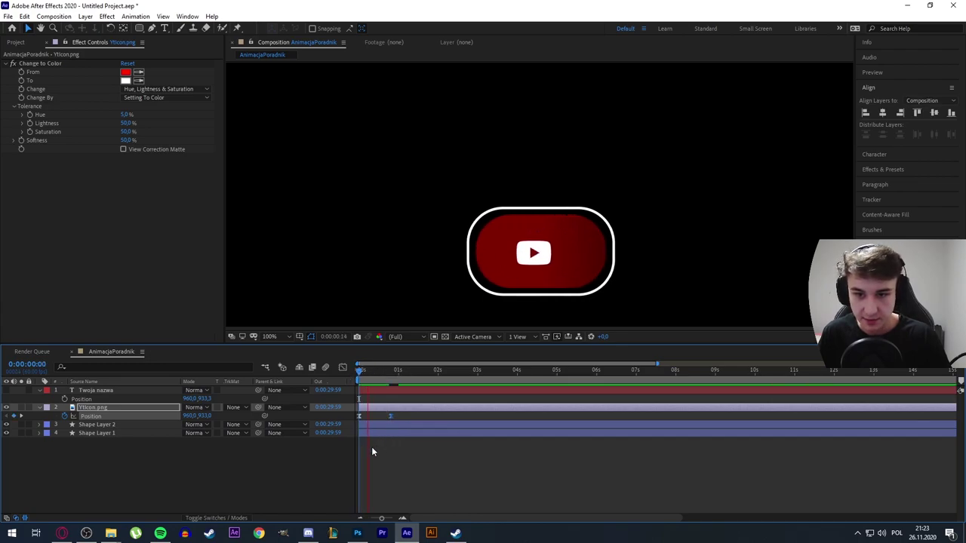
key(space)
click(391, 417)
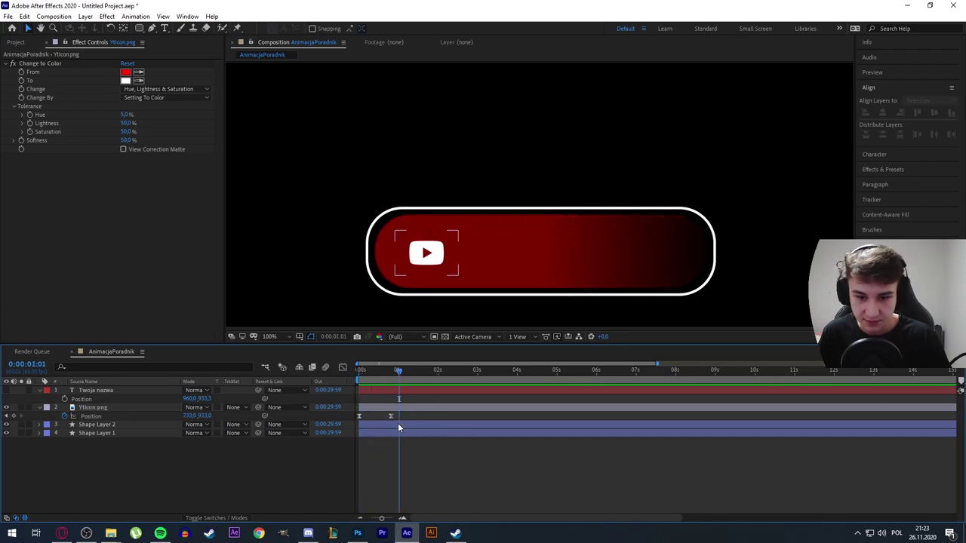
key(alt+Right)
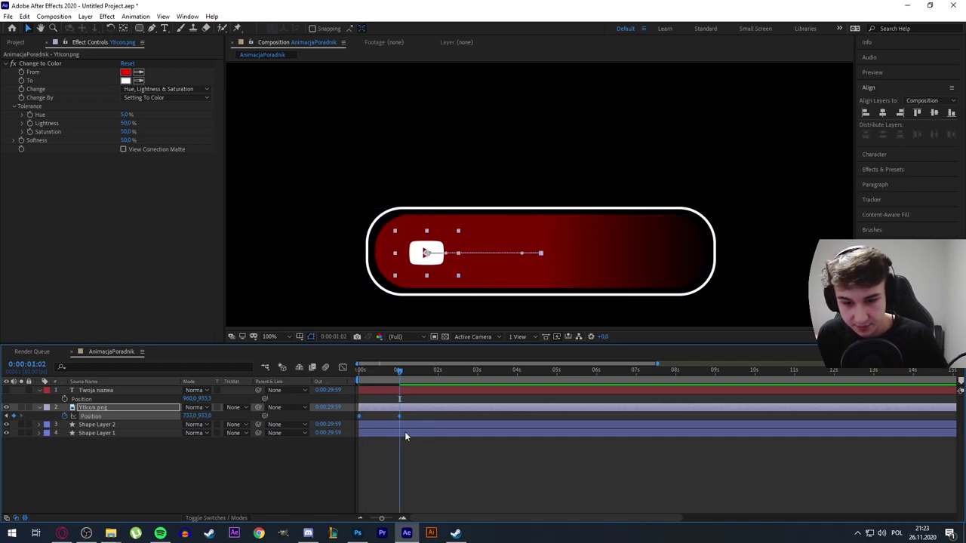
Step: Apply Easy Ease to both icon Position keyframes and preview the slide with the widening pill
drag(408, 417, 343, 420)
key(F9)
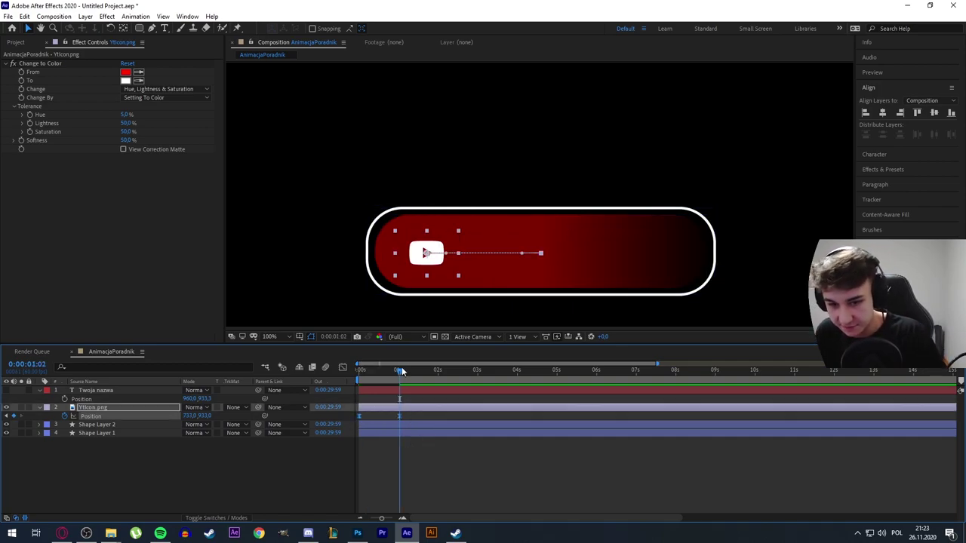
key(Home)
key(space)
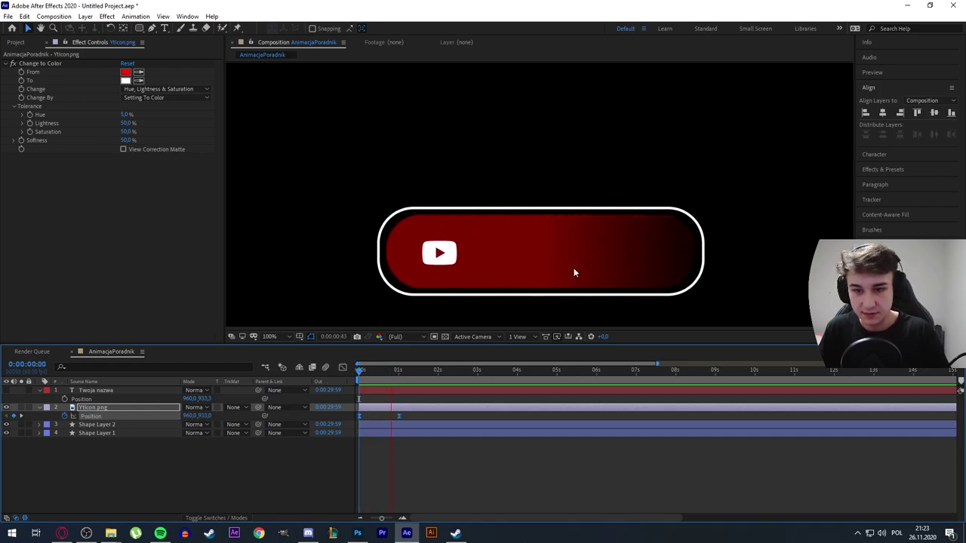
key(space)
key(Home)
key(space)
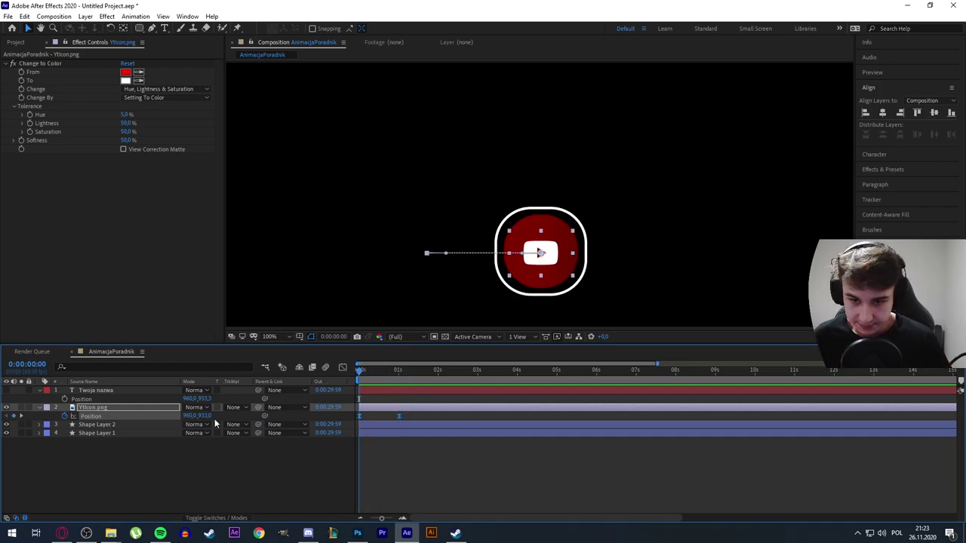
key(space)
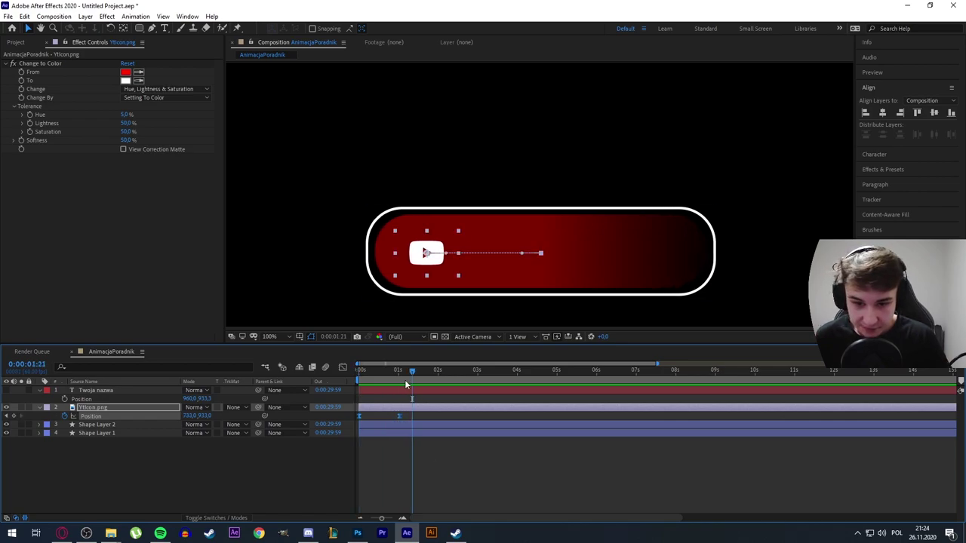
drag(413, 372, 301, 390)
key(space)
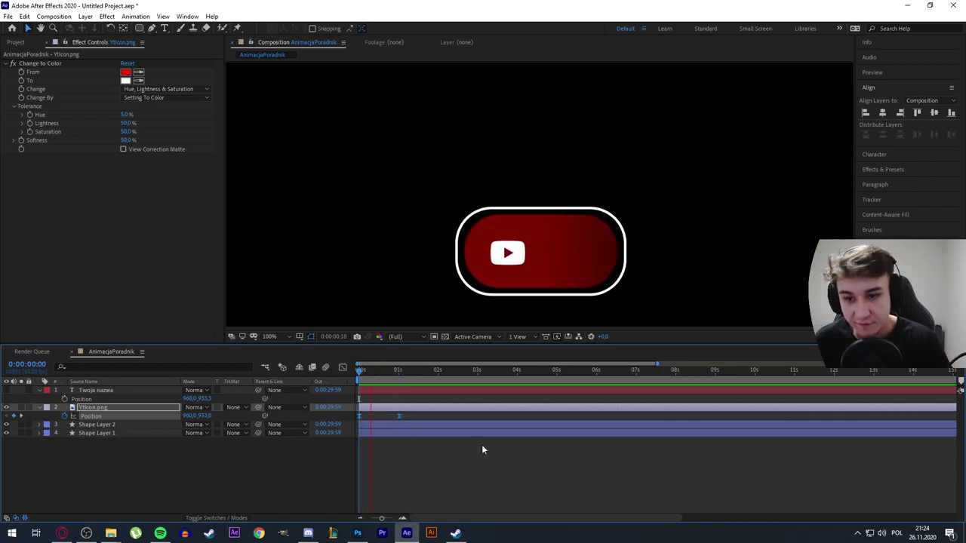
key(space)
Step: Make the Twoja nazwa text layer visible again, leaving the icon's position unchanged
click(333, 196)
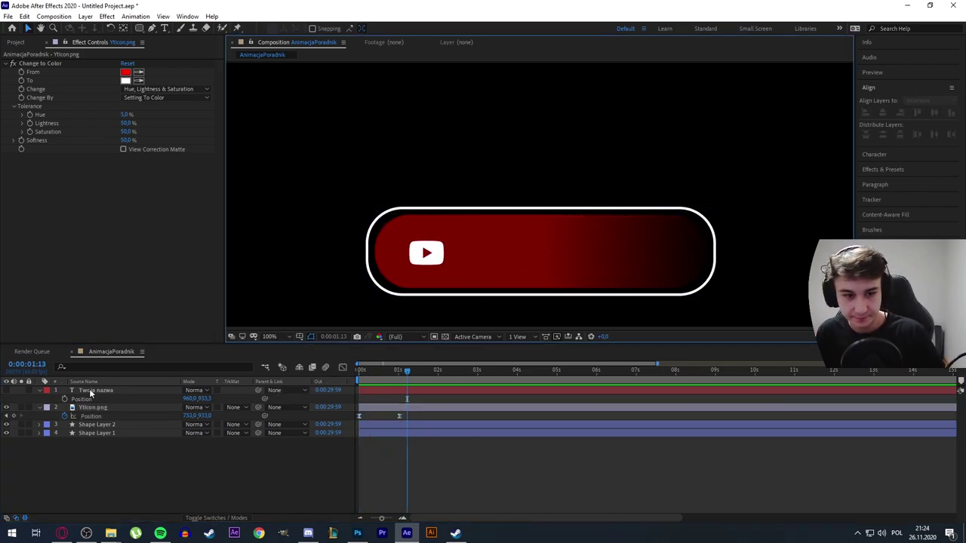
click(6, 391)
click(537, 258)
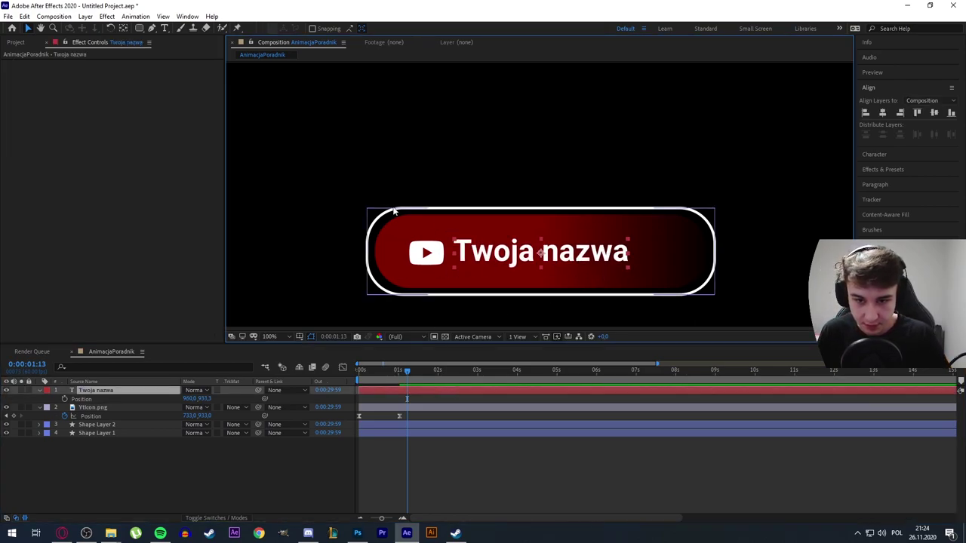
click(875, 129)
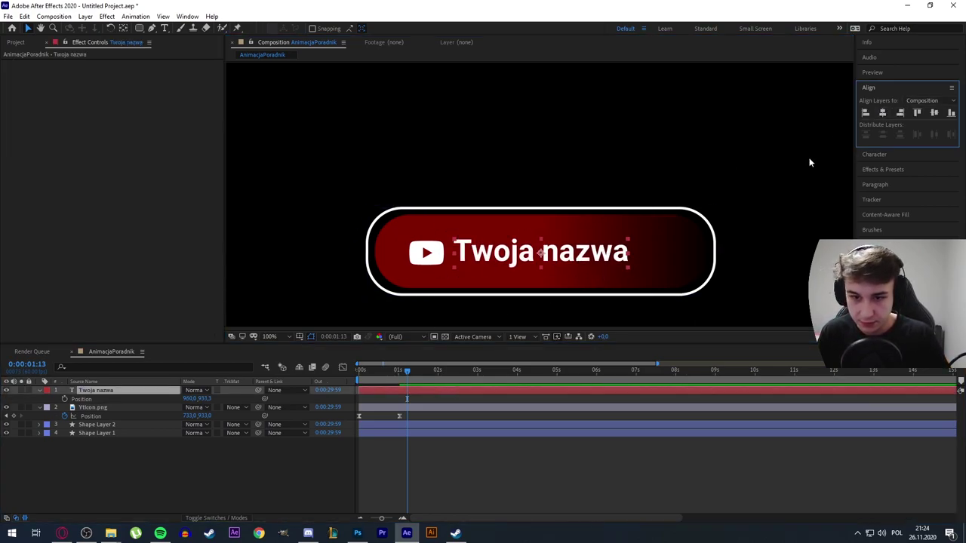
ctrl+click(256, 407)
key(u)
drag(187, 408, 124, 412)
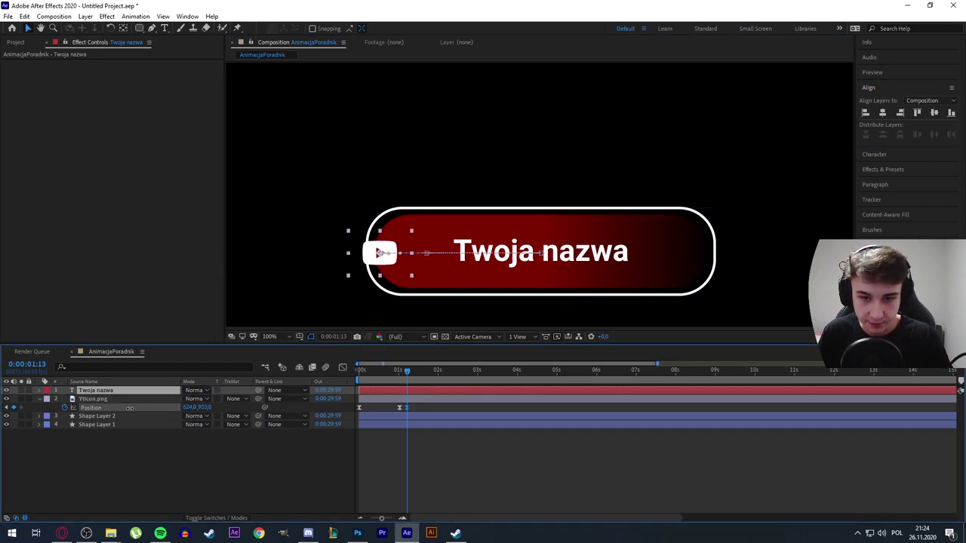
key(ctrl+z)
click(101, 389)
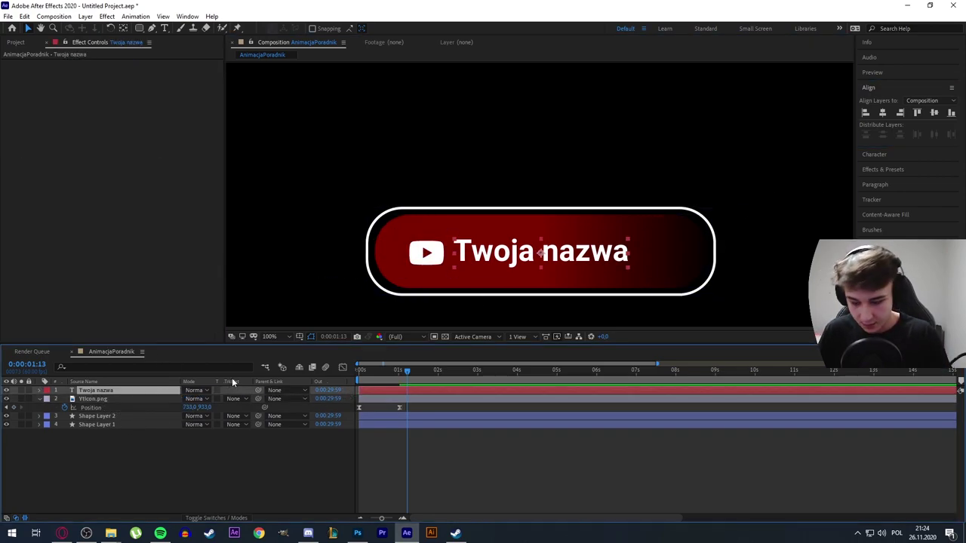
Step: Slide the Twoja nazwa text left to 717, 933.3 so it overlaps the icon
key(p)
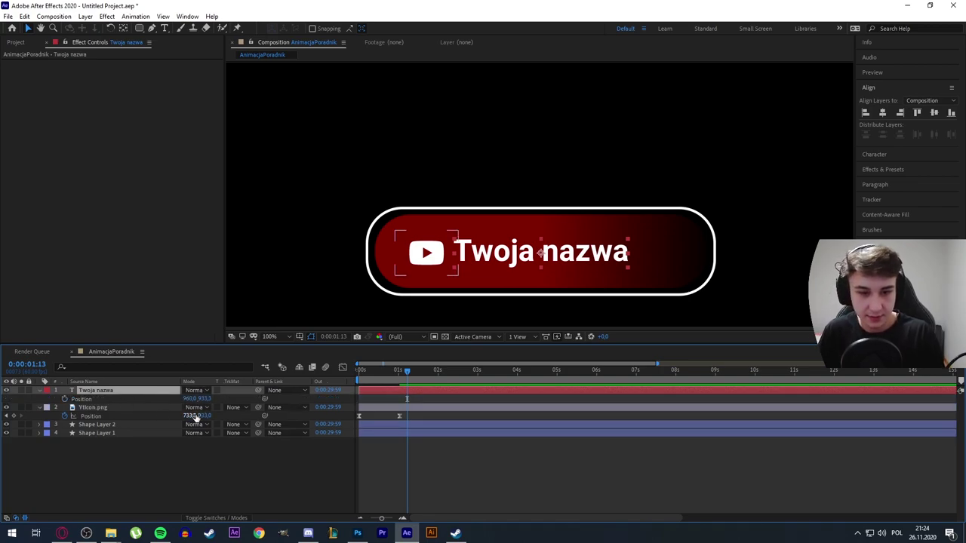
click(37, 408)
drag(193, 399, 129, 400)
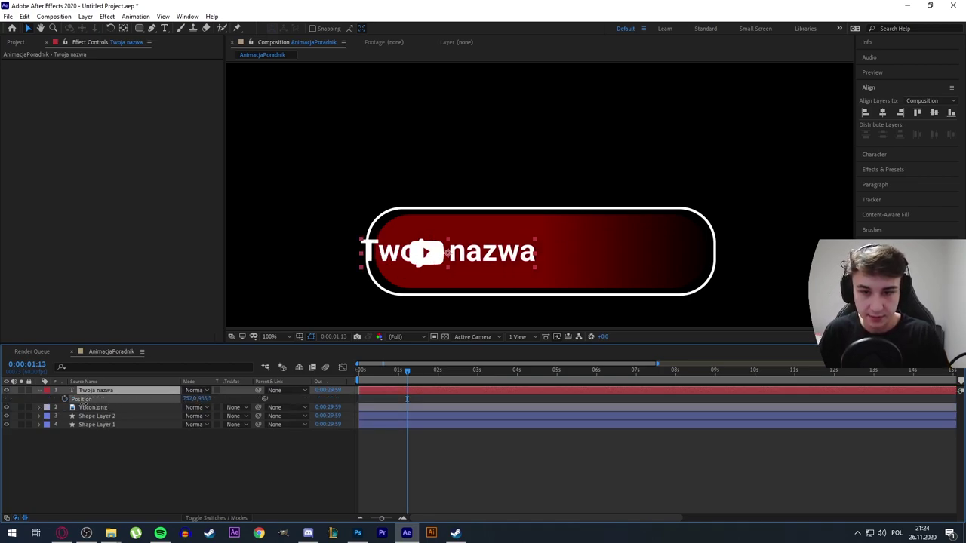
click(329, 156)
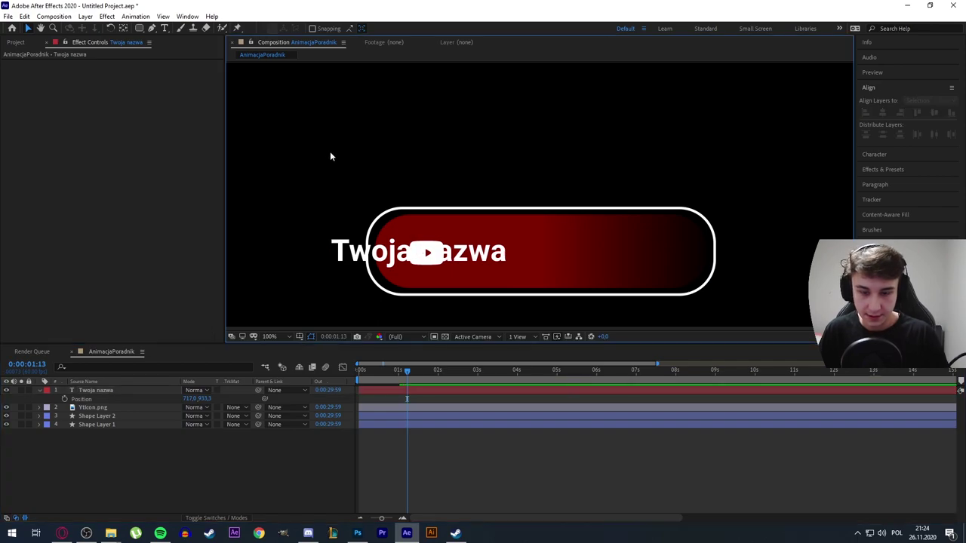
click(141, 28)
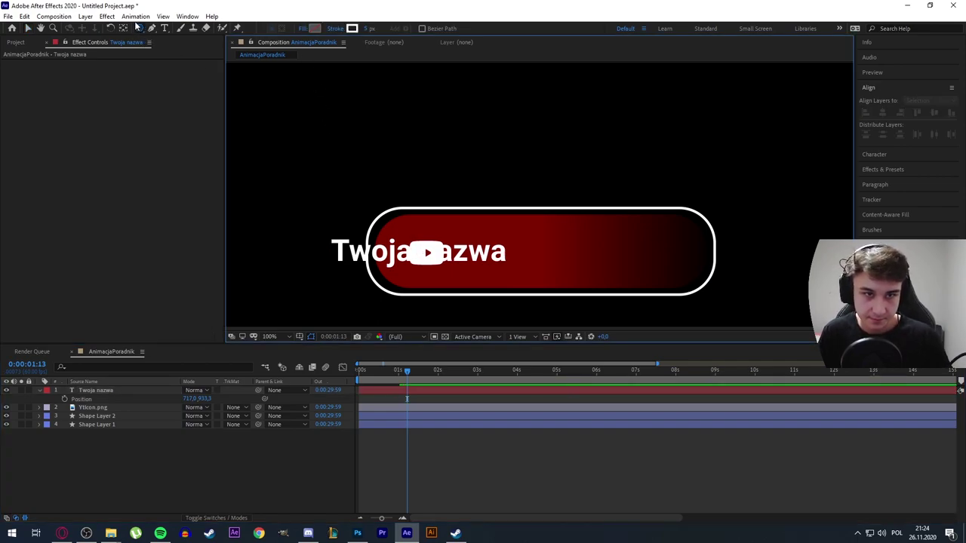
Step: Draw a rectangle with Stroke set to None and a solid grey Fill
key(q)
key(q)
key(q)
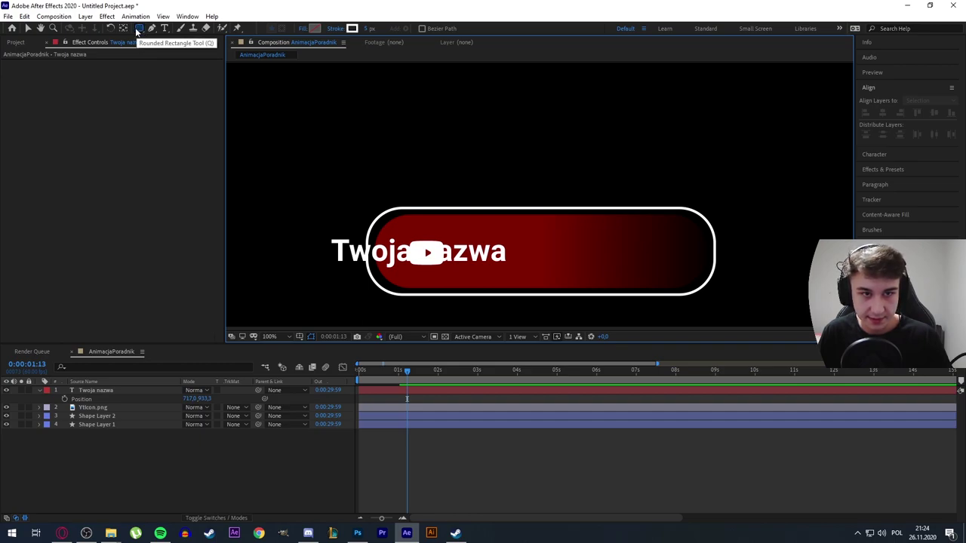
key(q)
key(q)
key(q)
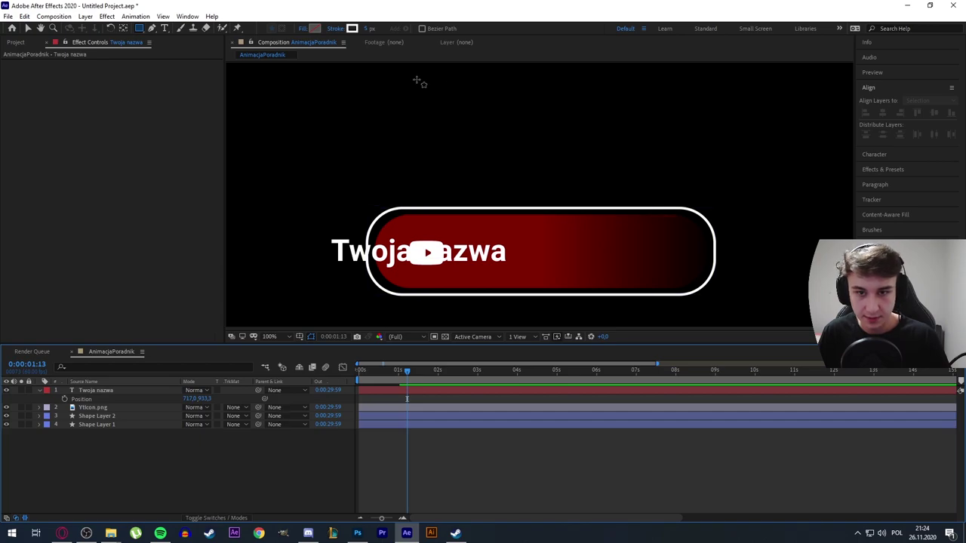
drag(417, 79, 612, 274)
drag(666, 185, 695, 201)
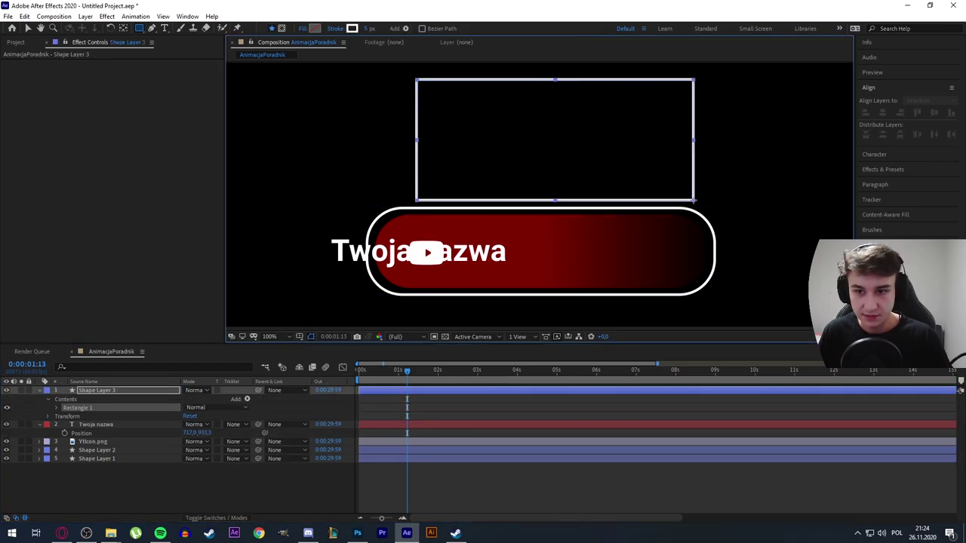
click(335, 28)
click(639, 220)
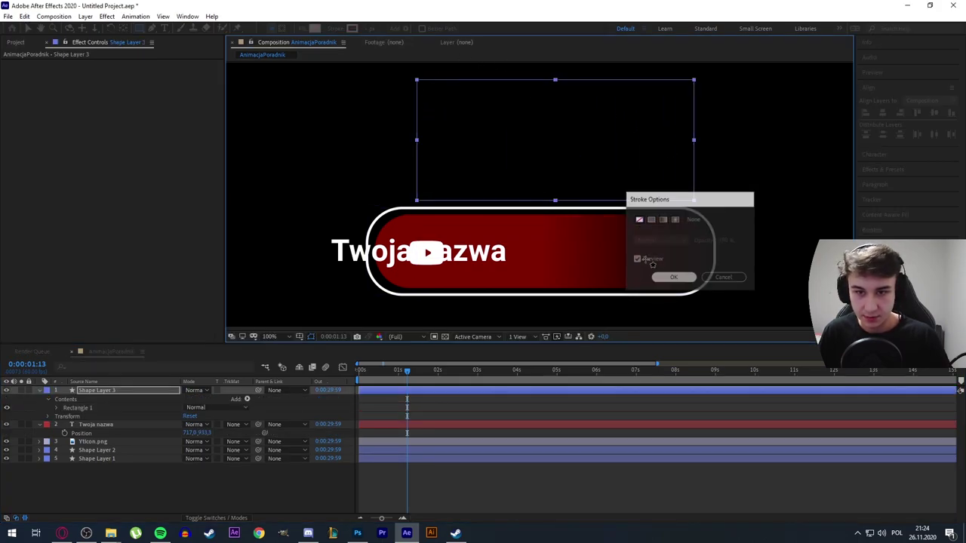
click(673, 277)
click(299, 28)
click(652, 220)
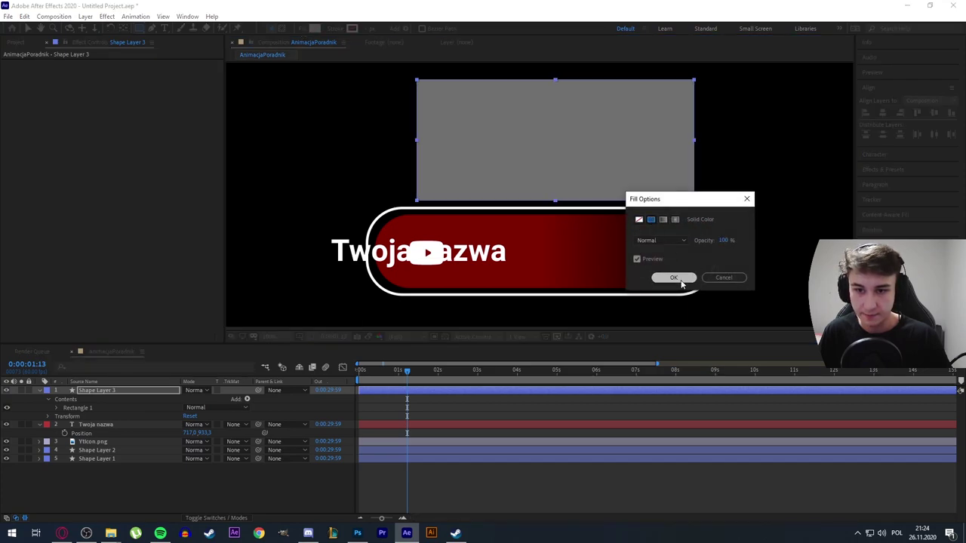
click(673, 277)
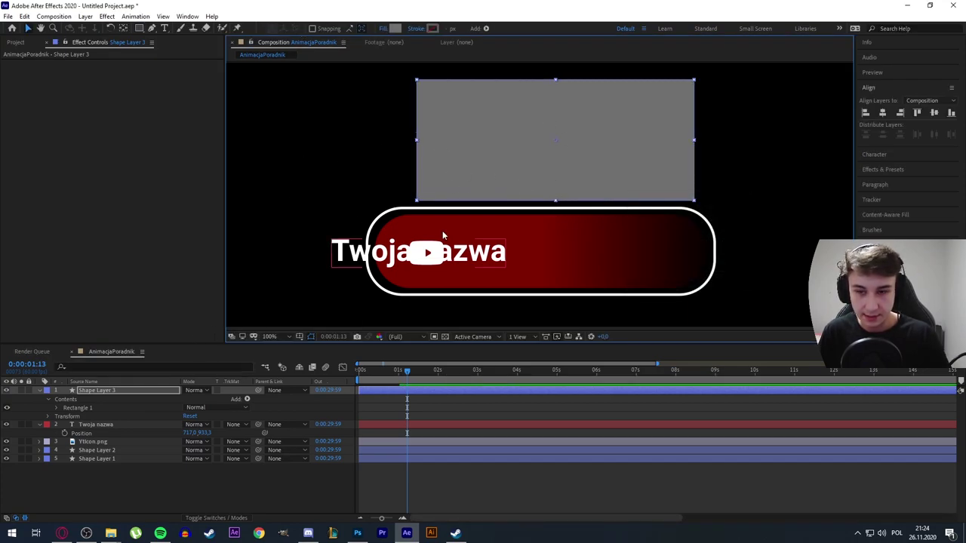
Step: Place the rectangle over the text and set Twoja nazwa's Track Matte to Alpha Inverted
drag(500, 160, 347, 266)
click(41, 390)
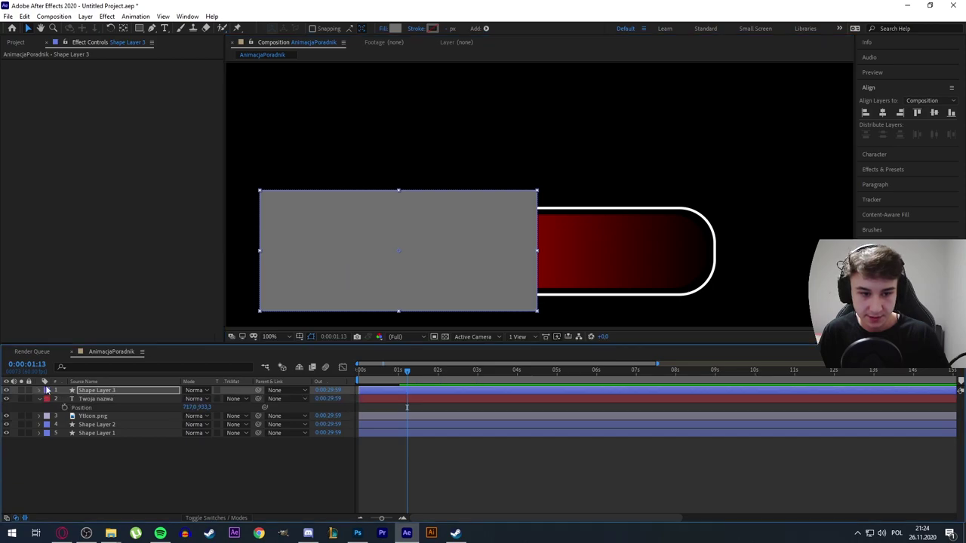
click(40, 399)
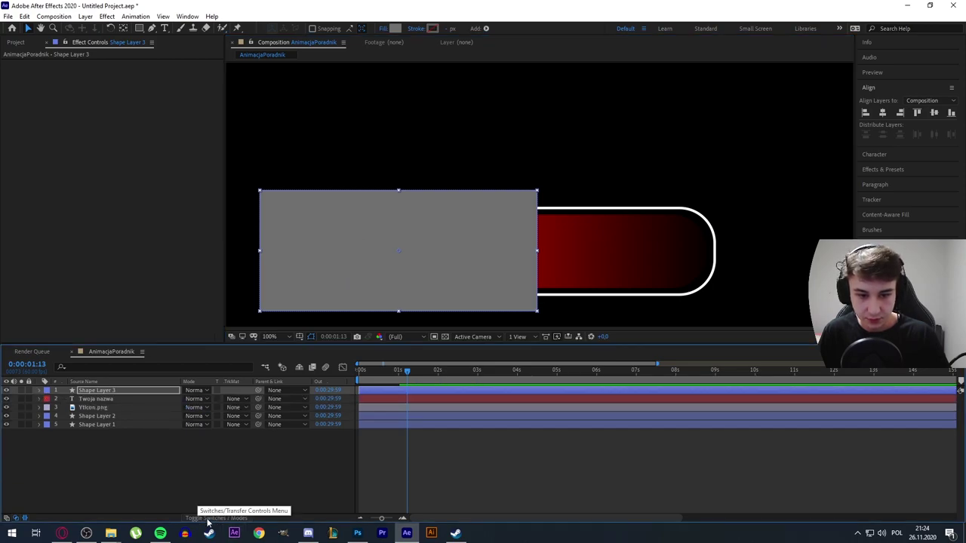
click(217, 519)
key(ctrl+a)
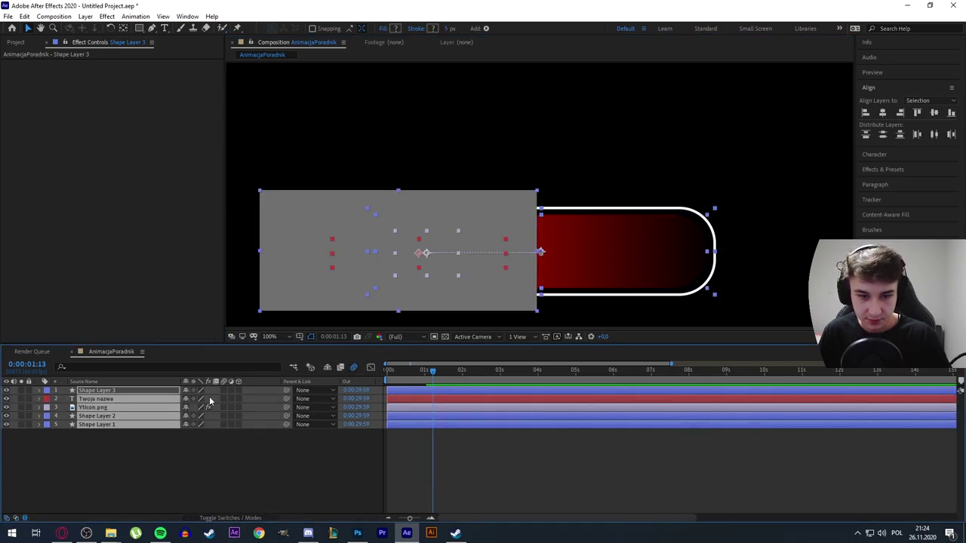
key(F4)
click(243, 400)
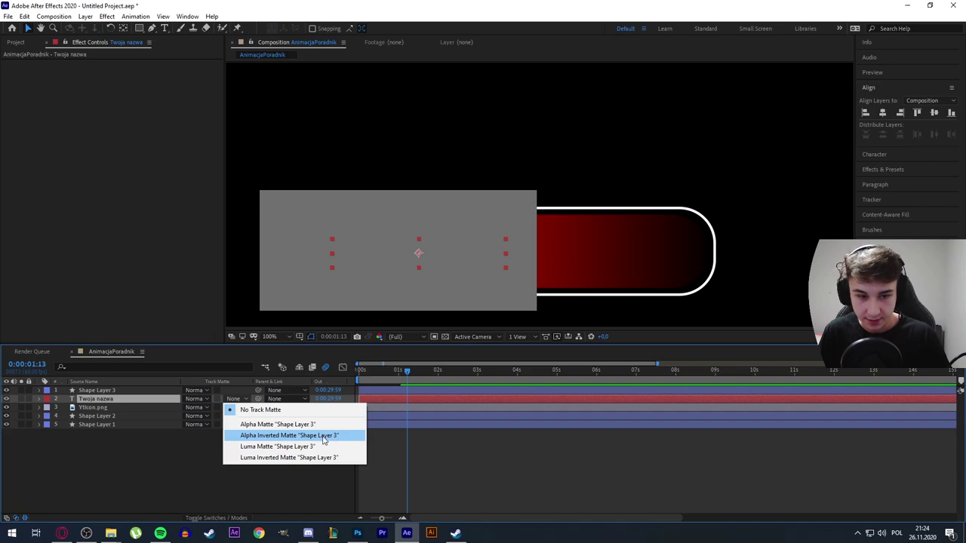
click(325, 436)
drag(407, 370, 401, 376)
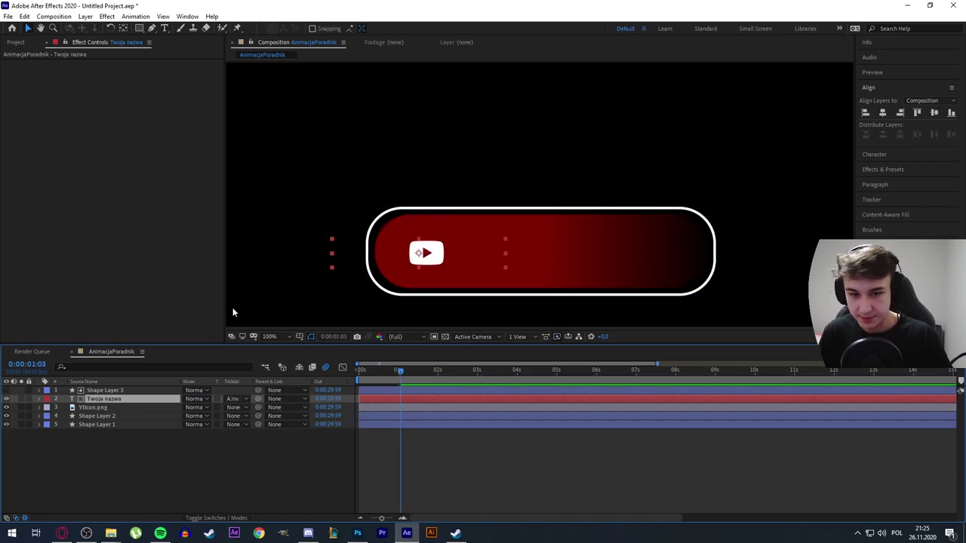
Step: Start keyframing Twoja nazwa's Position and reposition the matte rectangle beside the icon
mouse_move(401, 376)
mouse_down()
mouse_move(358, 380)
mouse_move(408, 378)
mouse_move(400, 384)
mouse_up()
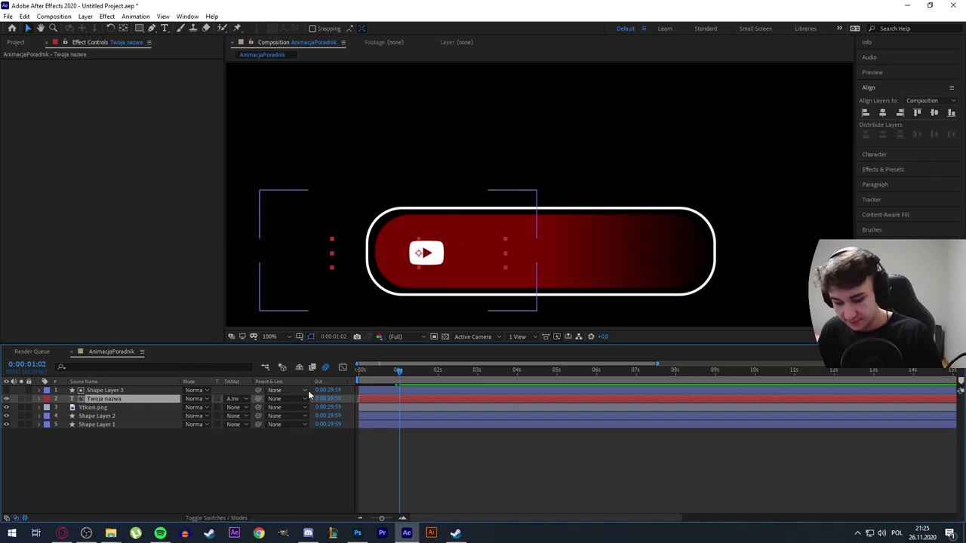
key(p)
click(63, 408)
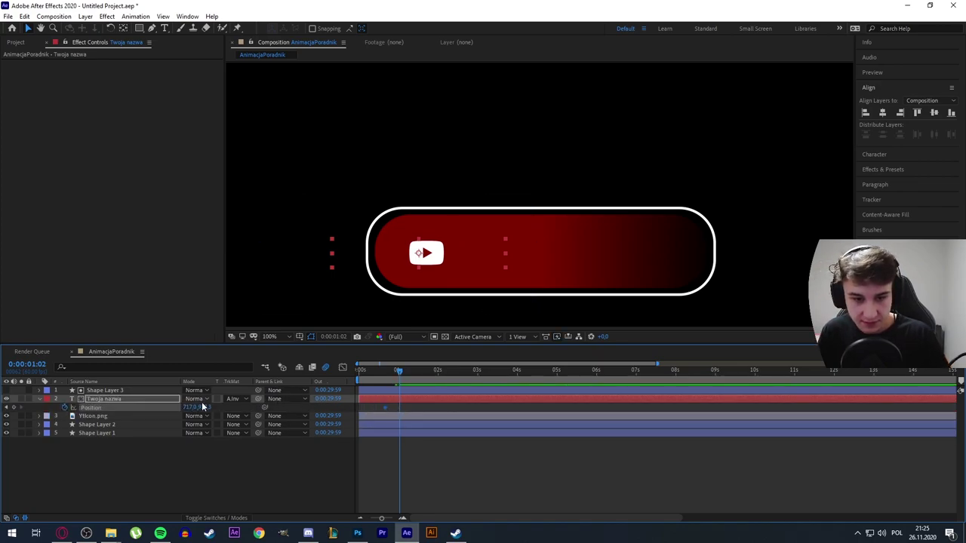
drag(195, 408, 326, 410)
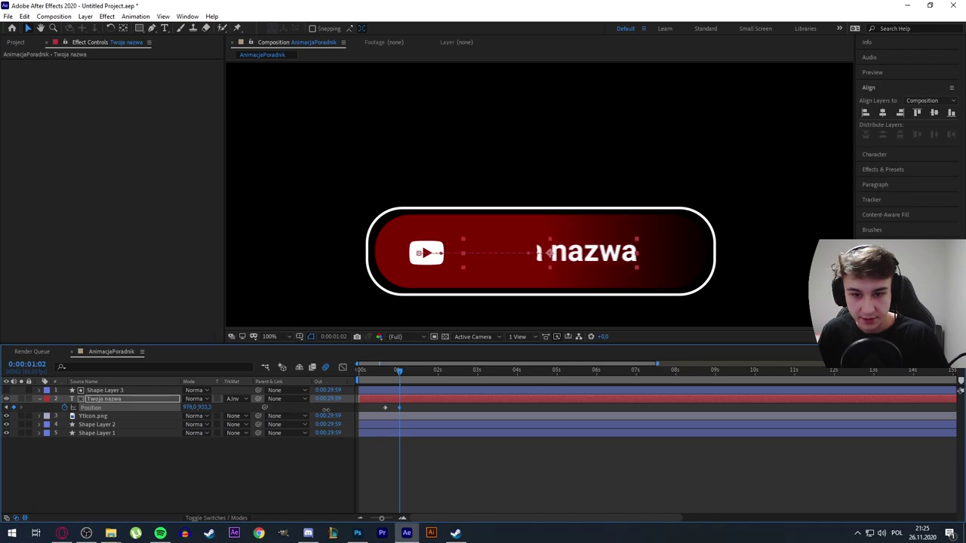
click(181, 390)
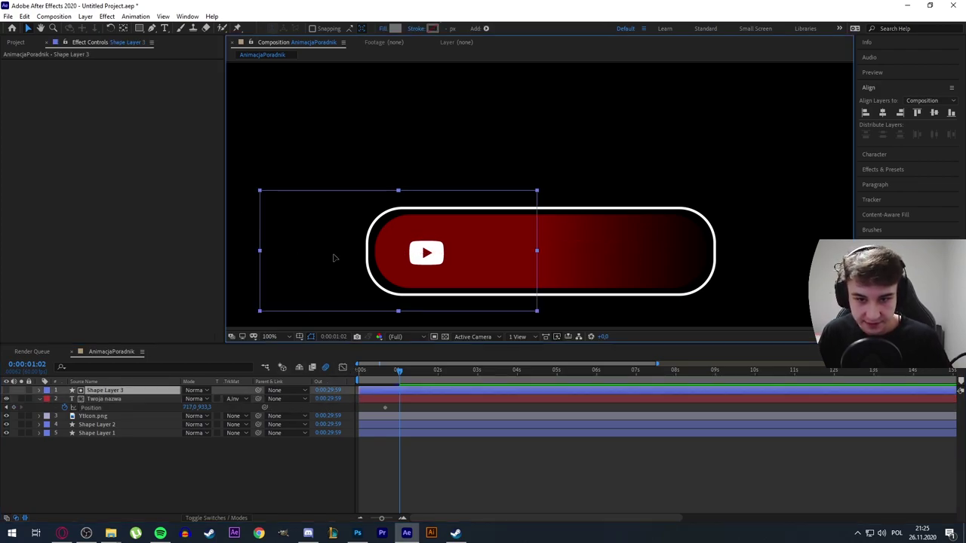
drag(335, 258, 258, 263)
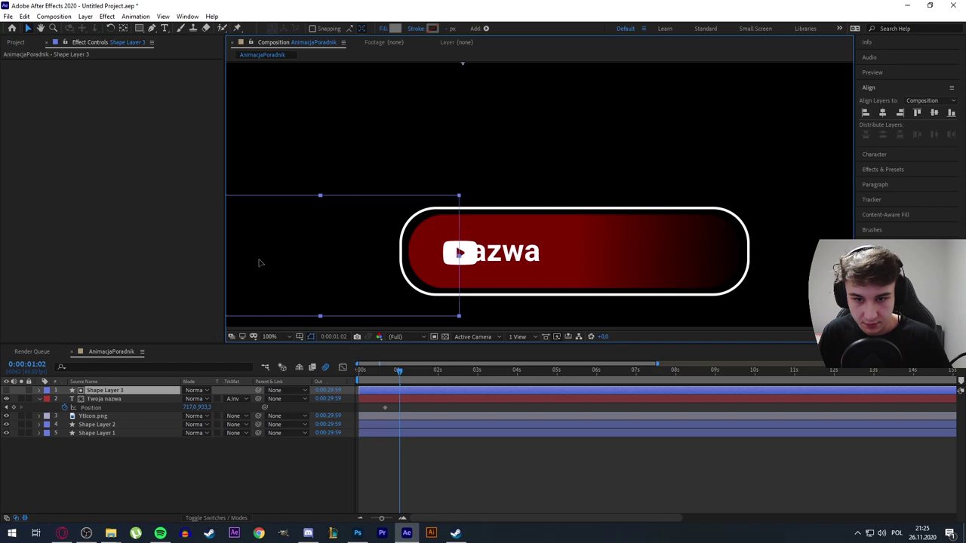
drag(259, 263, 278, 257)
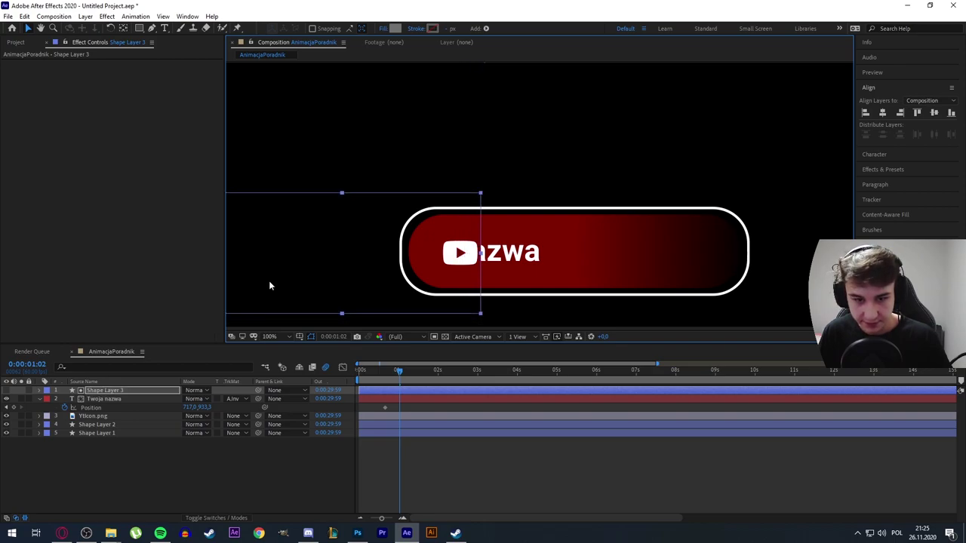
Step: Keyframe the text hidden behind the matte, then inside the pill at about 1 s, with Easy Ease
click(113, 400)
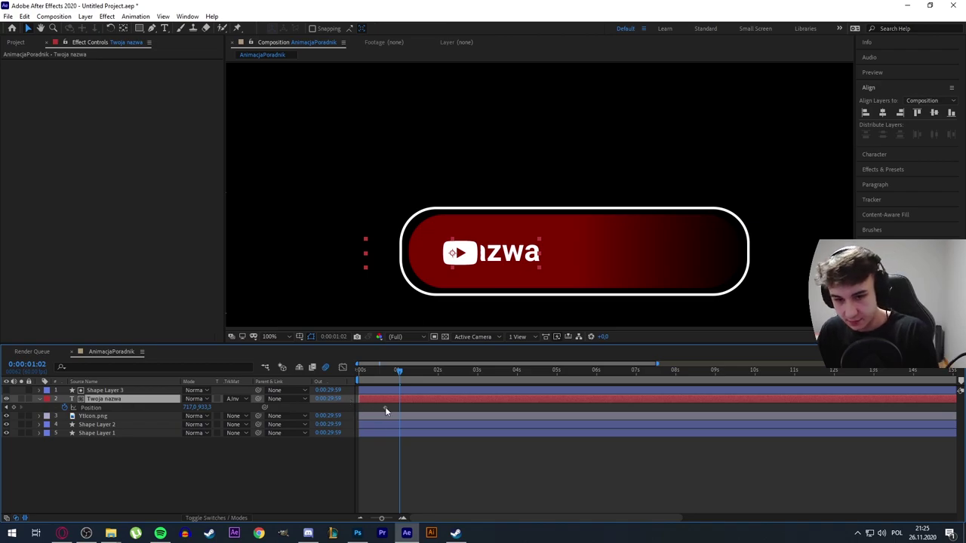
drag(385, 408, 399, 408)
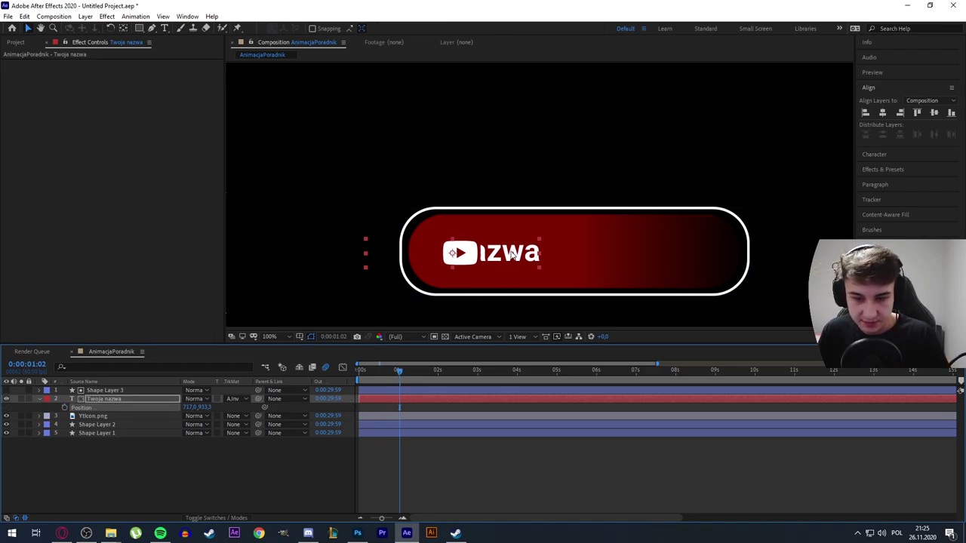
mouse_move(195, 408)
mouse_down()
mouse_move(117, 415)
mouse_move(126, 414)
mouse_up()
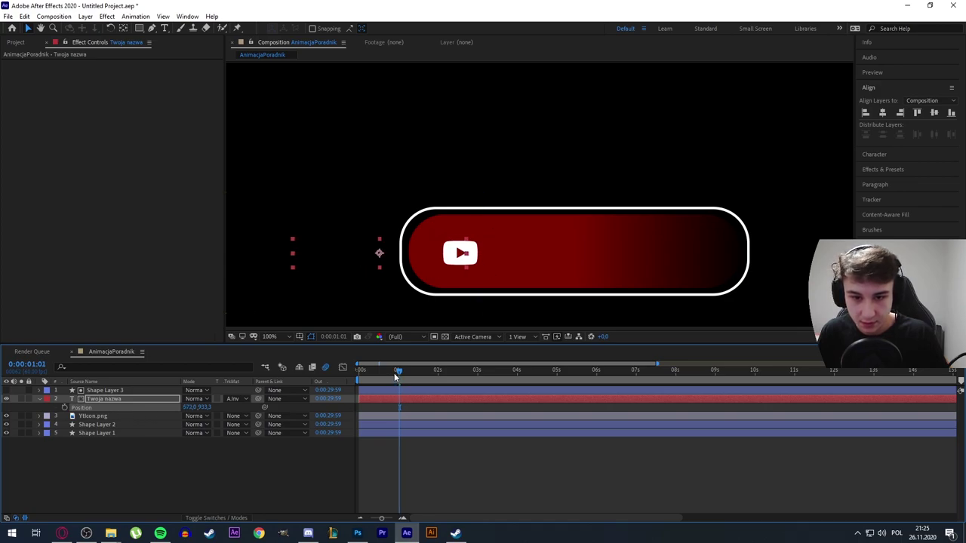
click(388, 373)
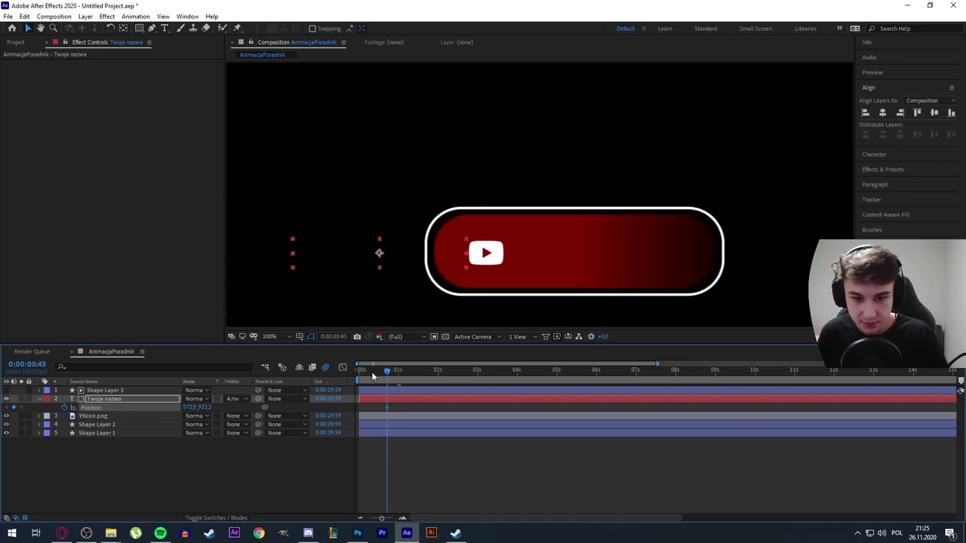
drag(386, 373, 434, 381)
drag(188, 406, 514, 406)
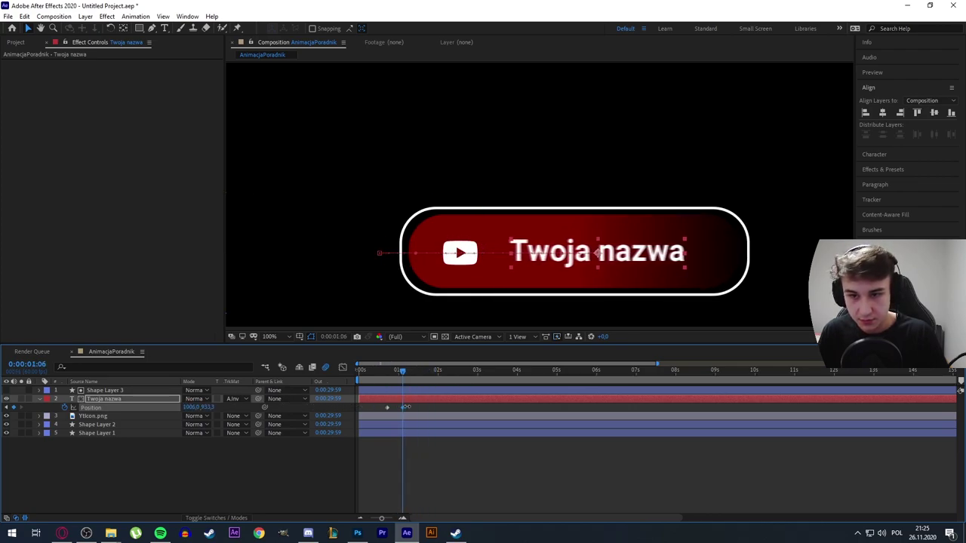
key(F9)
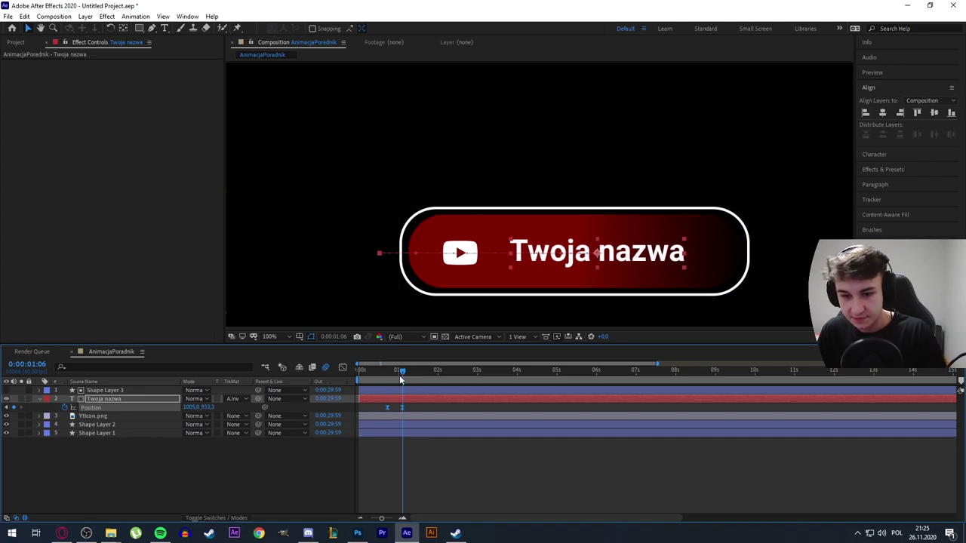
drag(400, 375, 361, 371)
key(space)
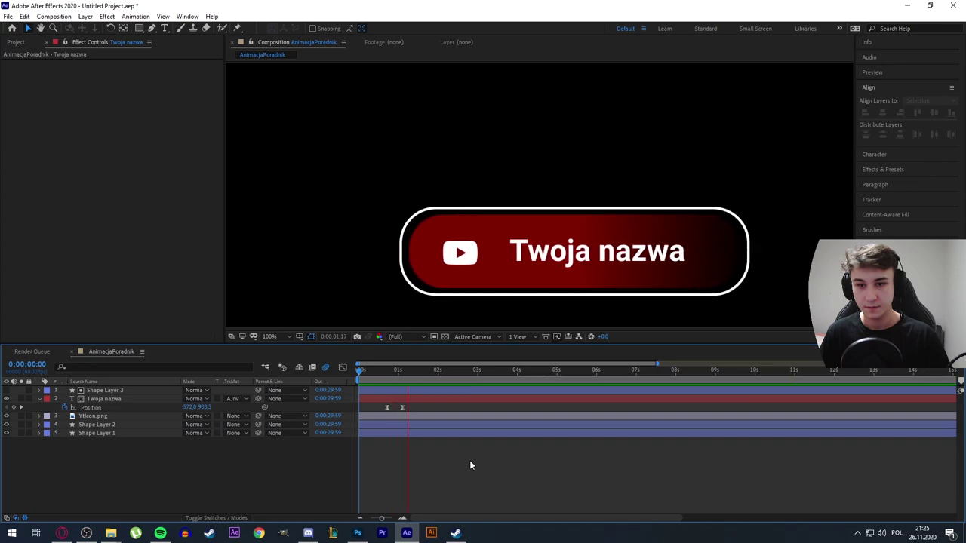
Step: Drag Twoja nazwa's second Position keyframe later and preview the slower slide
key(space)
drag(402, 407, 414, 407)
key(Home)
key(space)
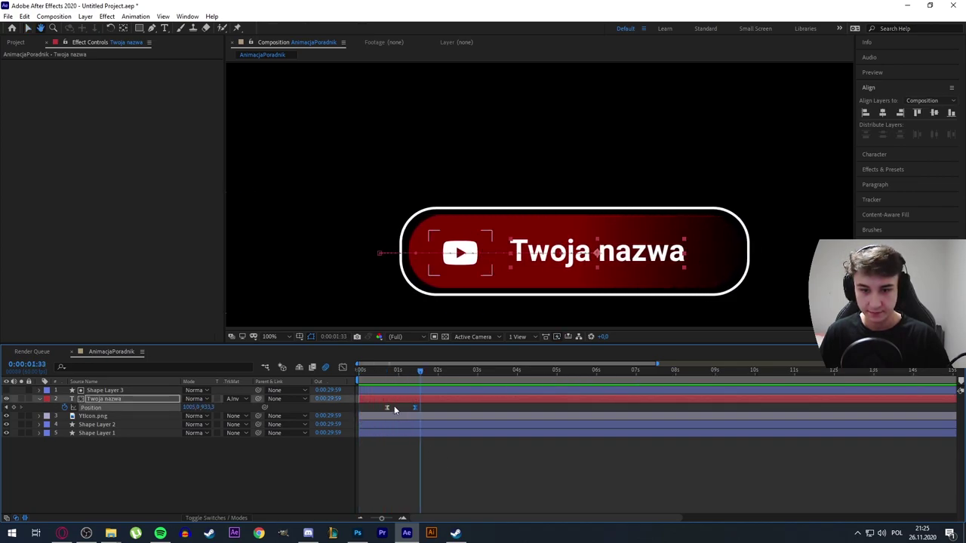
click(423, 370)
key(Home)
key(space)
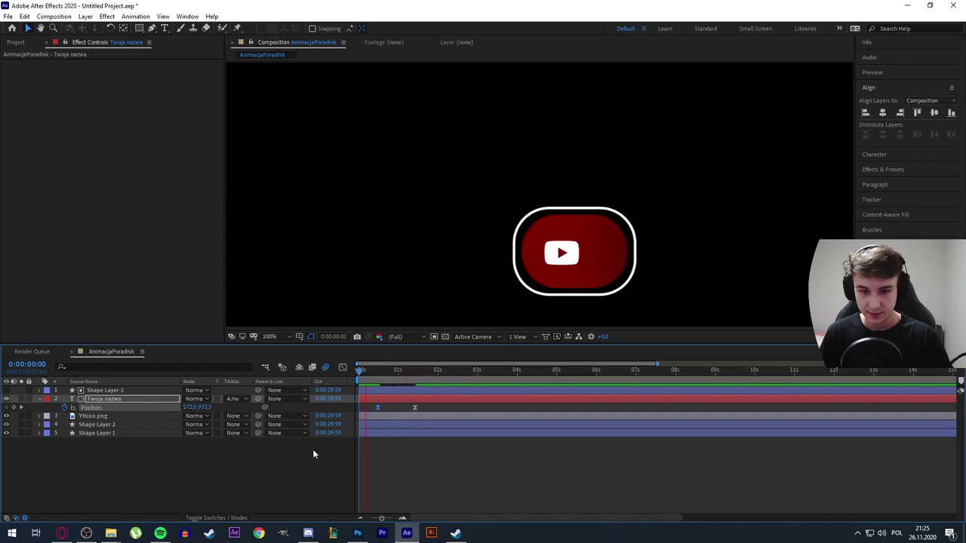
Step: Scrub and replay the text reveal, then select the YouTube button in the composition
drag(400, 382, 405, 382)
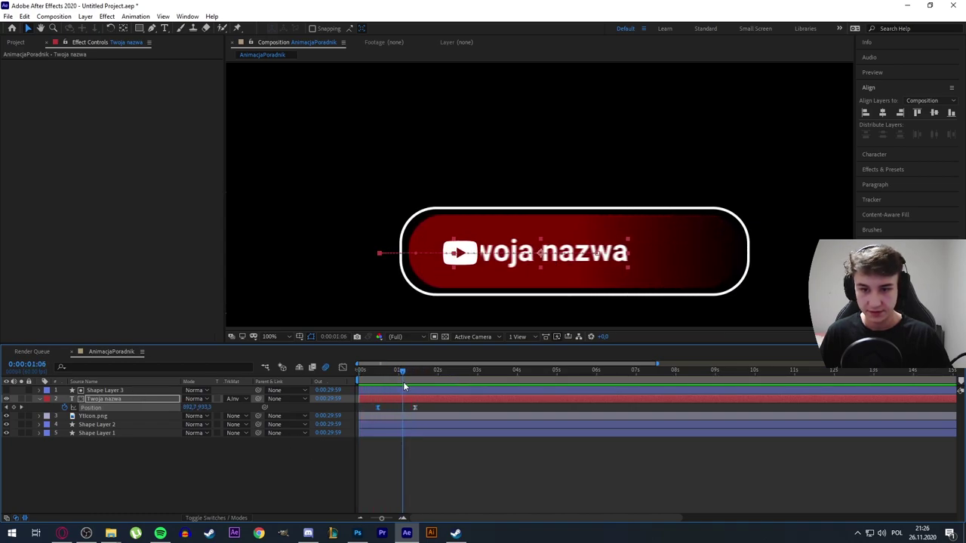
key(Home)
key(space)
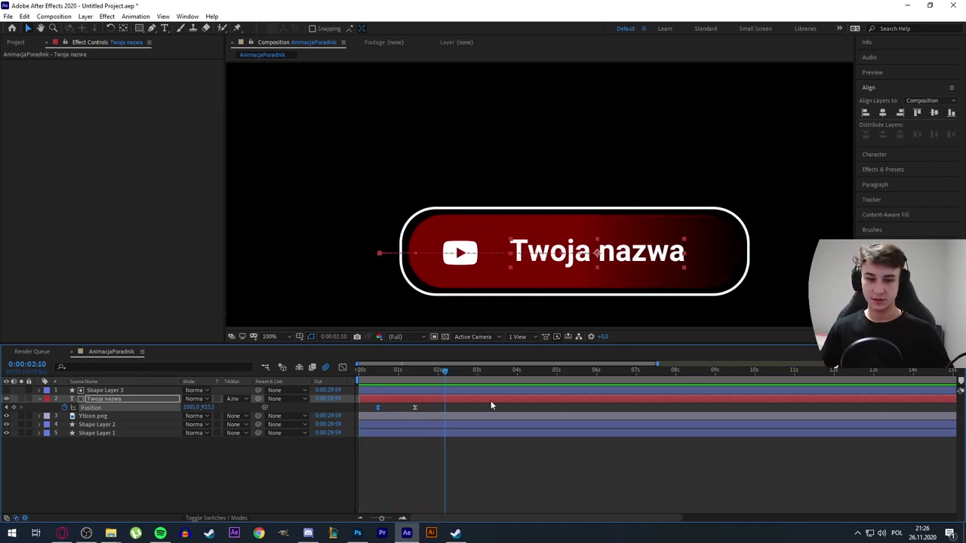
key(space)
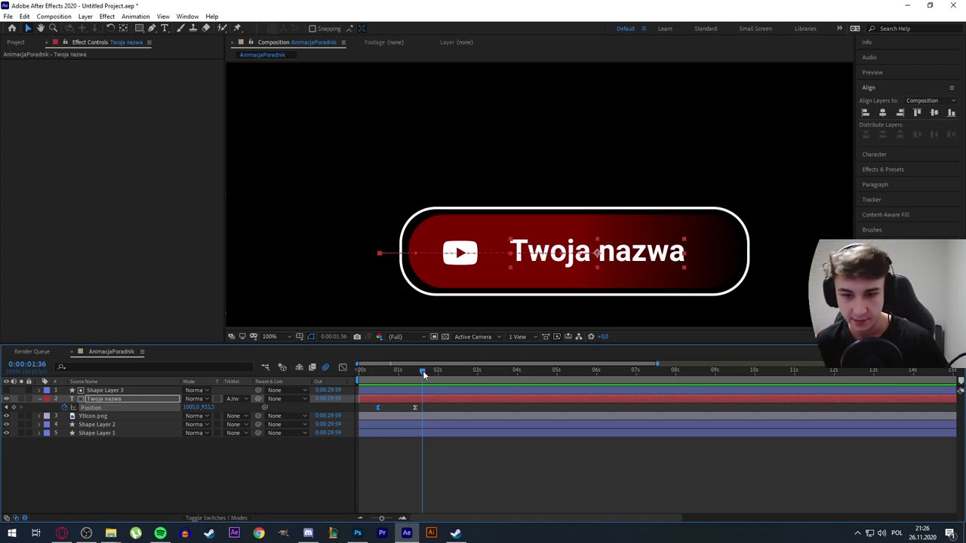
key(space)
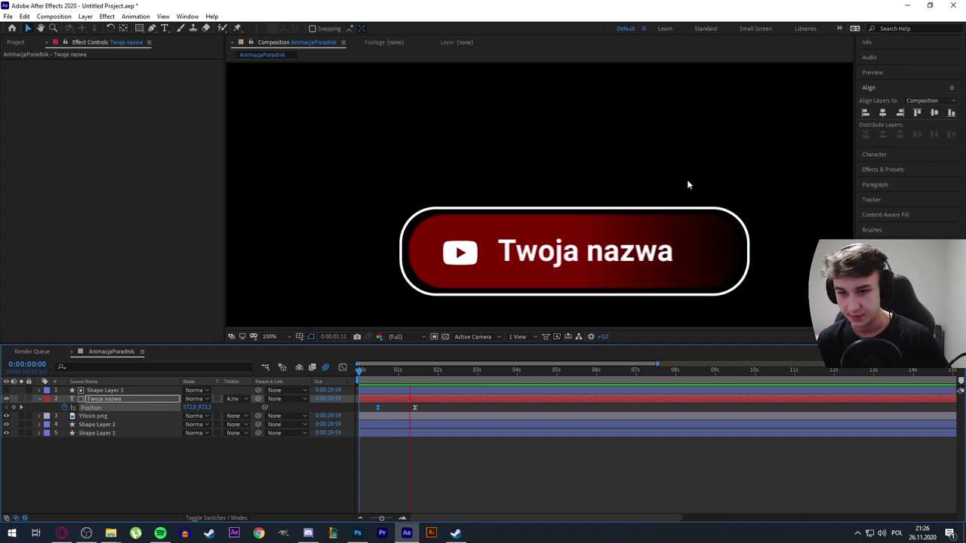
key(space)
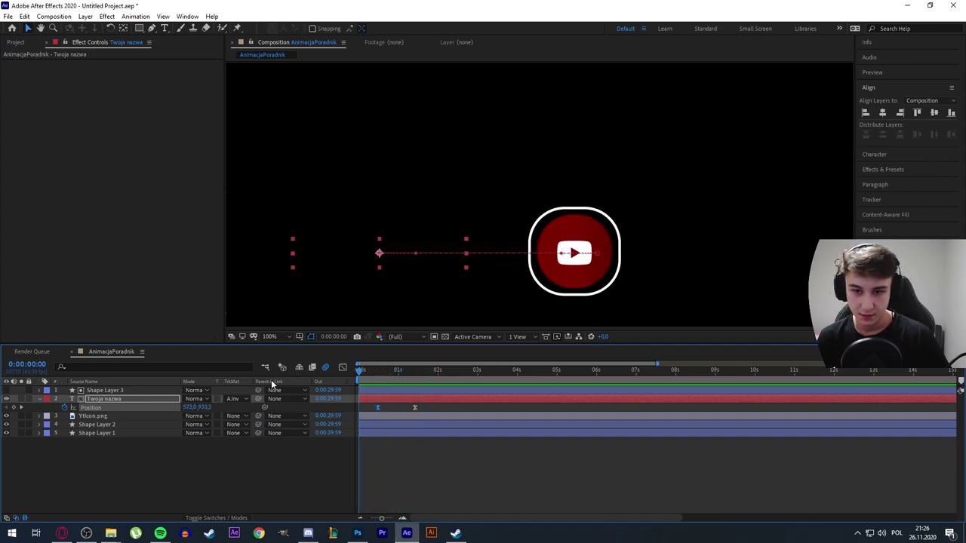
click(81, 472)
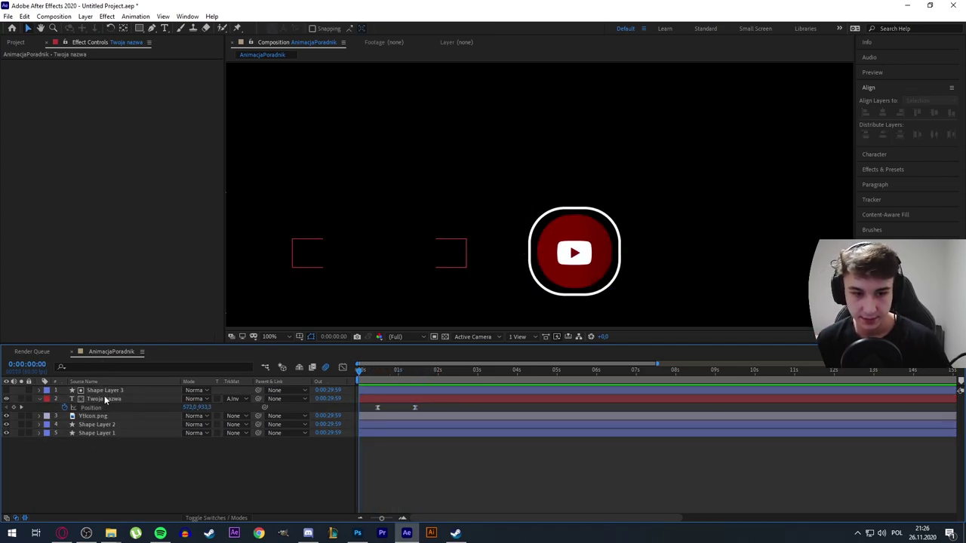
click(558, 260)
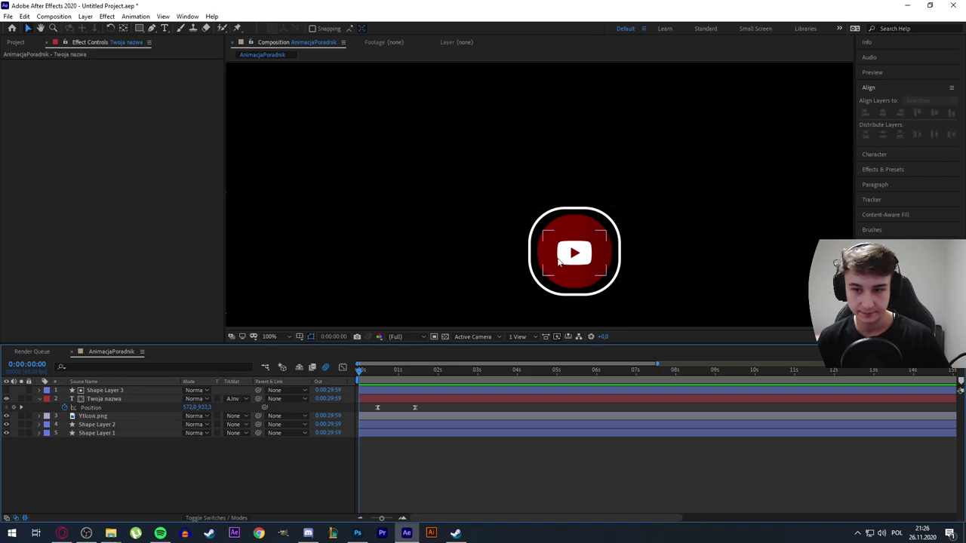
Step: Duplicate the YtIcon.png layer, move the copy to the bottom, and delete its Position keyframes
click(88, 416)
key(ctrl+d)
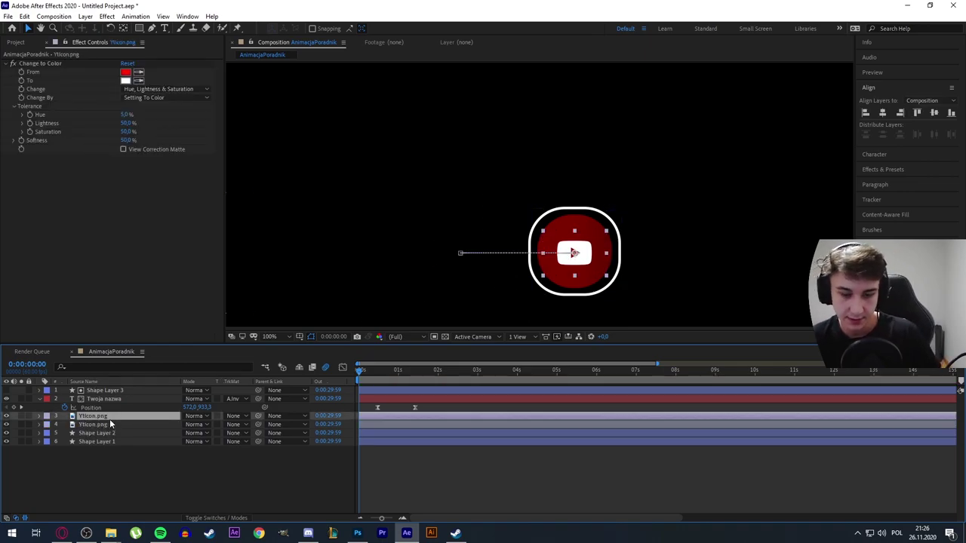
drag(109, 424, 109, 445)
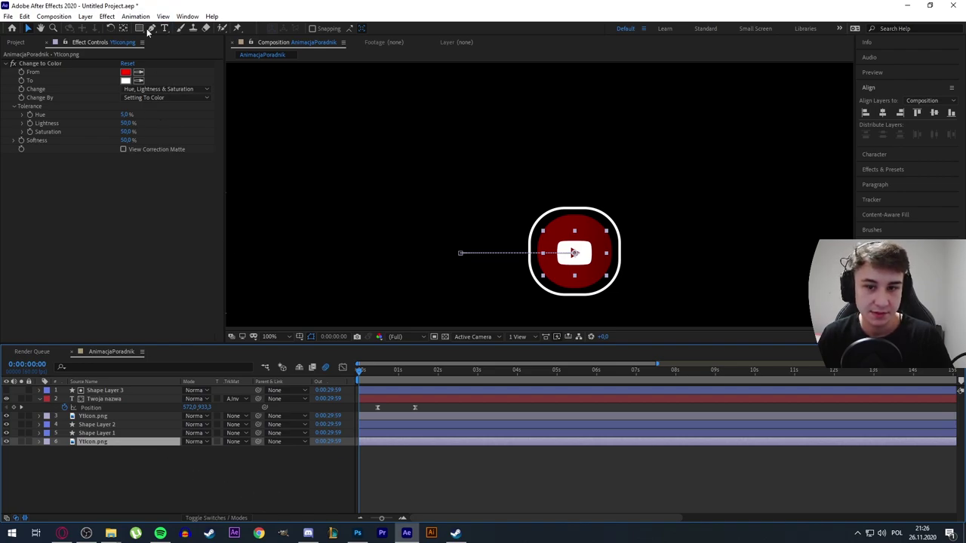
key(p)
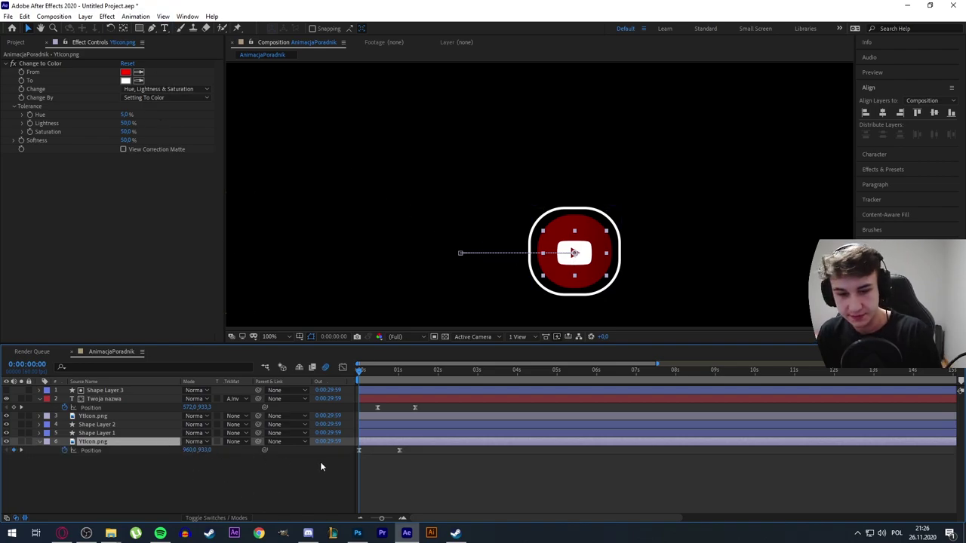
click(413, 453)
drag(411, 450, 318, 462)
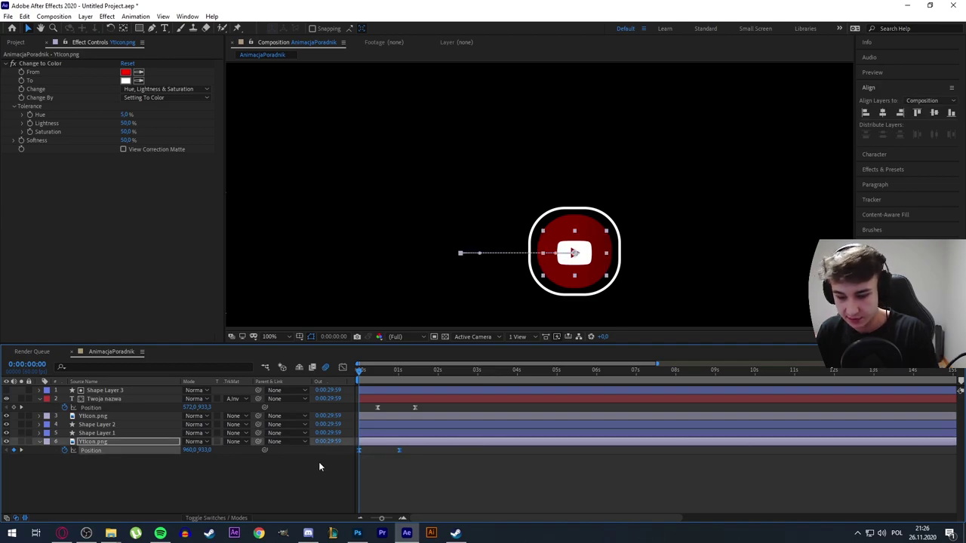
key(Delete)
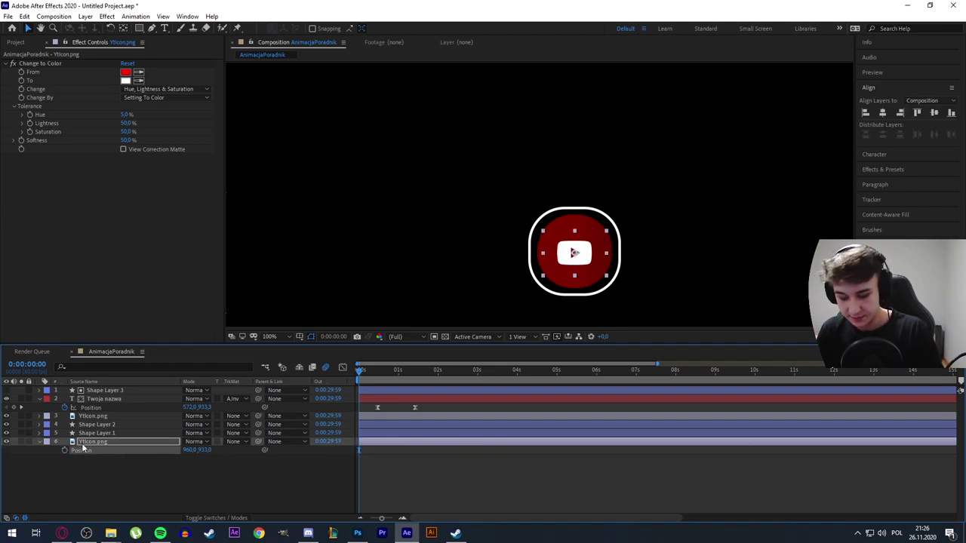
key(p)
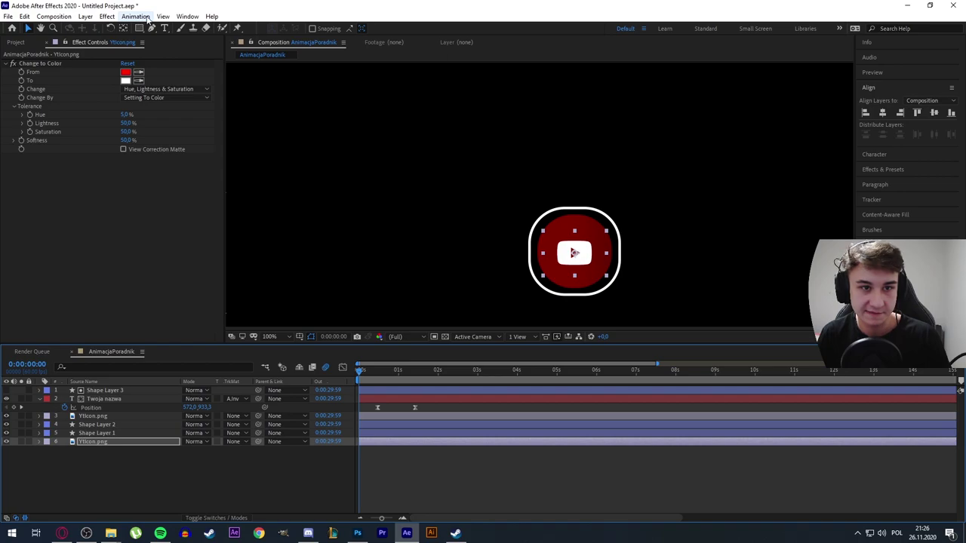
Step: Apply CC Particle World to the icon copy and scale the copy up to about 32%
click(187, 15)
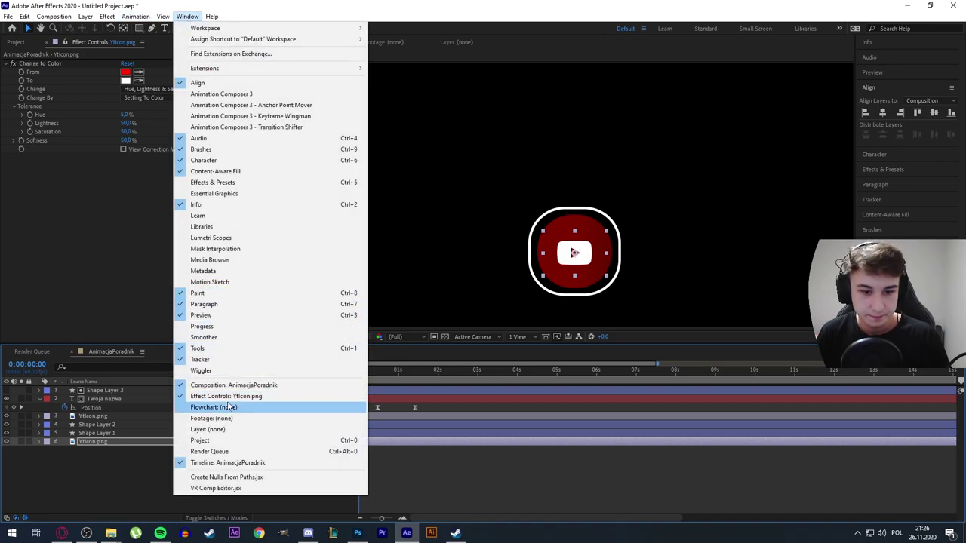
mouse_move(157, 20)
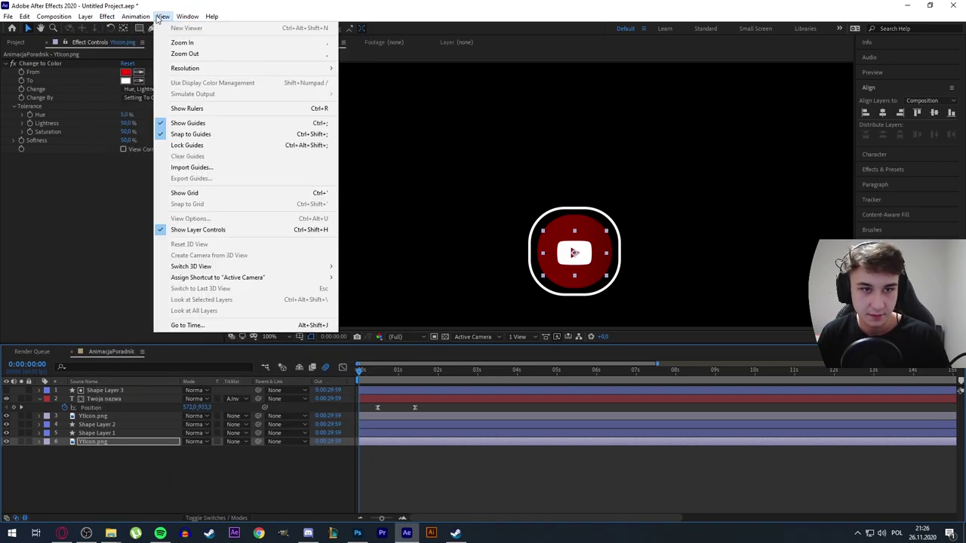
mouse_move(106, 16)
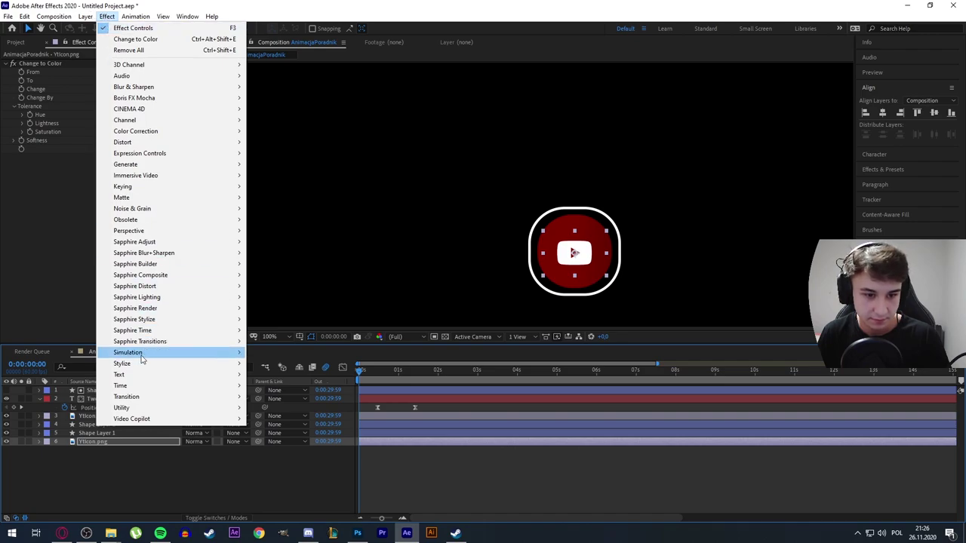
mouse_move(141, 355)
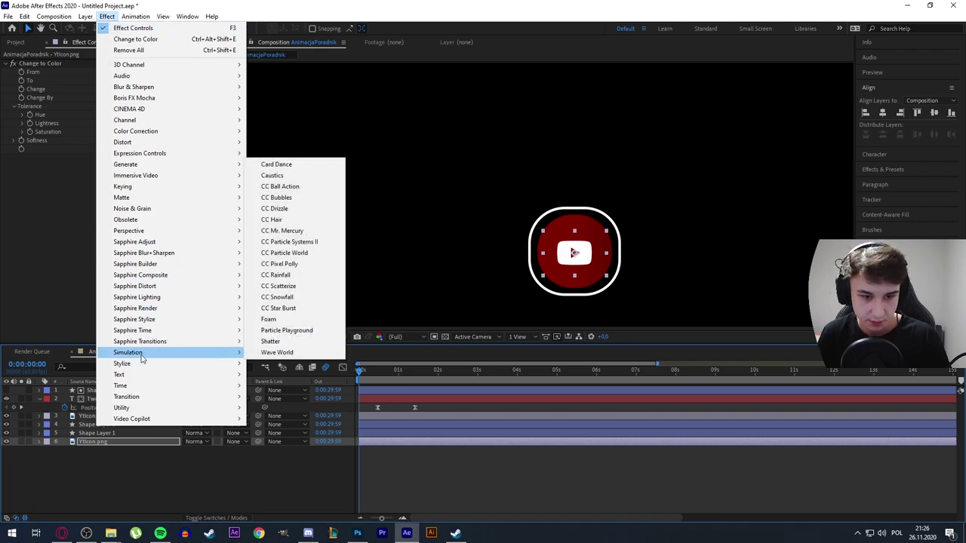
click(294, 259)
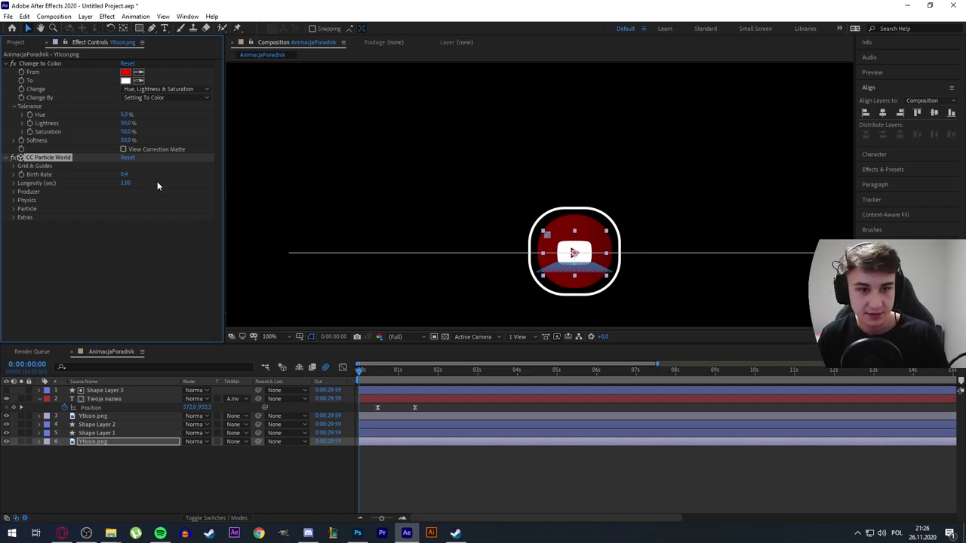
click(13, 192)
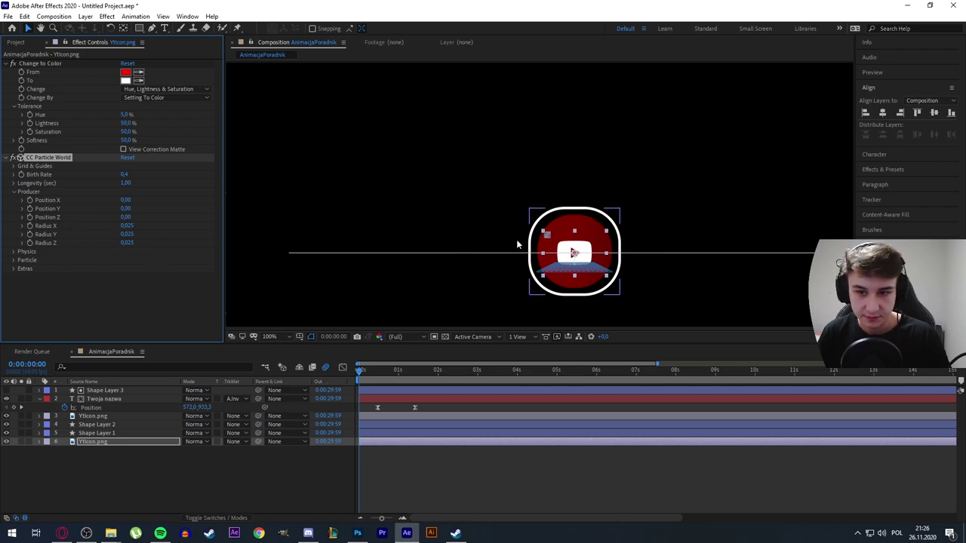
drag(189, 452, 212, 441)
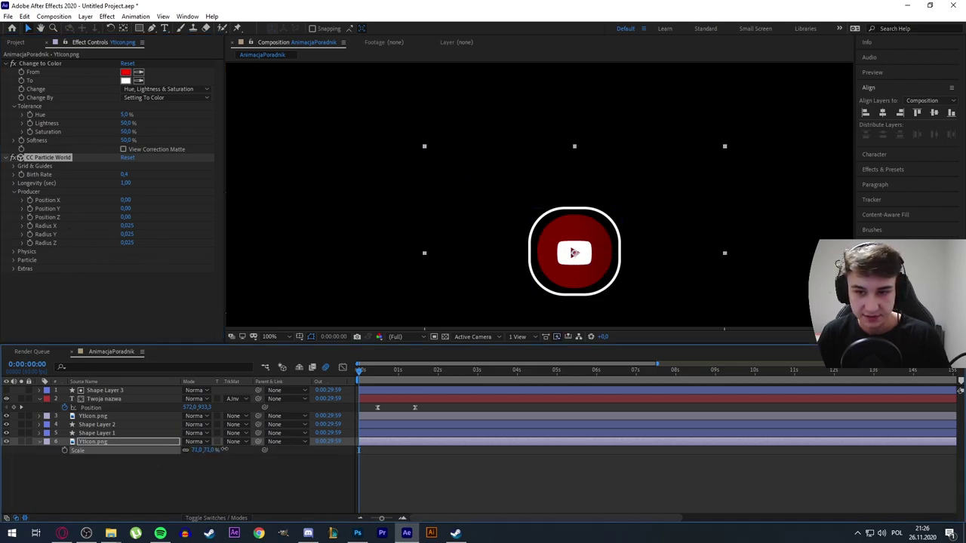
click(80, 459)
click(40, 441)
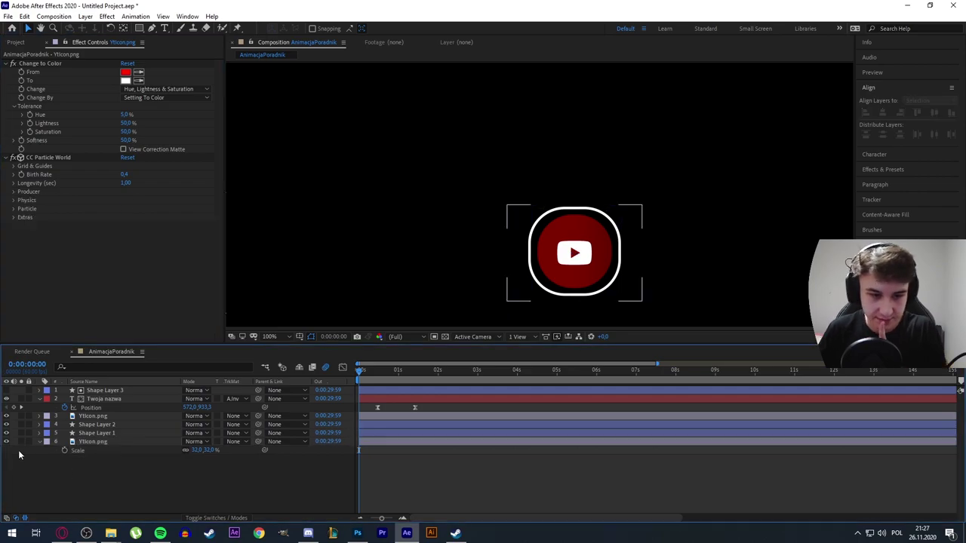
click(76, 443)
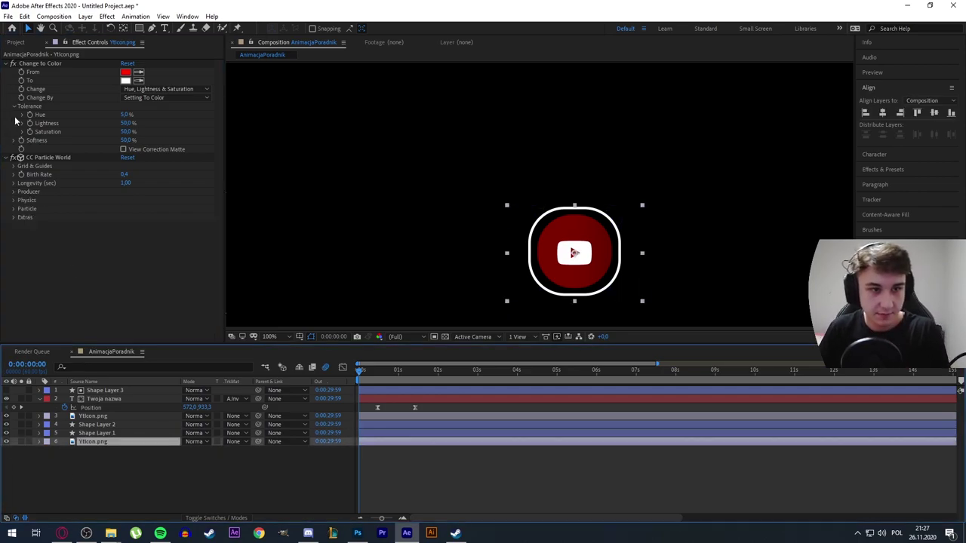
click(37, 156)
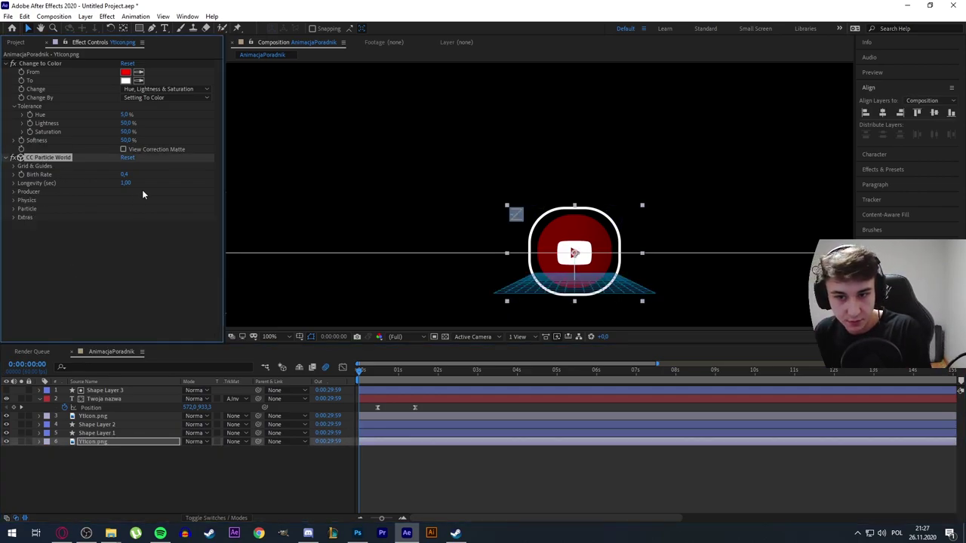
Step: Remove CC Particle World from the icon copy and add a new light-grey solid, Gray Solid 1
key(Delete)
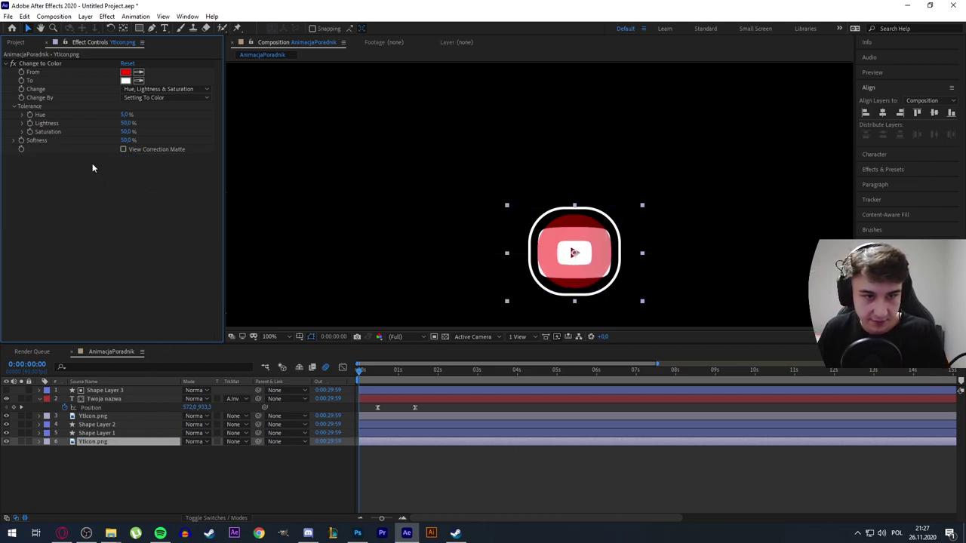
right_click(93, 463)
mouse_move(151, 351)
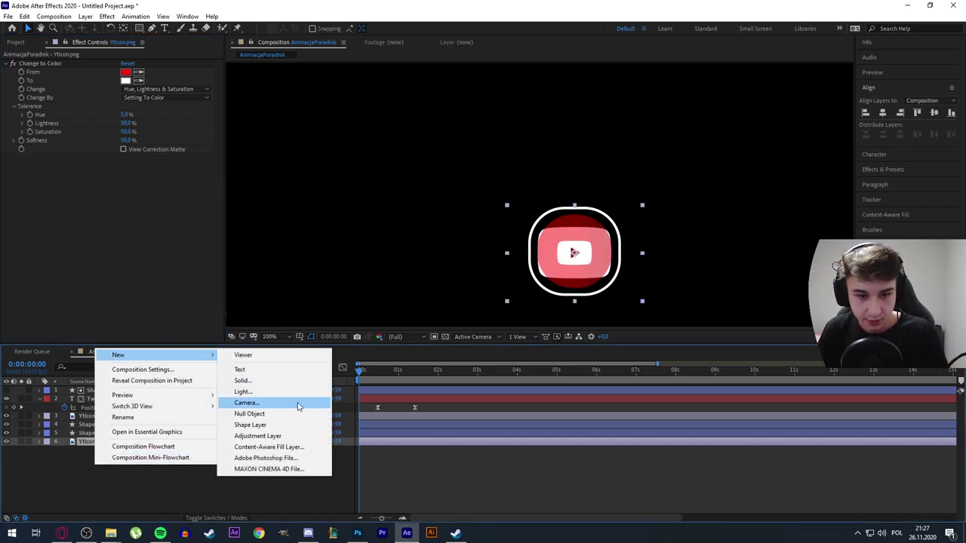
click(329, 382)
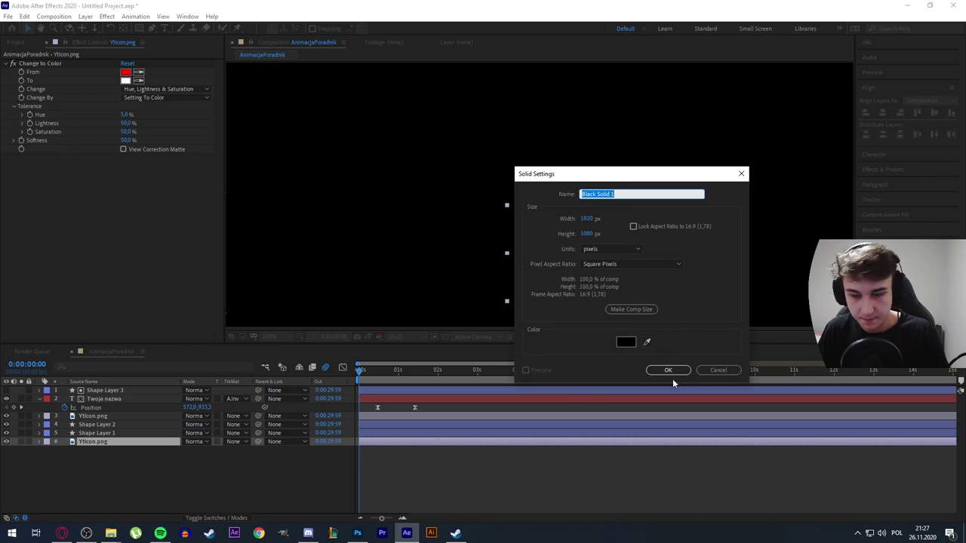
click(667, 372)
click(623, 341)
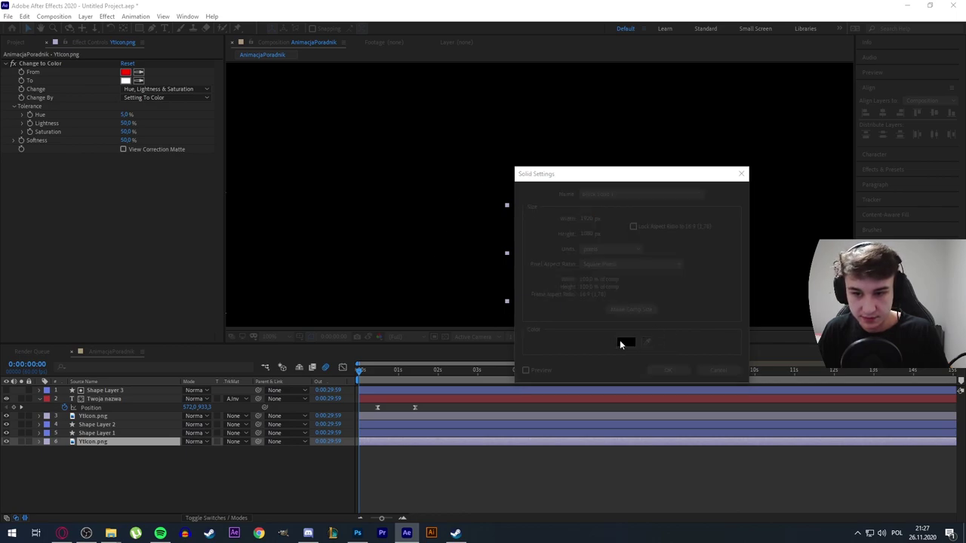
drag(757, 312, 654, 209)
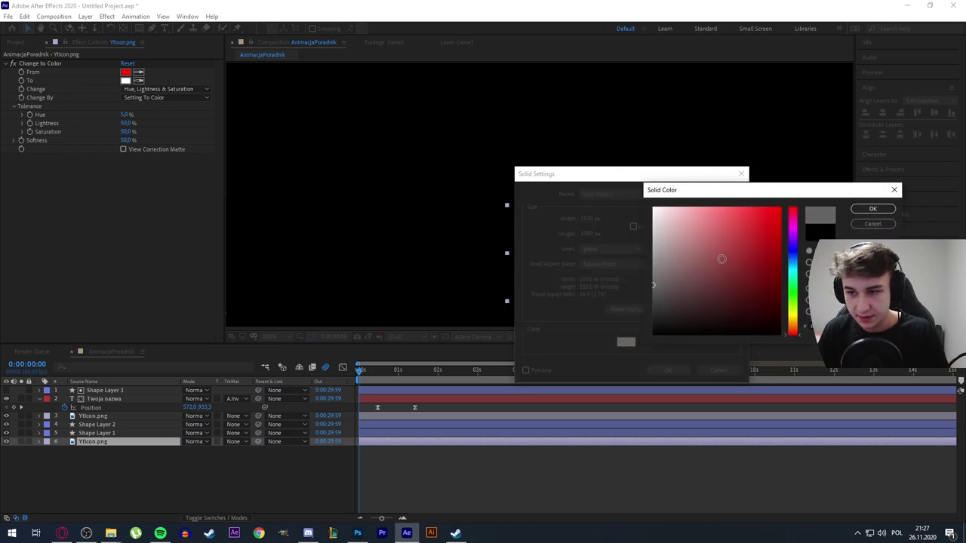
click(873, 209)
click(667, 370)
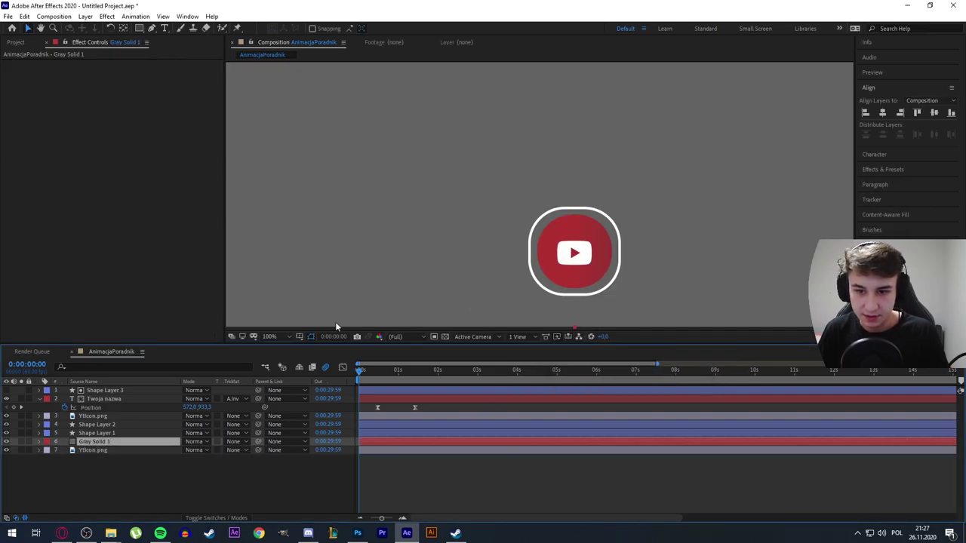
Step: Apply CC Particle World to Gray Solid 1, preview the emission, and set Birth Rate to 0.4
click(107, 16)
mouse_move(131, 353)
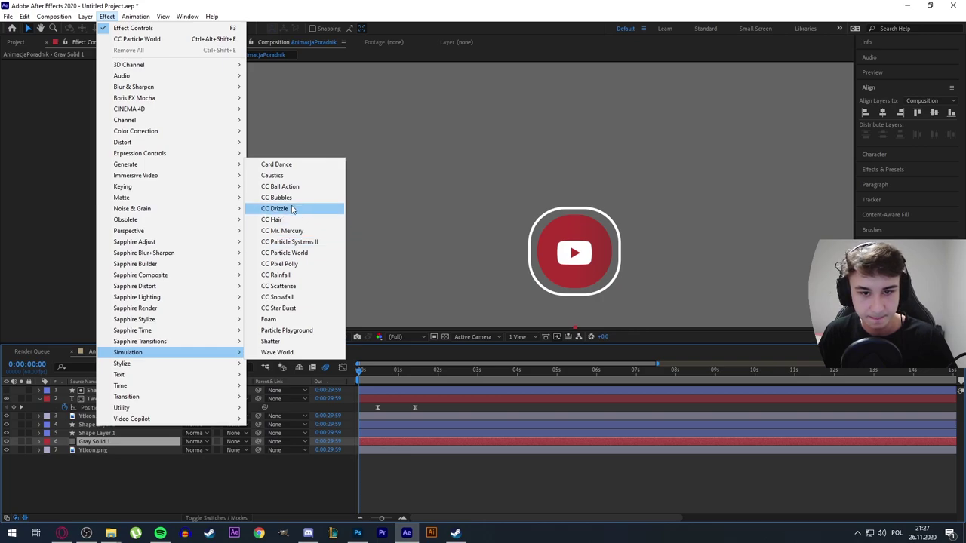
click(299, 254)
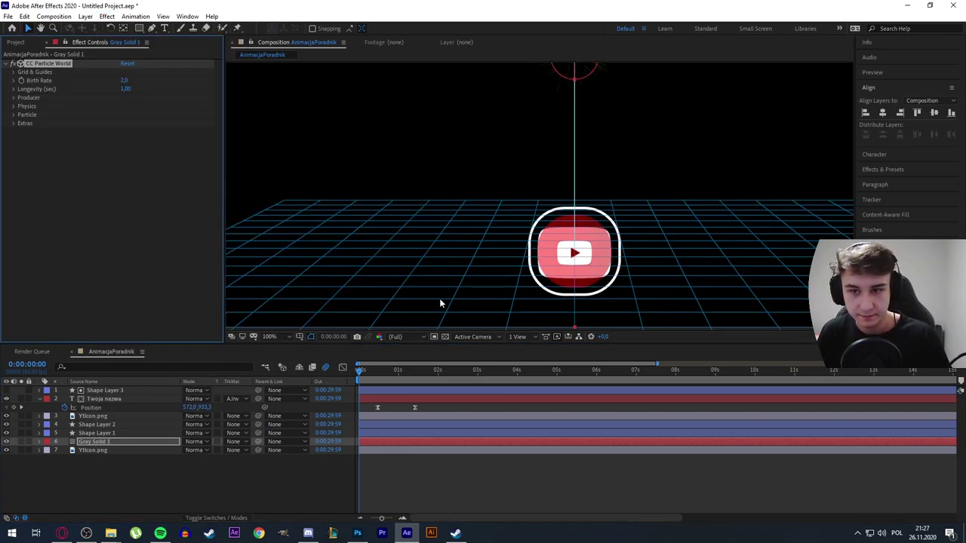
scroll(463, 288, down, 2)
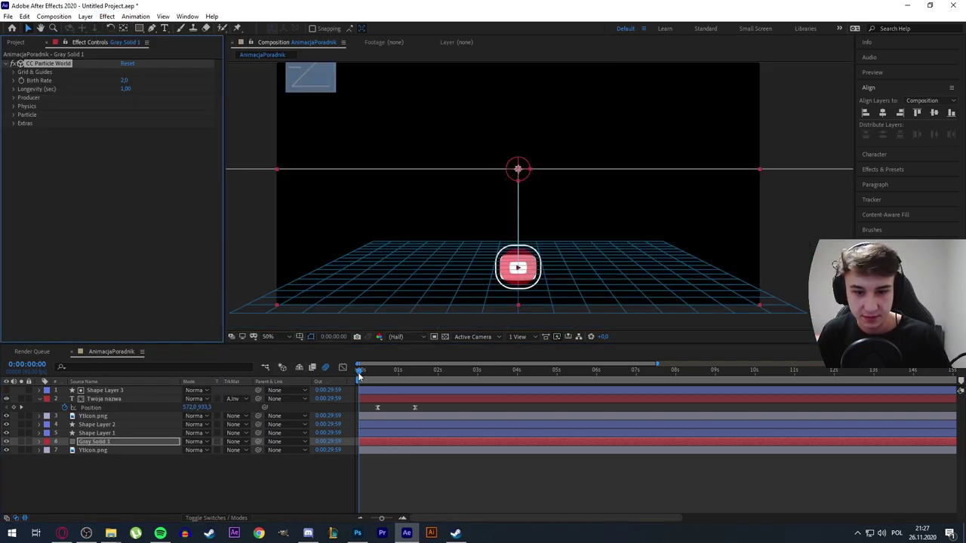
drag(359, 375, 379, 377)
click(125, 81)
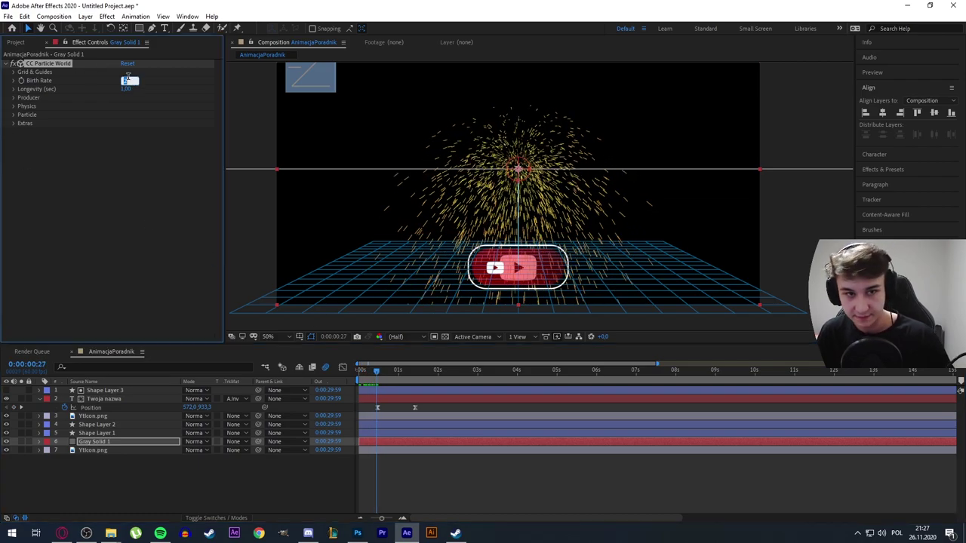
text(0.4)
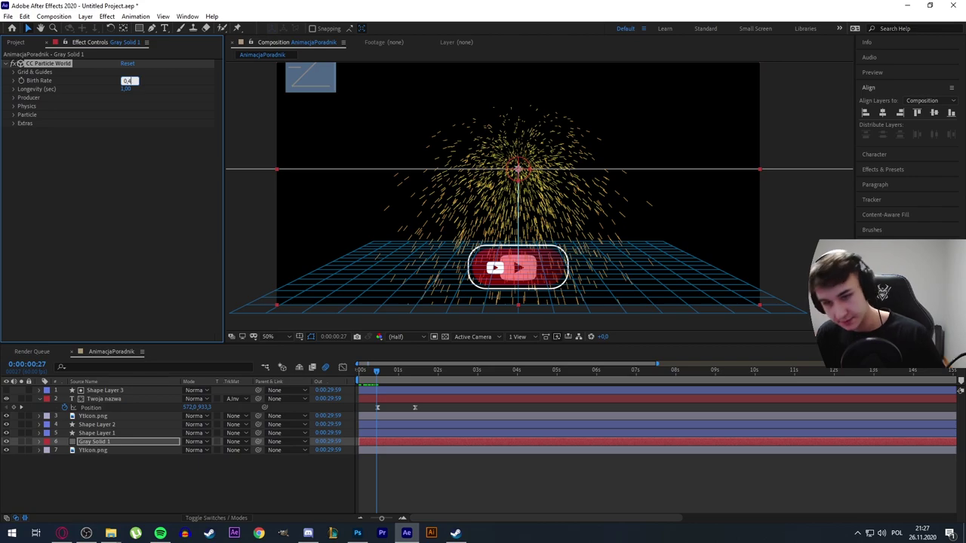
key(Return)
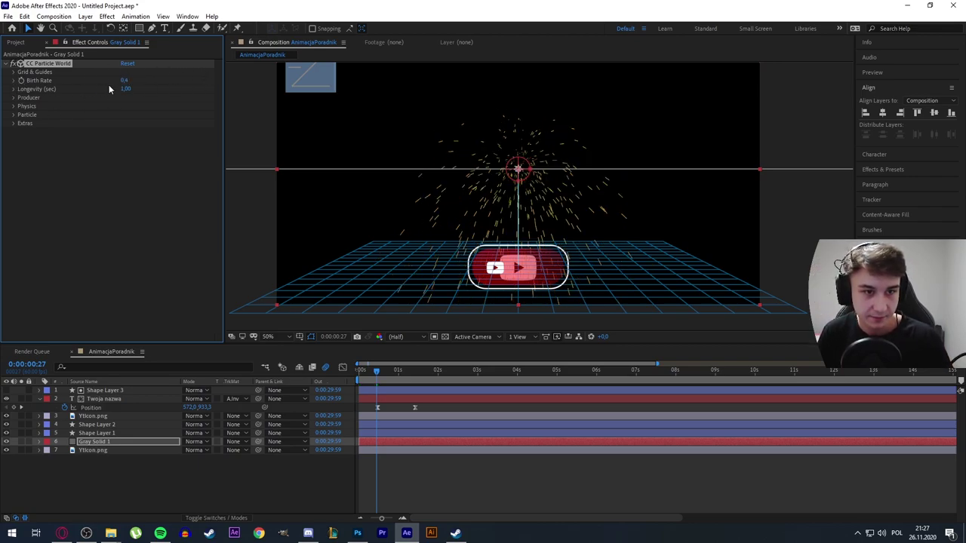
Step: Try the Physics animation types Viscouse, Twirly, Vortex and Jet Sideways, then settle on Explosive
click(14, 99)
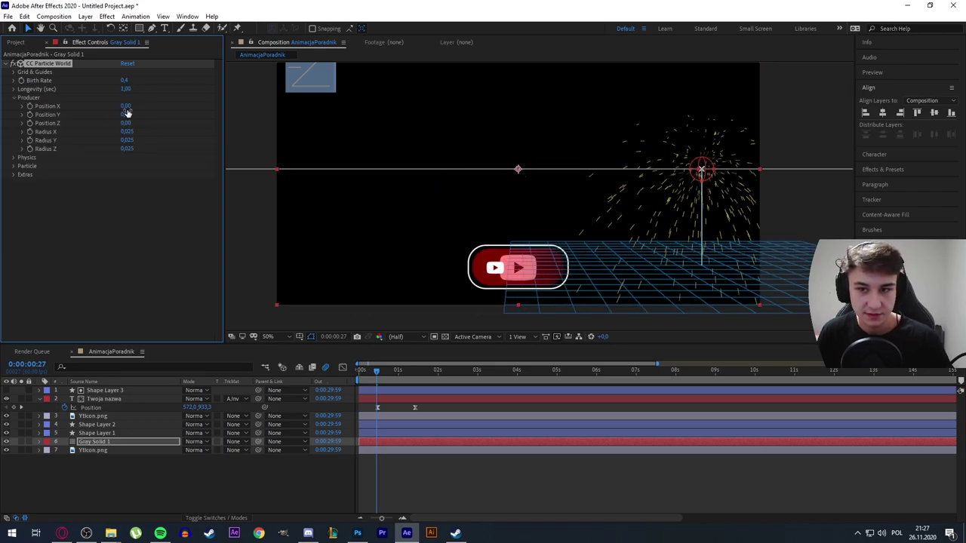
click(14, 98)
click(14, 106)
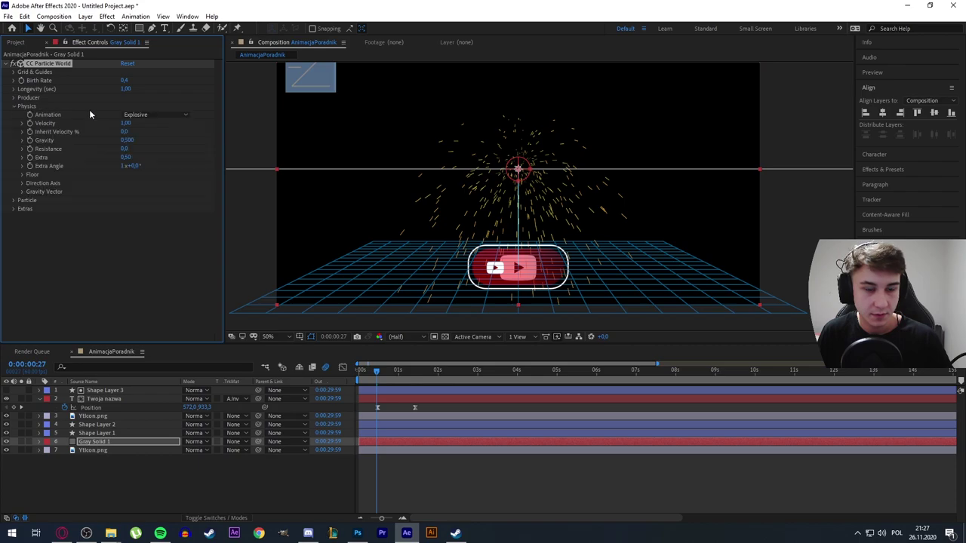
click(147, 115)
click(150, 163)
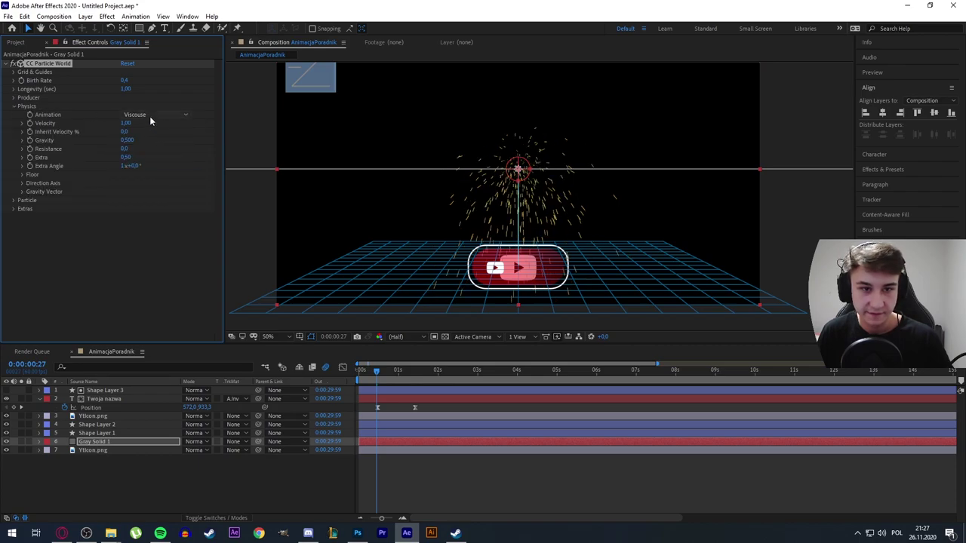
click(150, 115)
click(149, 184)
click(145, 116)
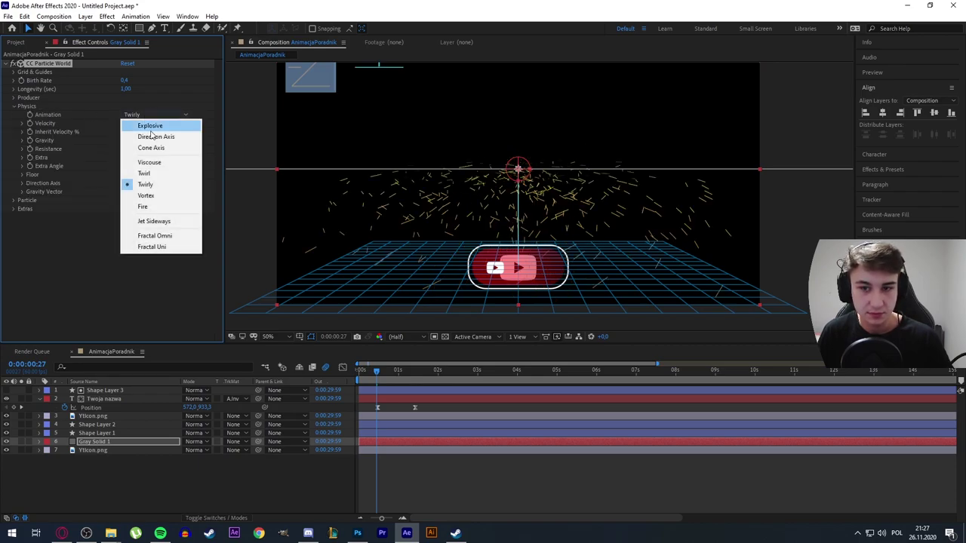
click(147, 197)
click(144, 116)
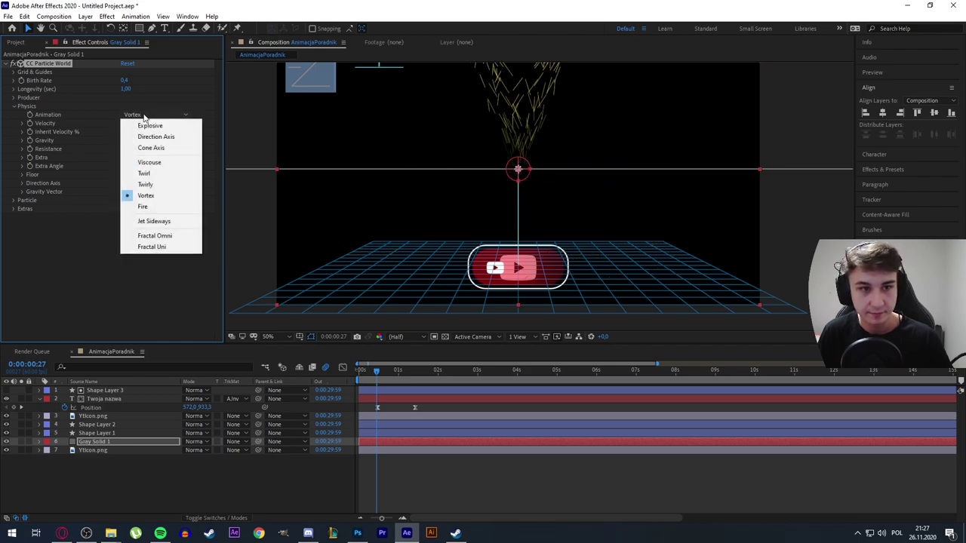
click(160, 220)
click(155, 115)
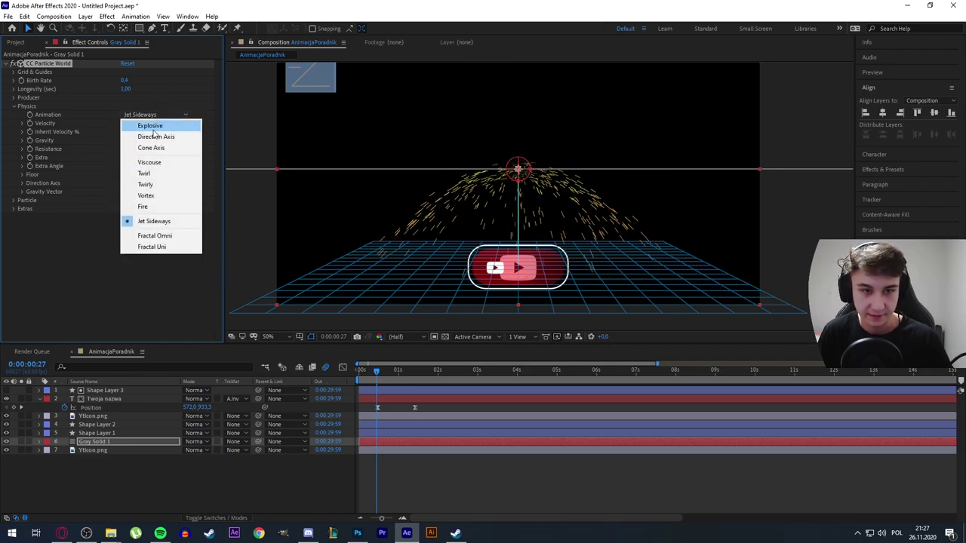
click(150, 125)
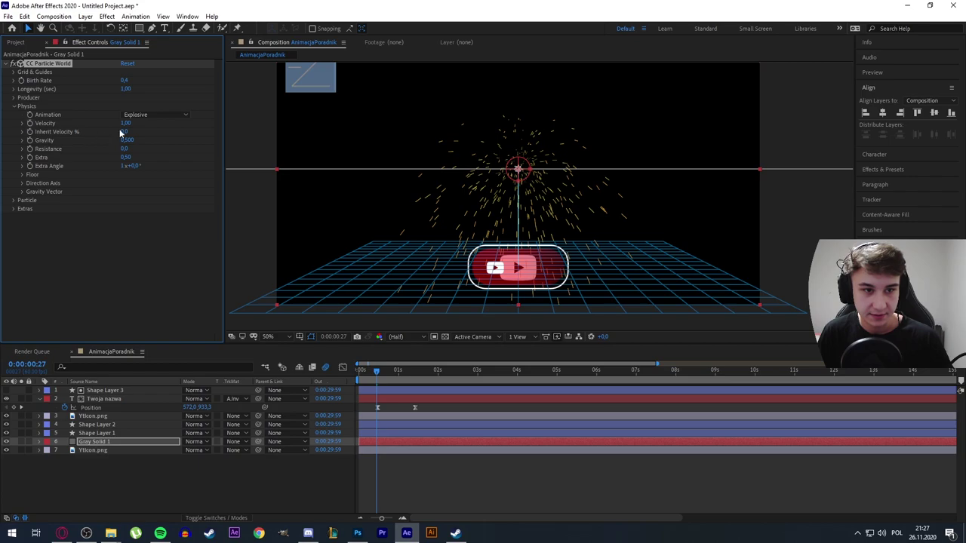
Step: Raise particle Velocity to 1.08 and set Gravity to 0.280
mouse_move(125, 126)
mouse_down()
mouse_move(204, 132)
mouse_move(212, 143)
mouse_up()
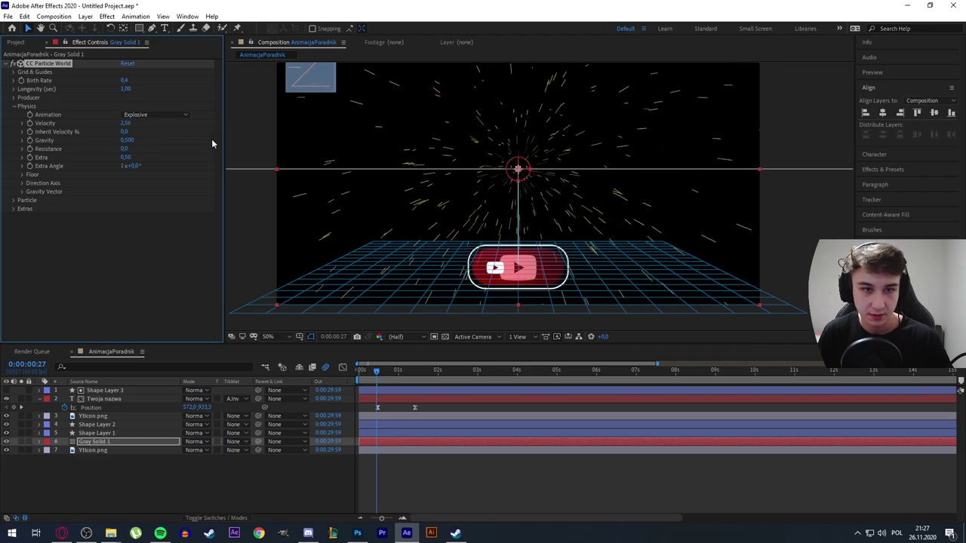
drag(130, 141, 55, 128)
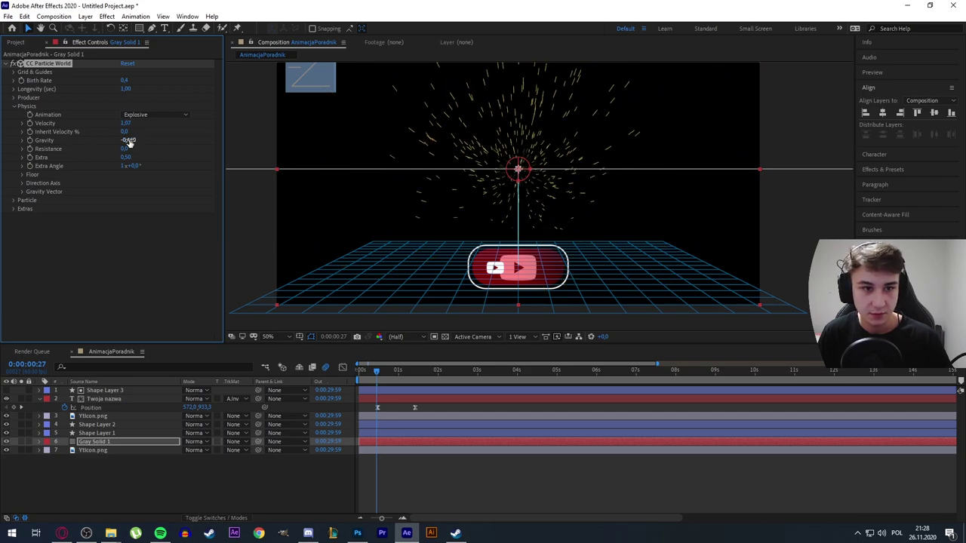
drag(130, 144, 167, 141)
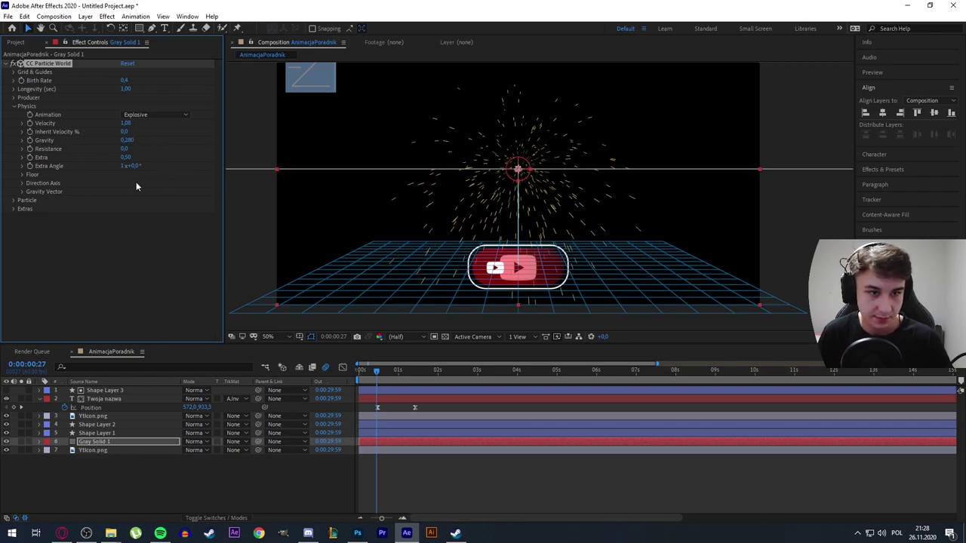
Step: In the Particle settings, set both Birth Color and Death Color to black
click(14, 108)
click(14, 114)
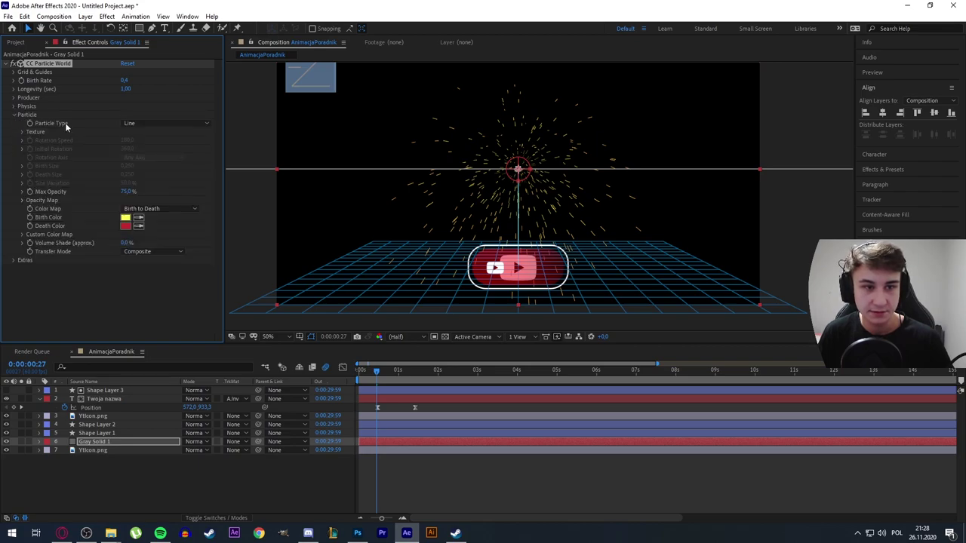
click(125, 219)
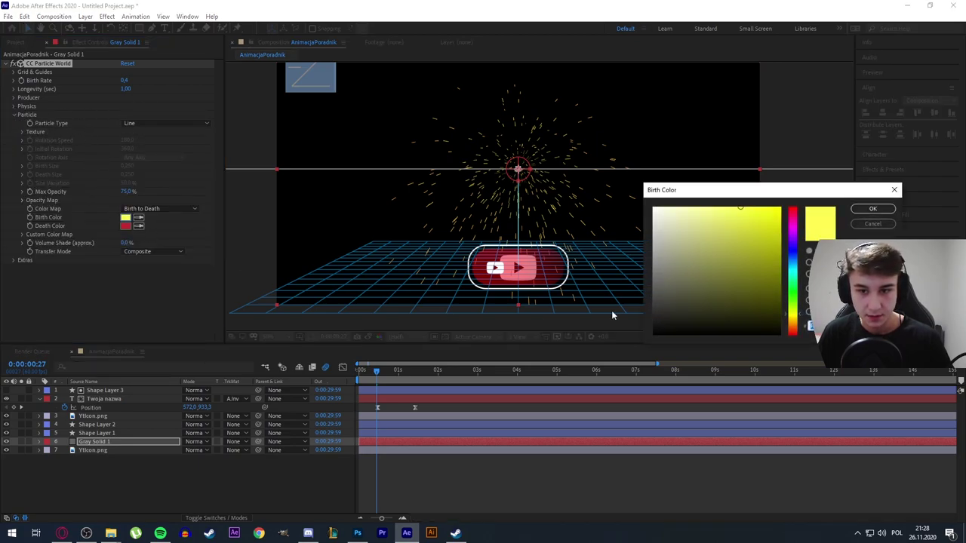
click(873, 209)
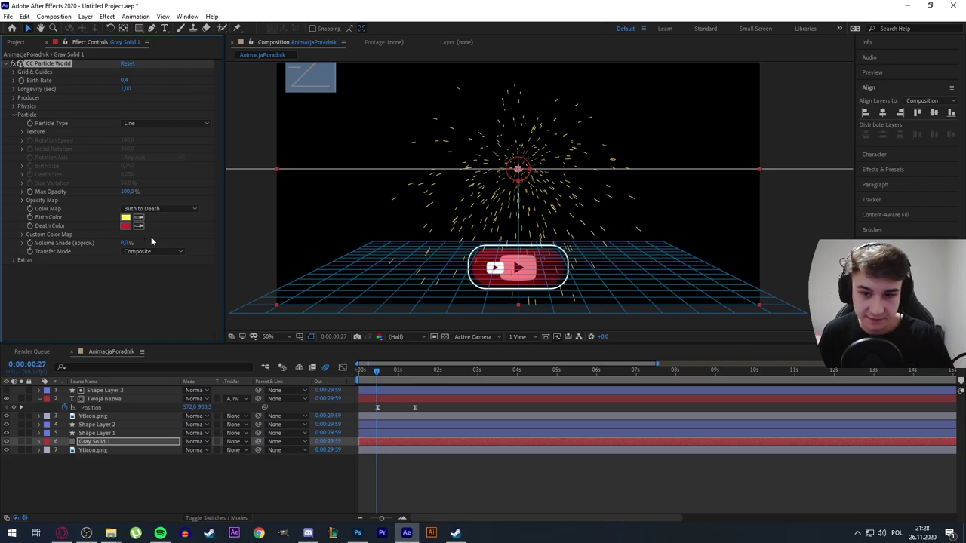
click(125, 218)
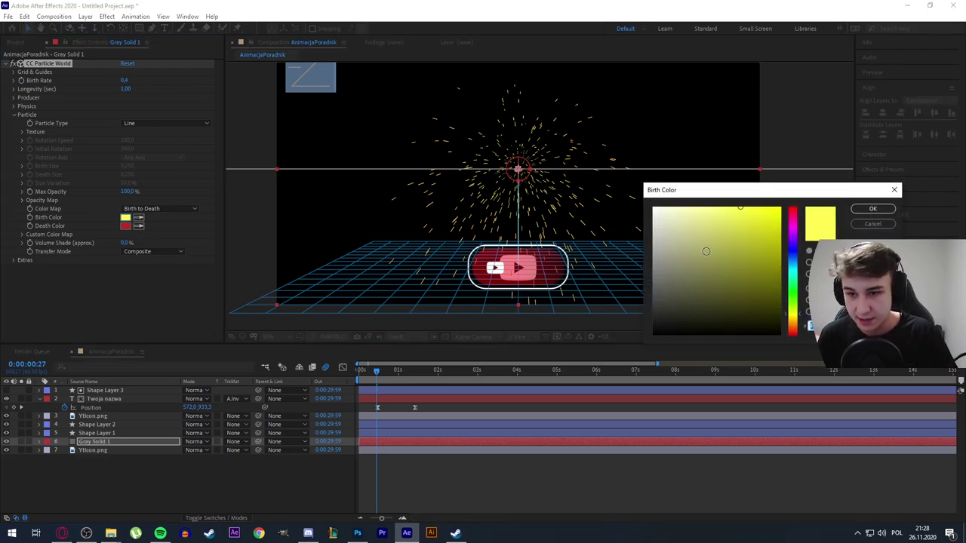
drag(705, 251, 653, 334)
click(873, 209)
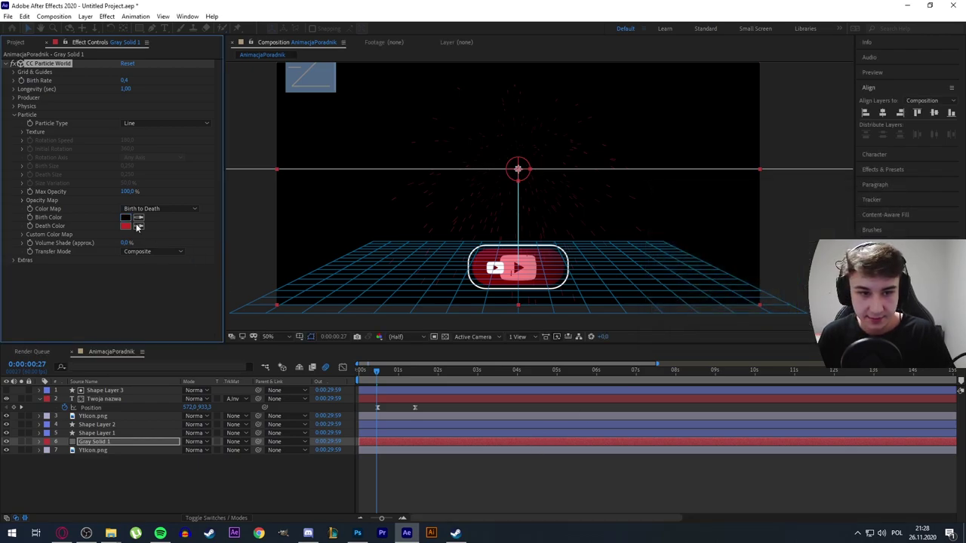
click(125, 226)
click(873, 209)
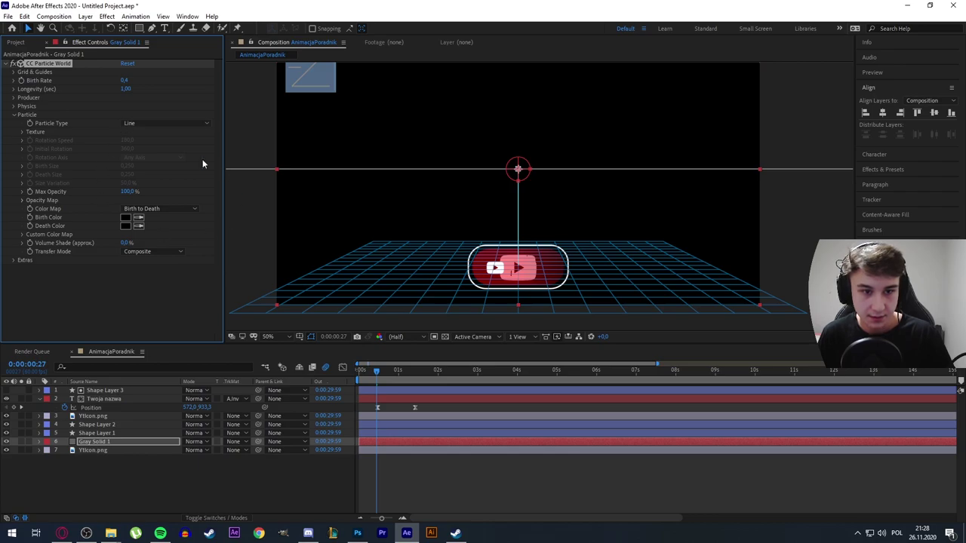
Step: Make the particles Textured Squares using YtIcon.png as texture, and turn on the transparency grid
click(170, 124)
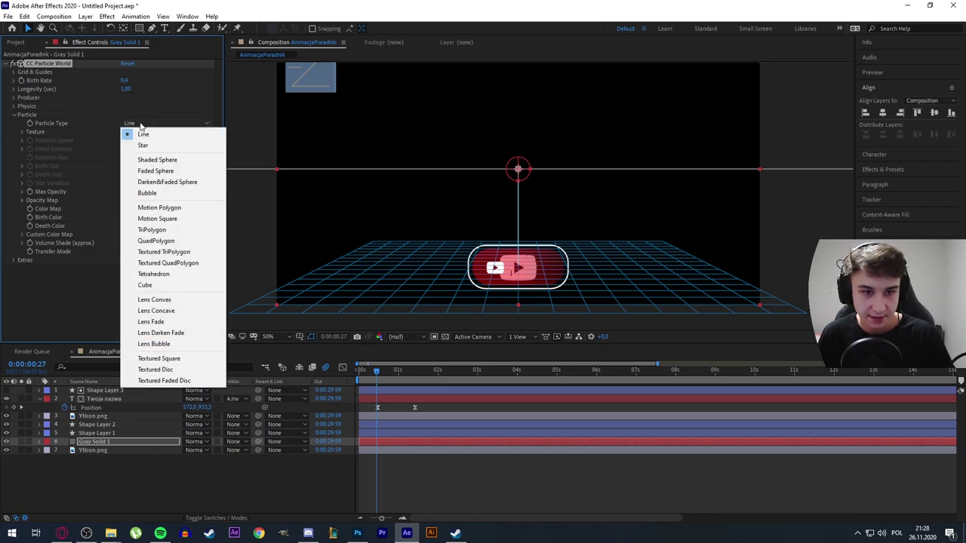
click(159, 358)
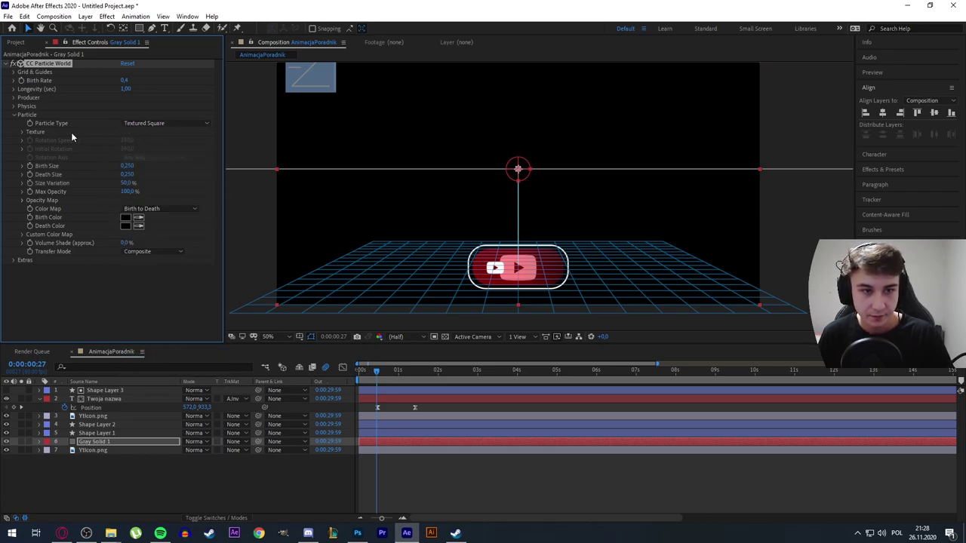
click(22, 133)
click(144, 140)
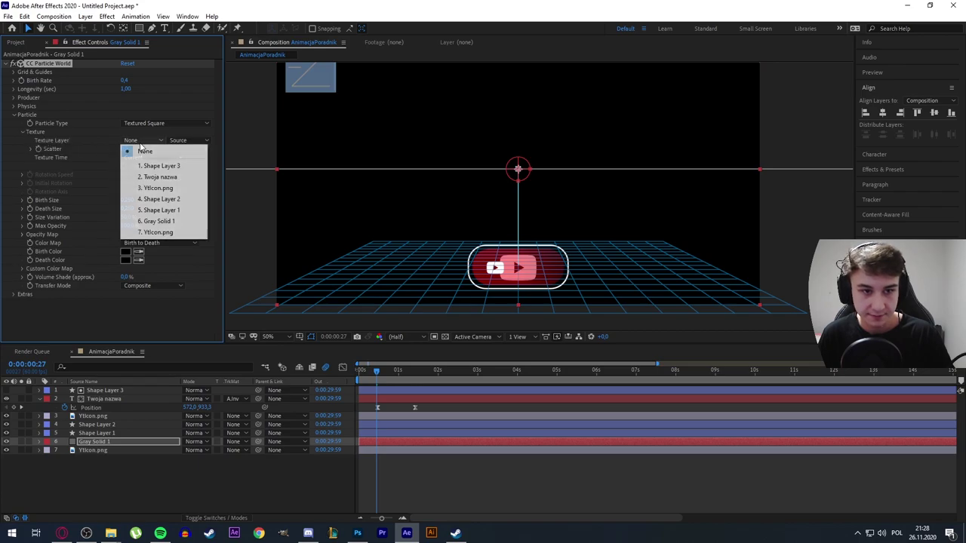
click(166, 234)
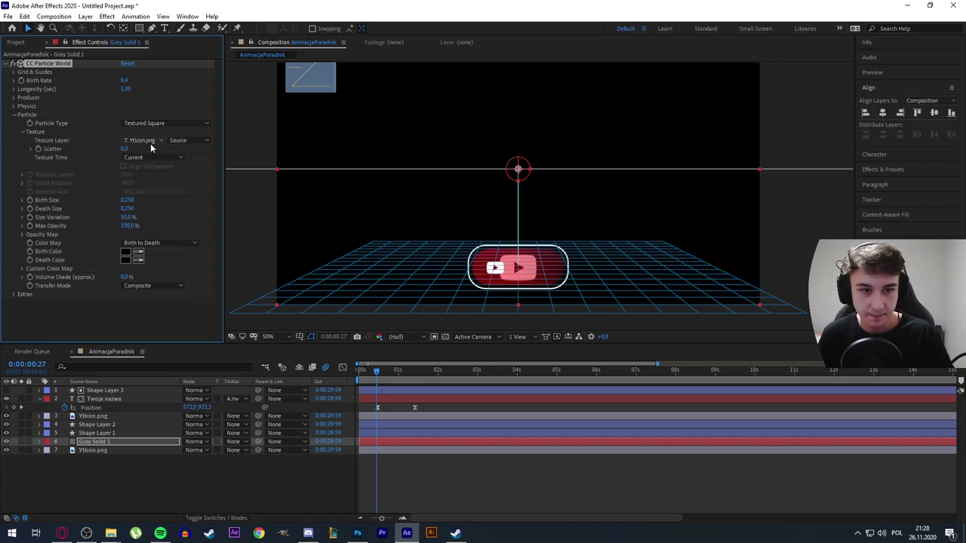
click(445, 337)
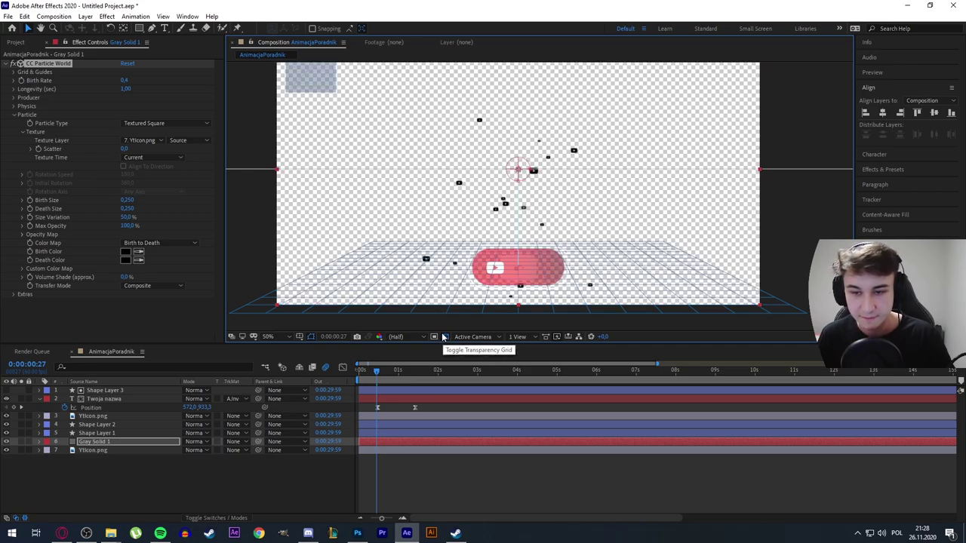
Step: Set particle Birth Size 0.610, Death Size 0.170 and Size Variation 100%
mouse_move(385, 372)
mouse_down()
mouse_move(427, 377)
mouse_move(401, 375)
mouse_up()
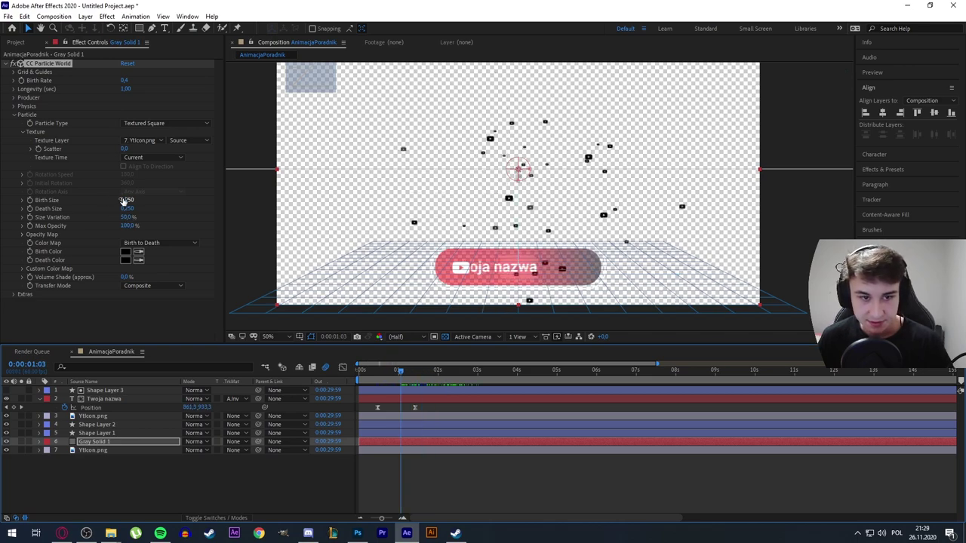
drag(121, 202, 136, 203)
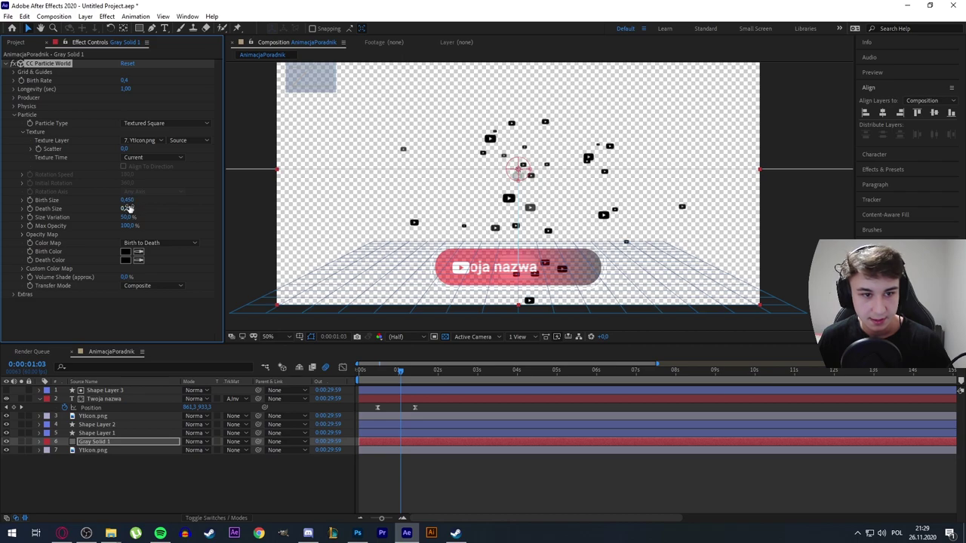
drag(129, 208, 239, 233)
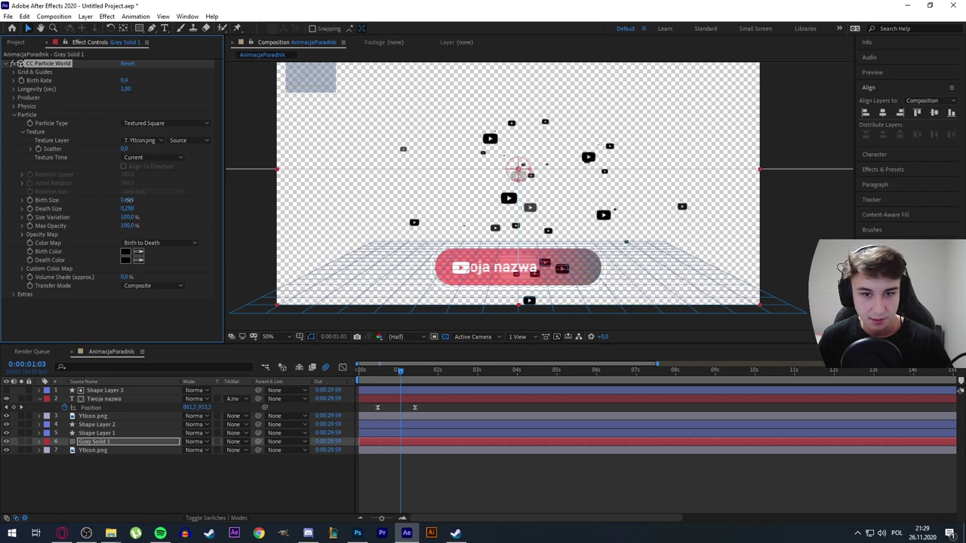
mouse_move(126, 200)
mouse_down()
mouse_move(146, 200)
mouse_move(117, 208)
mouse_up()
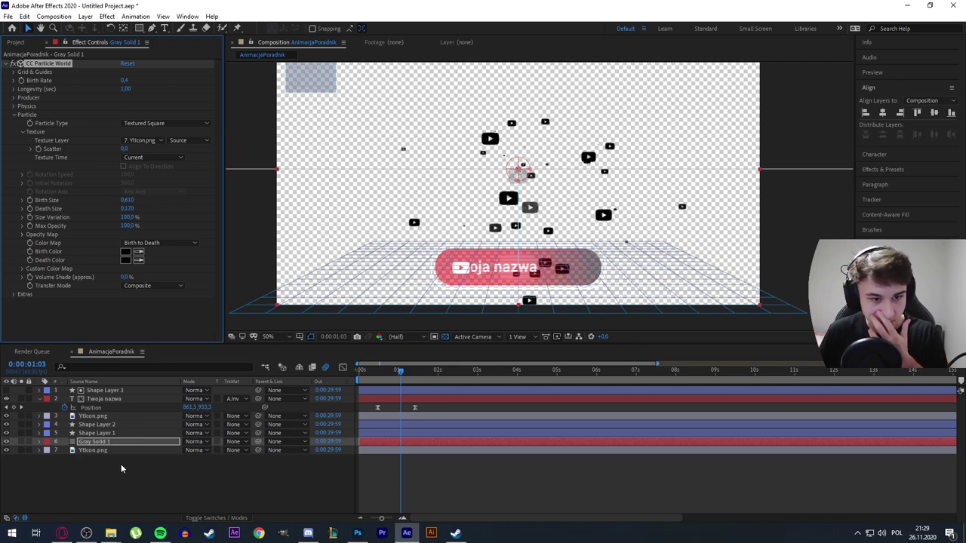
Step: Show YtIcon.png's 30% Scale, then test Gray Solid 1 as texture before restoring YtIcon.png
click(182, 451)
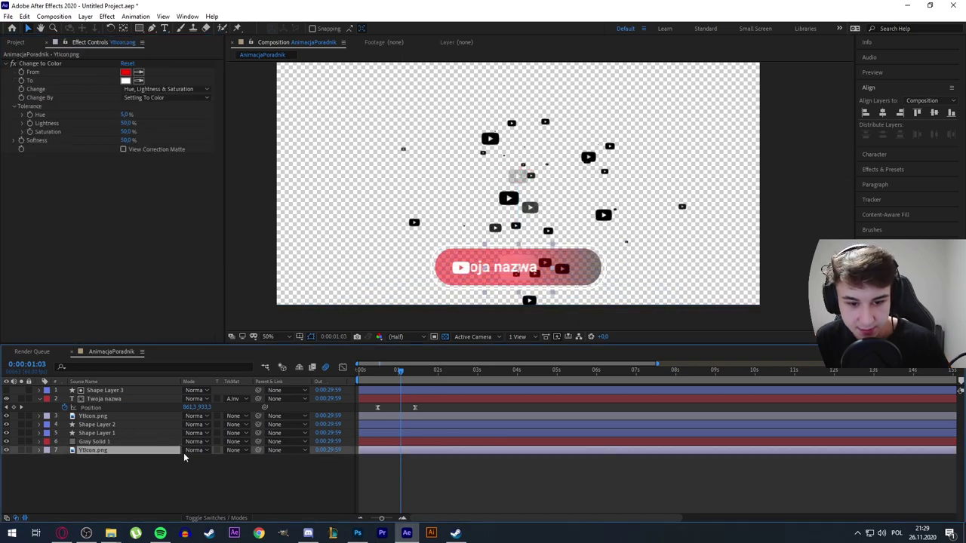
key(s)
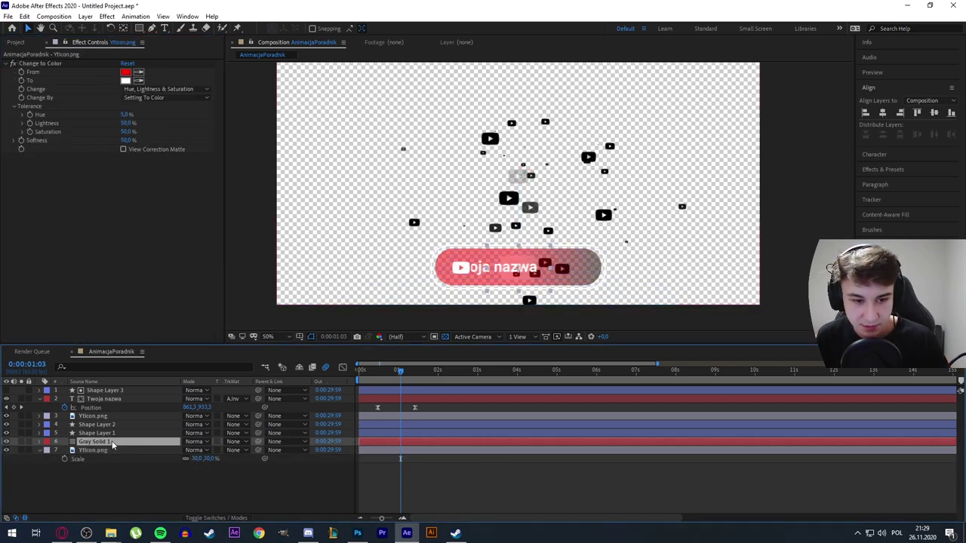
click(110, 442)
click(157, 144)
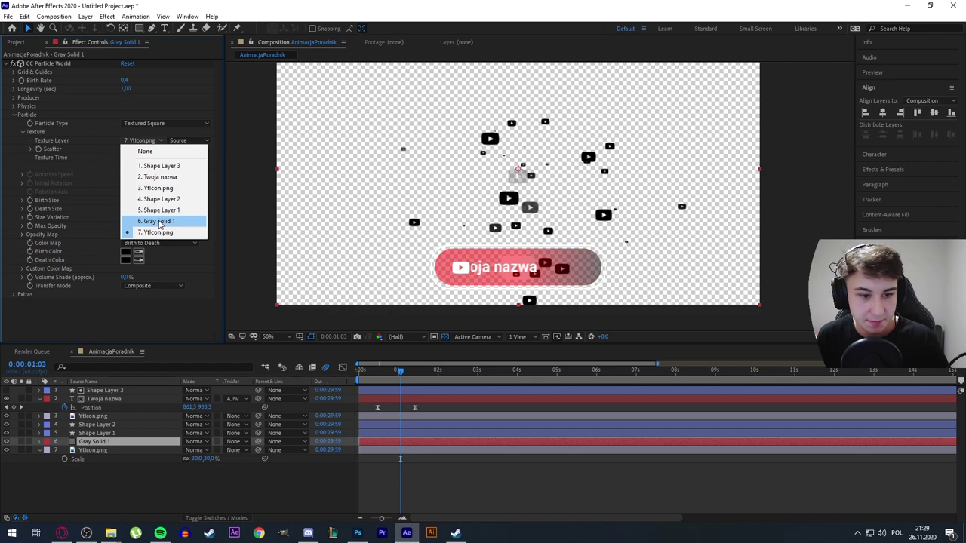
click(160, 221)
click(149, 140)
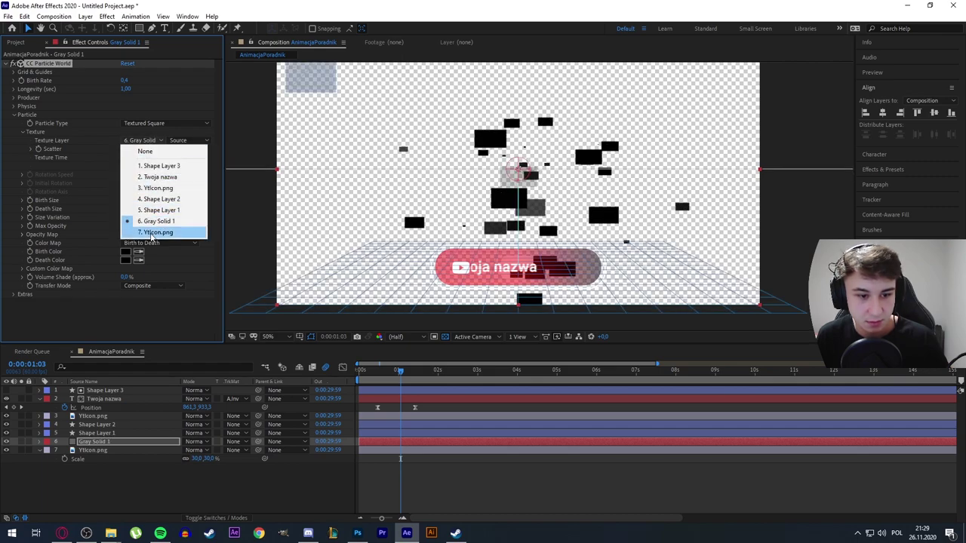
click(150, 232)
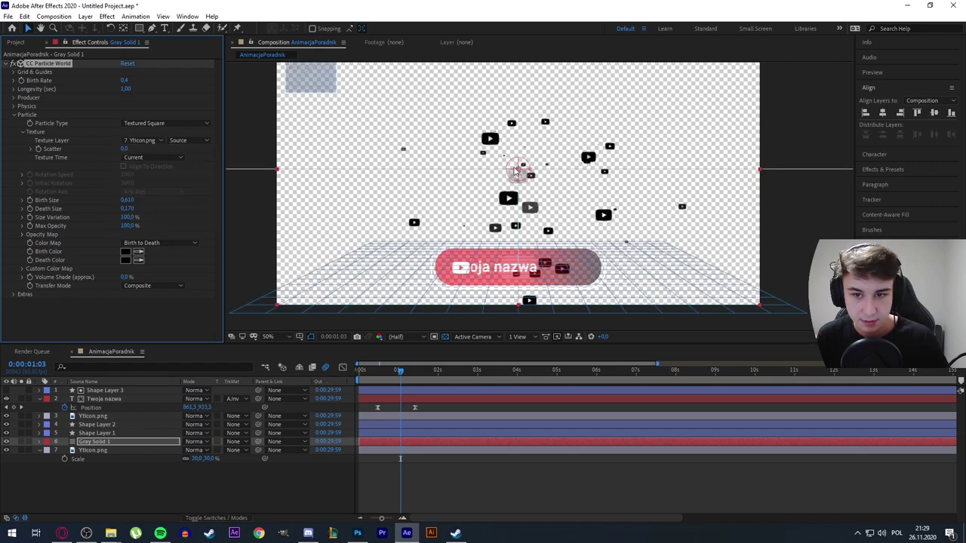
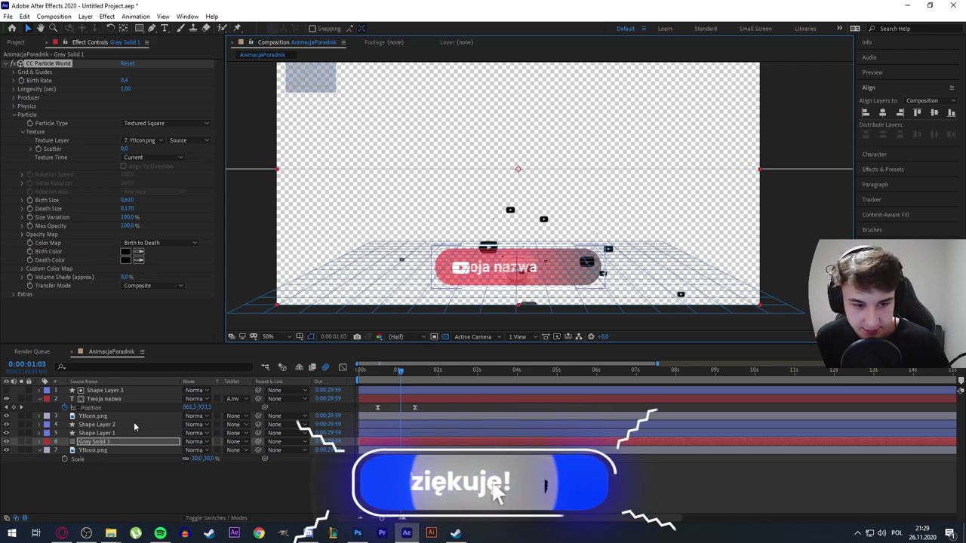
Step: Toggle the particle layer and background, and preview the button animation to inspect the particles
click(7, 451)
click(6, 443)
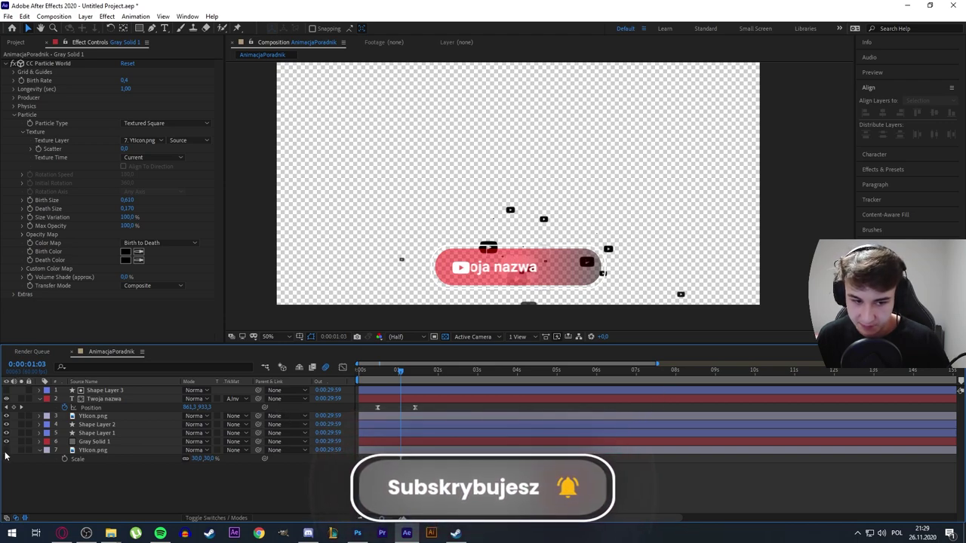
drag(400, 372, 399, 372)
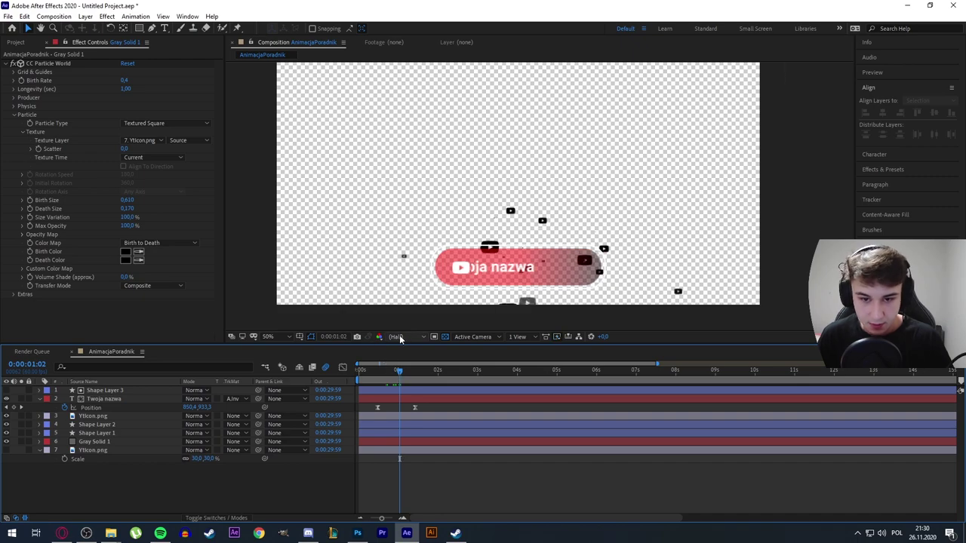
key(Home)
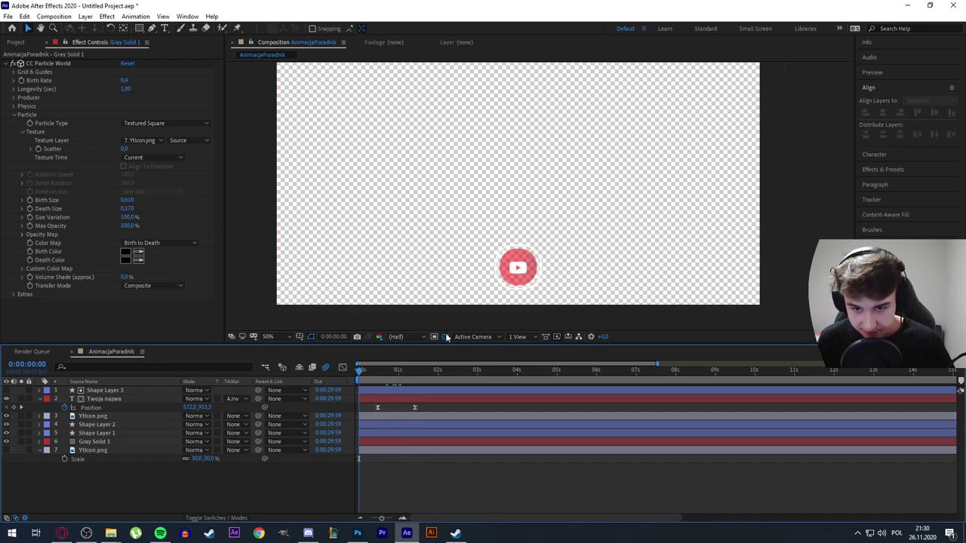
click(445, 336)
click(446, 337)
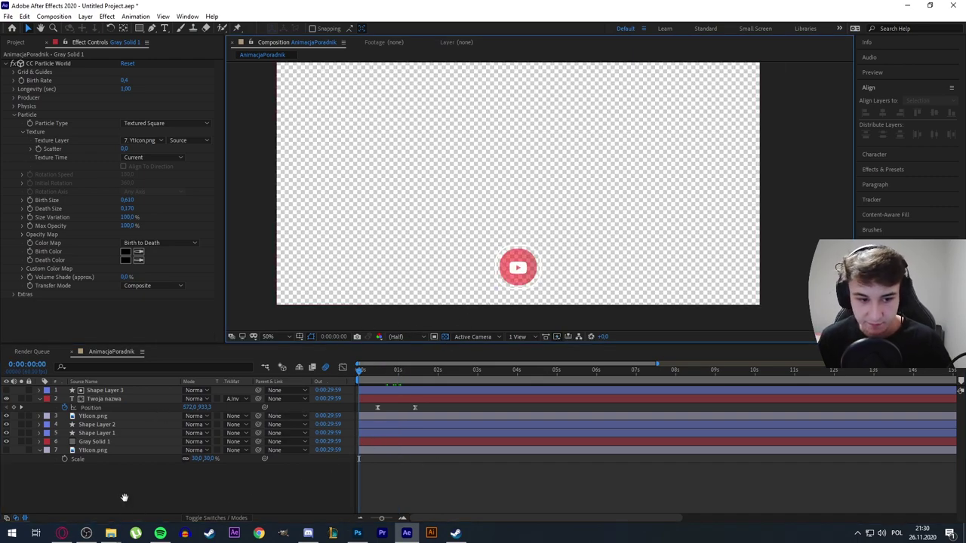
key(space)
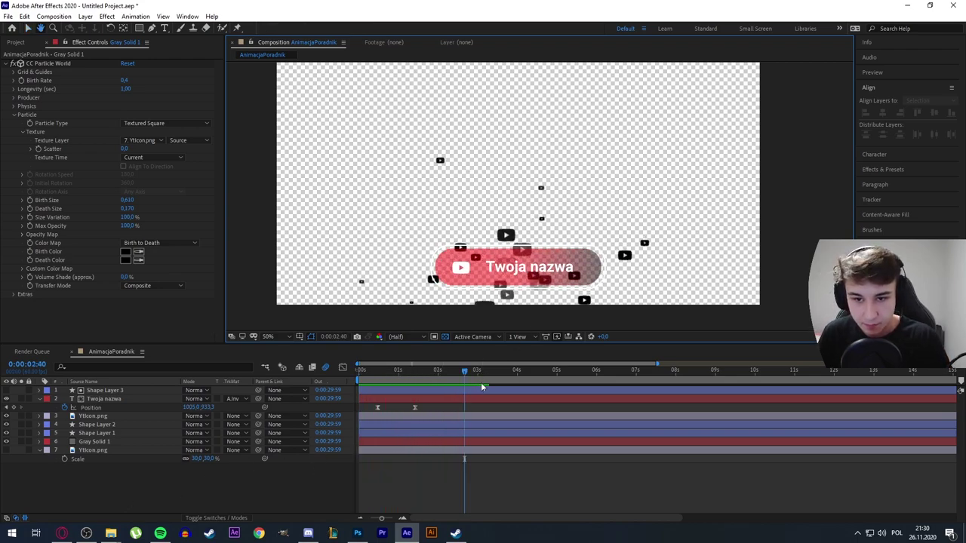
drag(464, 371, 438, 379)
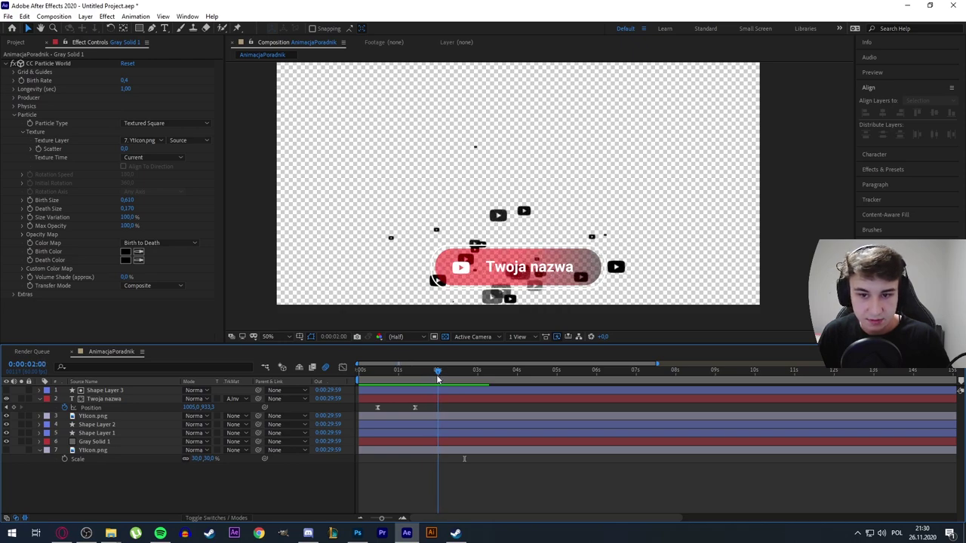
Step: Set CC Particle World Birth Rate to 0,2 and preview the sparser particles
click(125, 80)
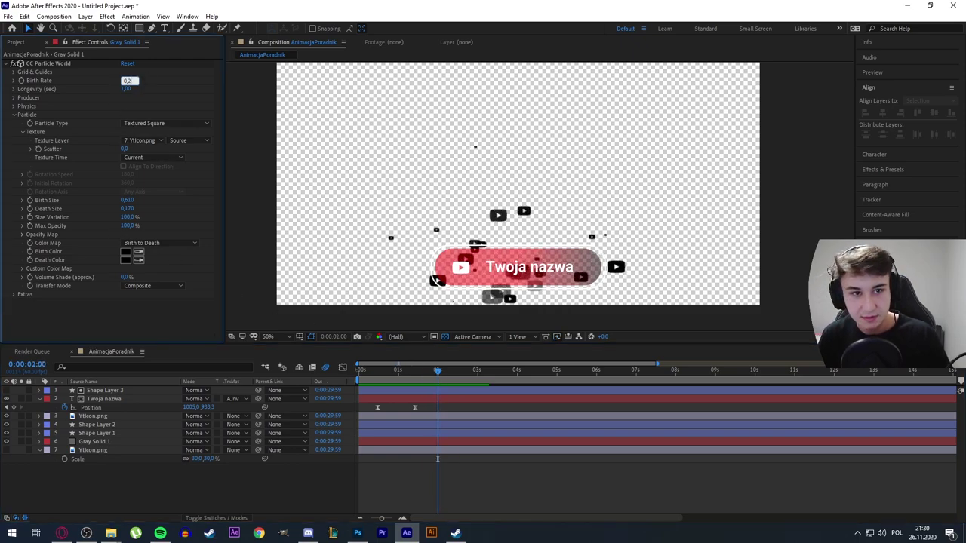
click(146, 76)
key(space)
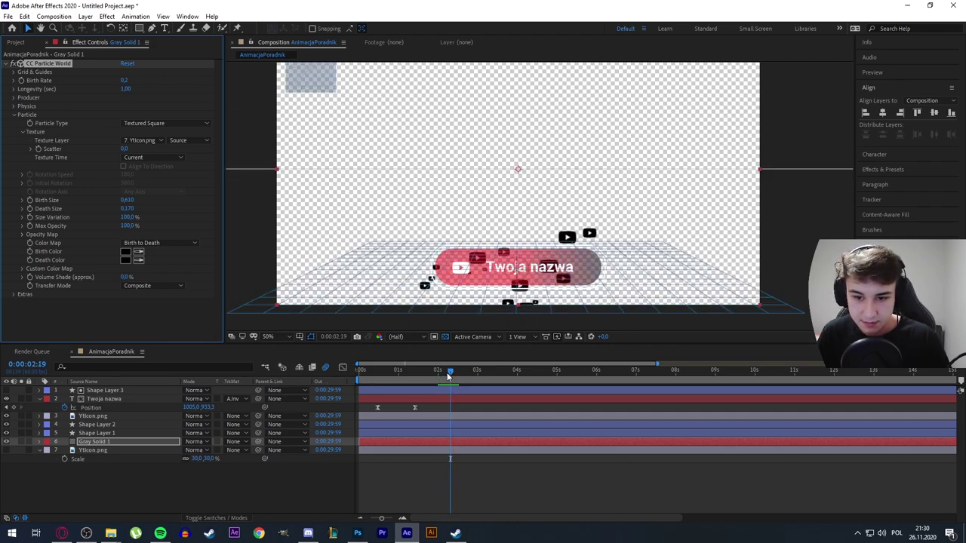
mouse_move(437, 370)
mouse_down()
mouse_move(387, 377)
mouse_move(397, 379)
mouse_up()
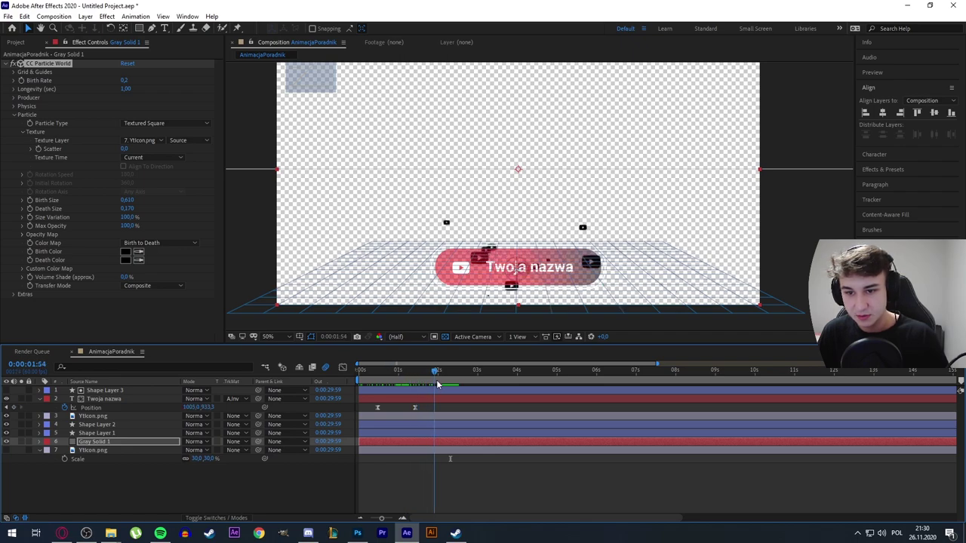
key(space)
key(space)
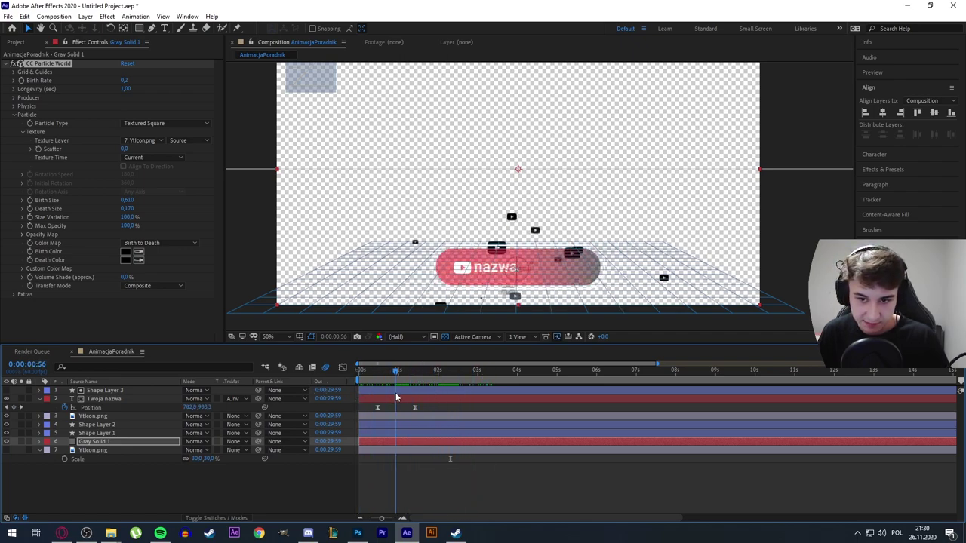
Step: Time-stretch Gray Solid 1 to 300% and preview the slower particles from the start
right_click(118, 447)
mouse_move(160, 213)
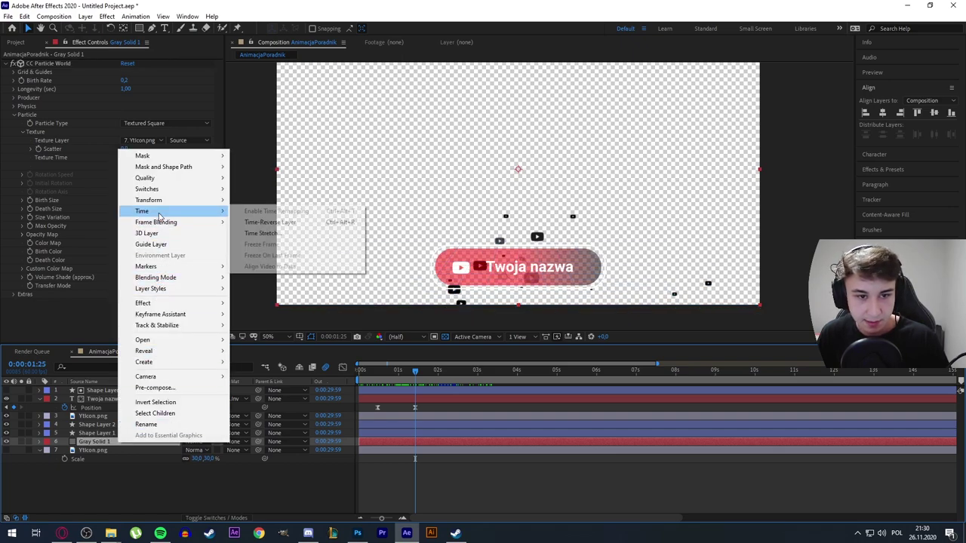
click(264, 233)
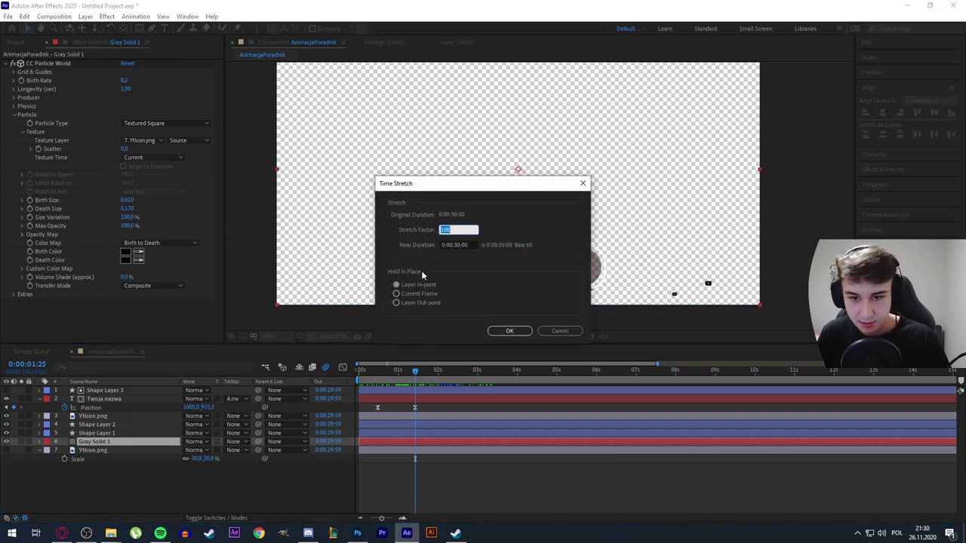
text(3)
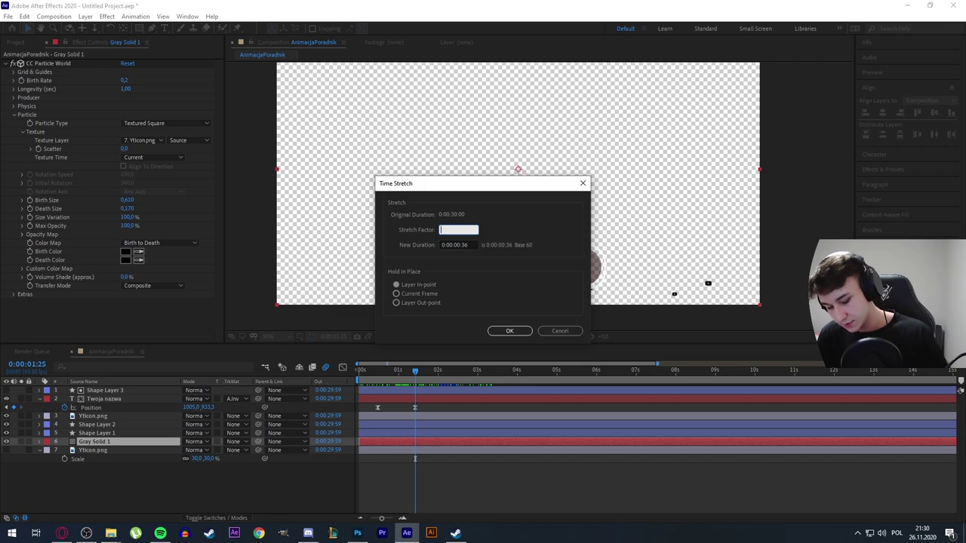
text(00)
key(Return)
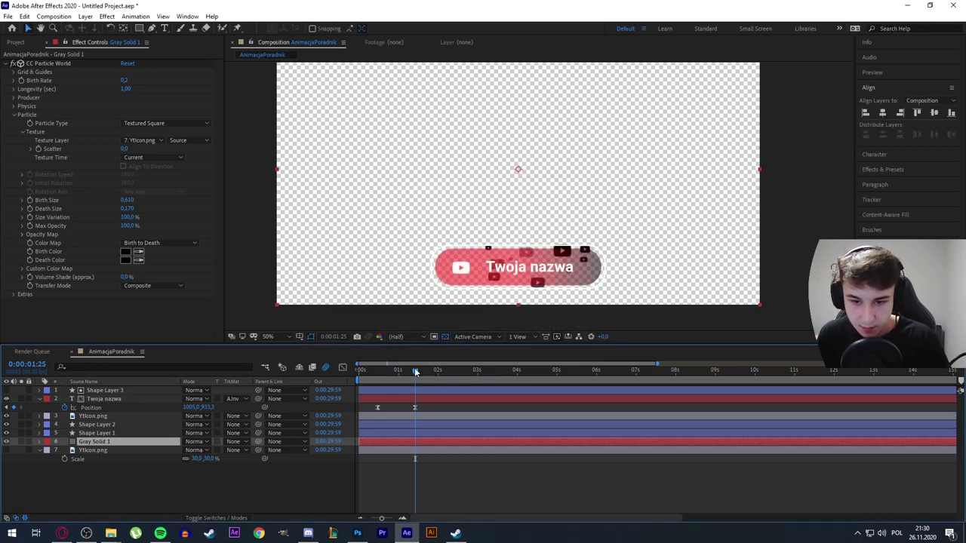
drag(415, 372, 360, 372)
key(space)
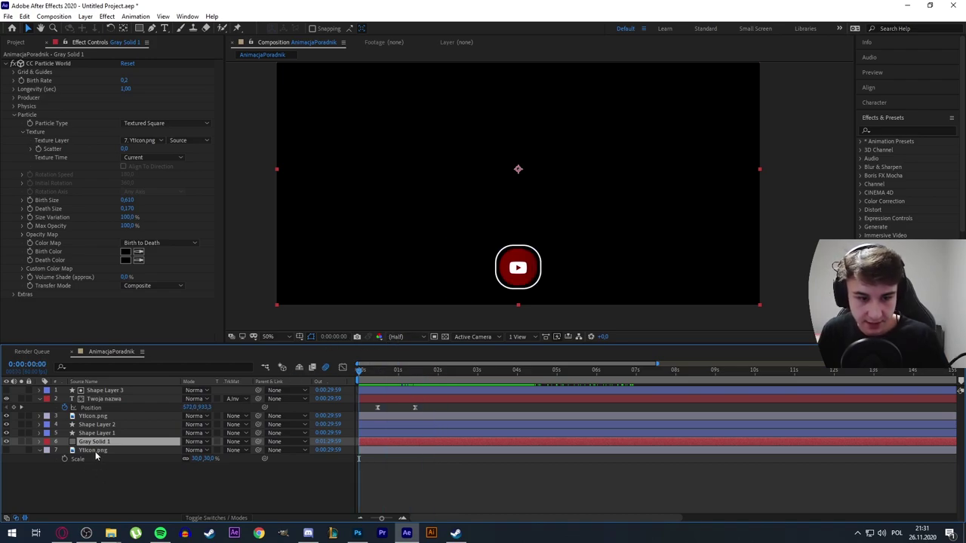
Step: Pre-compose all seven layers into a composition named TwojaNazwa and preview it
click(96, 451)
shift+click(102, 391)
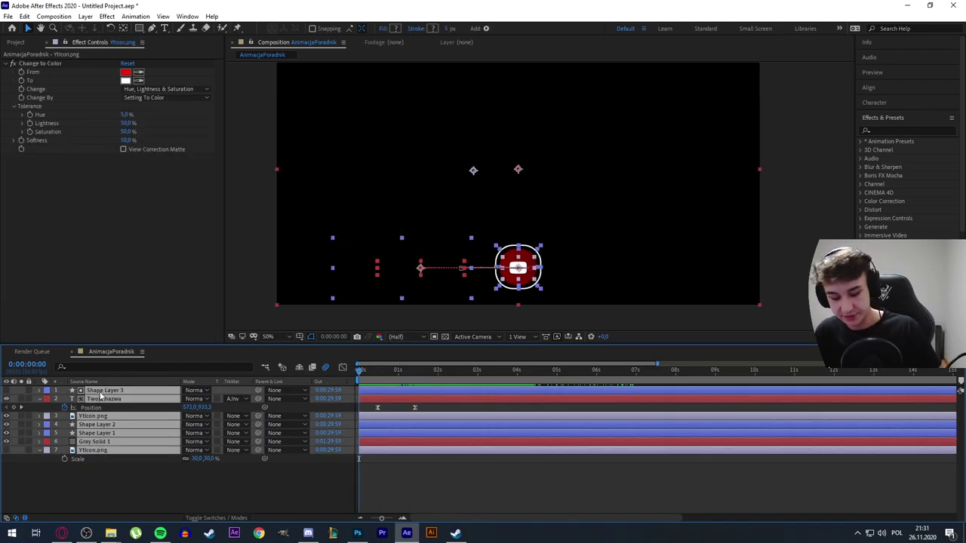
key(ctrl+shift+c)
text(TwojaNazwa)
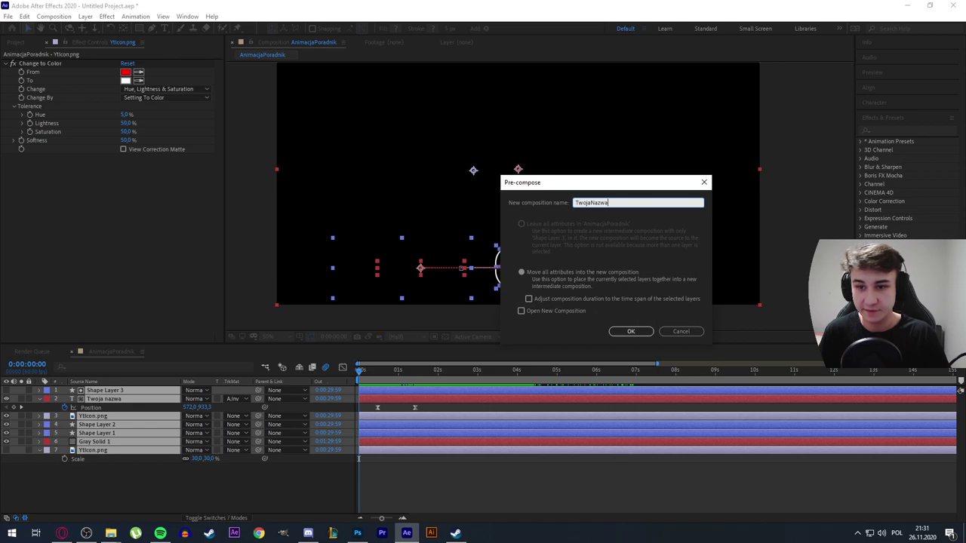
key(Return)
key(space)
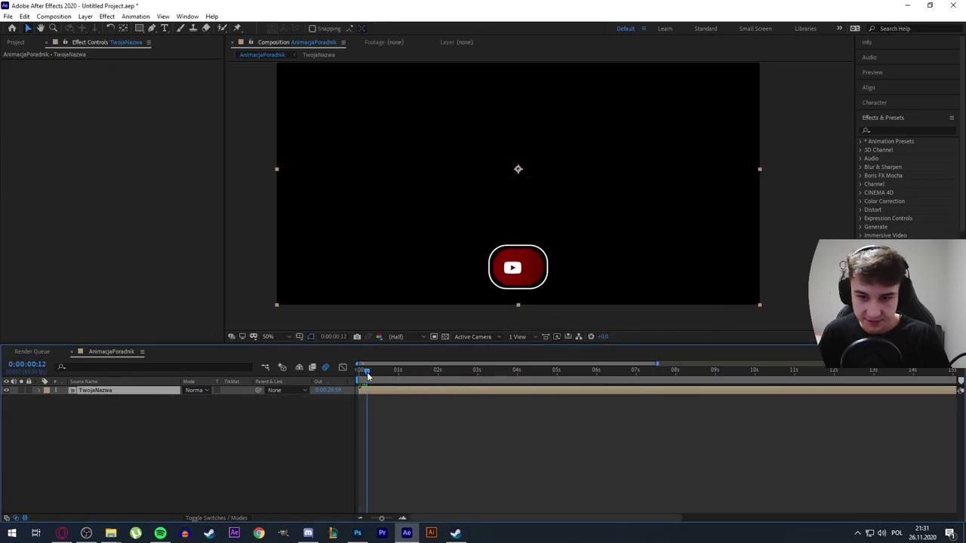
Step: Apply the Wiggle - position preset to the TwojaNazwa layer with a wiggle amount of 25
click(886, 131)
text(wiggle)
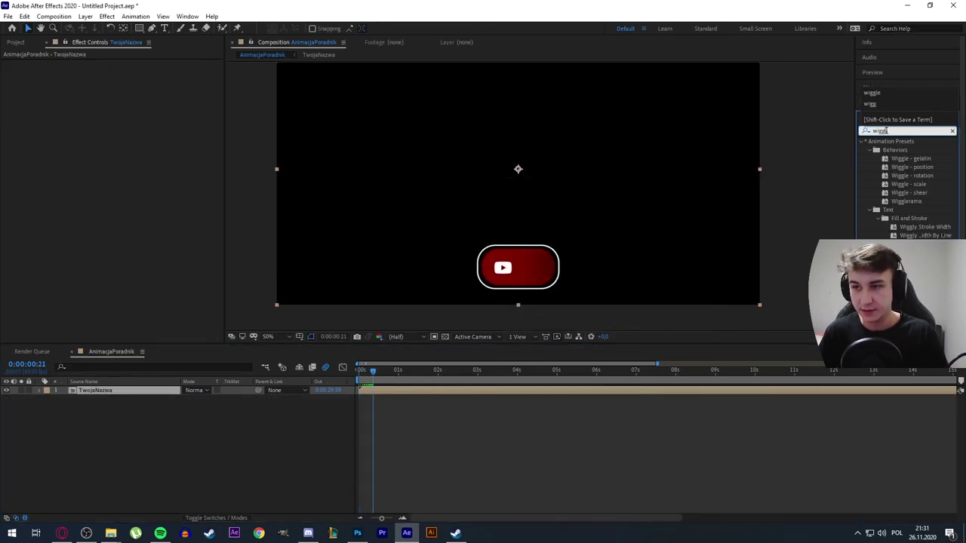
drag(927, 169, 163, 391)
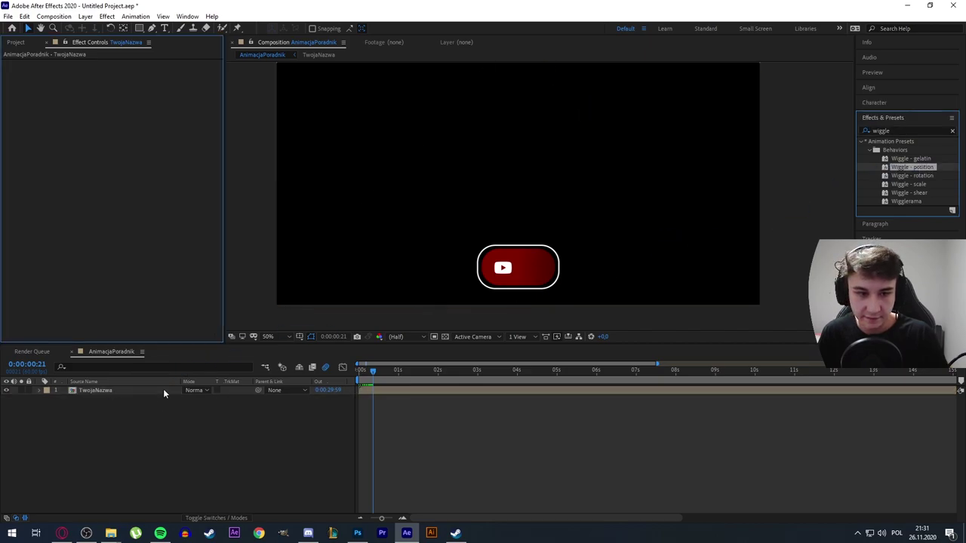
key(Return)
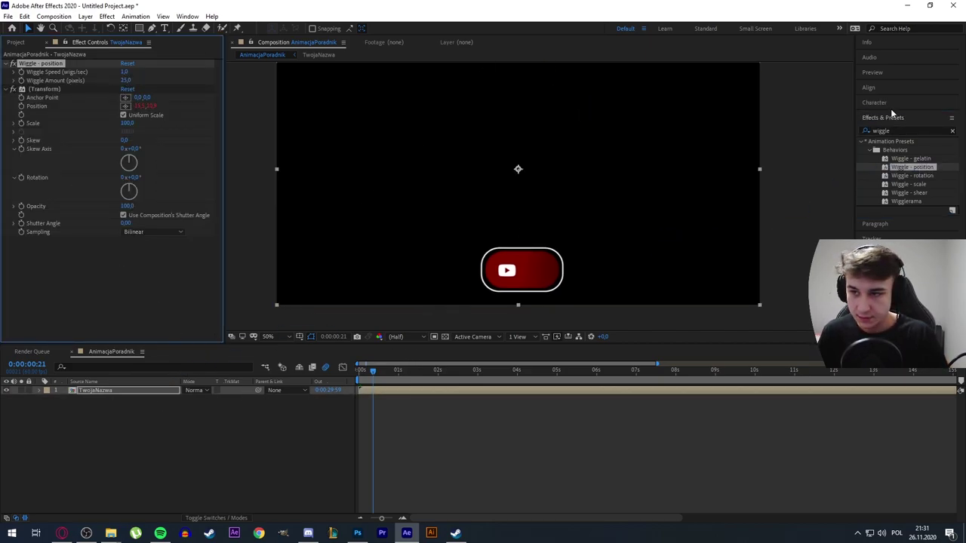
double_click(880, 131)
text(glow)
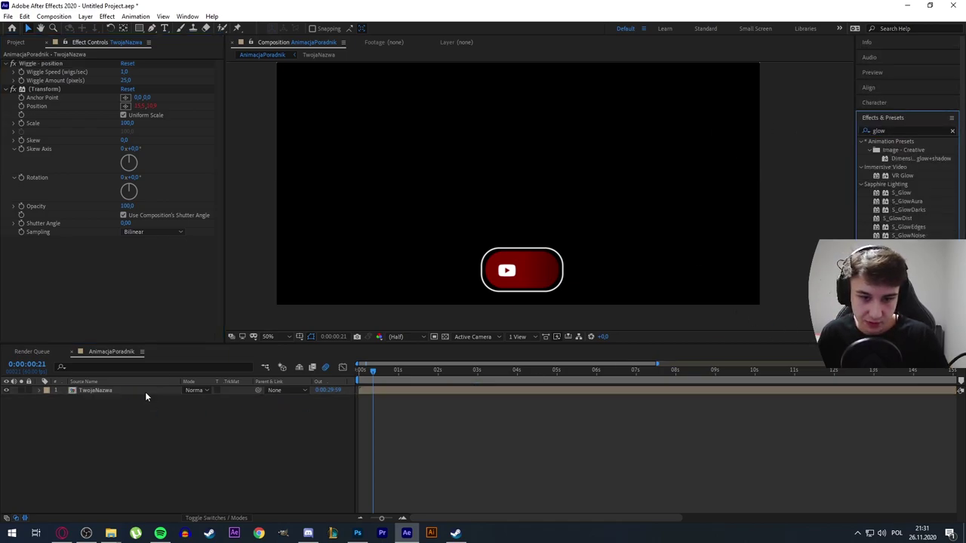
Step: Add Glow to the TwojaNazwa layer, tuning threshold to 62,7% and radius to 200
drag(901, 253, 145, 391)
drag(127, 214, 153, 227)
mouse_move(373, 370)
mouse_down()
mouse_move(431, 377)
mouse_move(422, 378)
mouse_up()
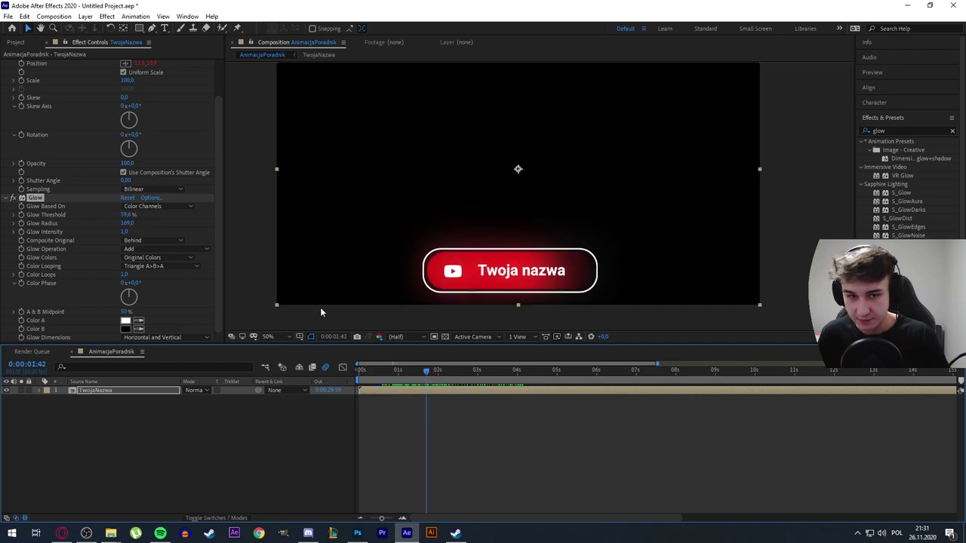
mouse_move(129, 214)
mouse_down()
mouse_move(235, 237)
mouse_move(193, 239)
mouse_move(180, 225)
mouse_move(67, 247)
mouse_up()
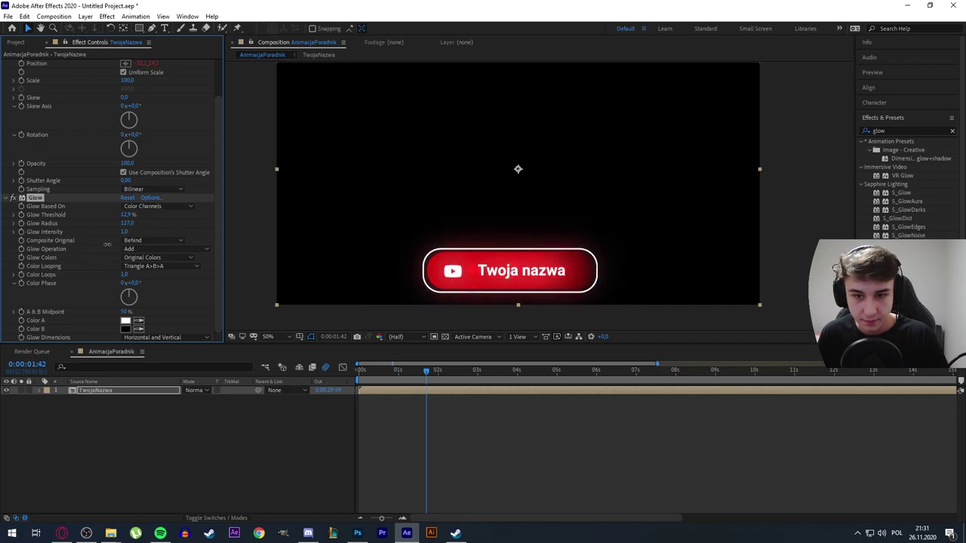
drag(81, 249, 395, 248)
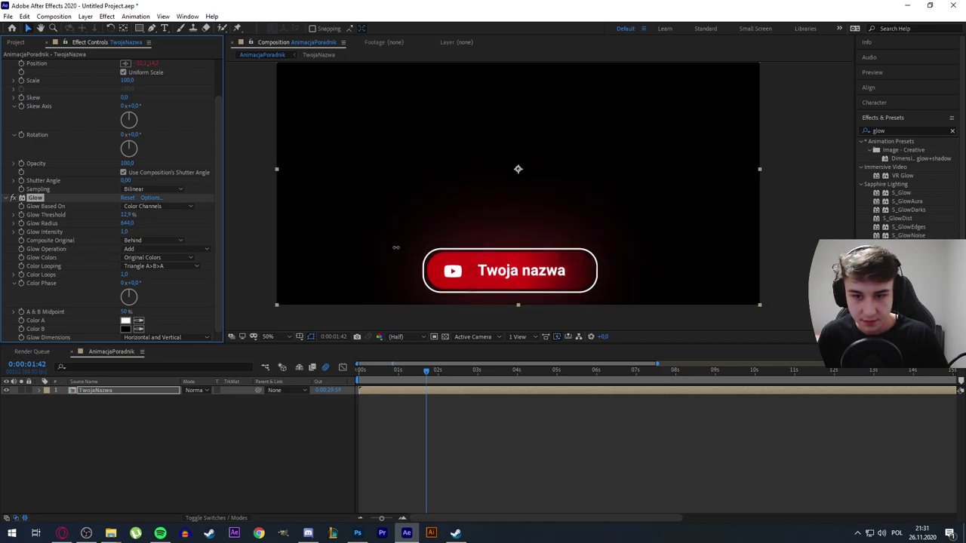
drag(127, 214, 166, 227)
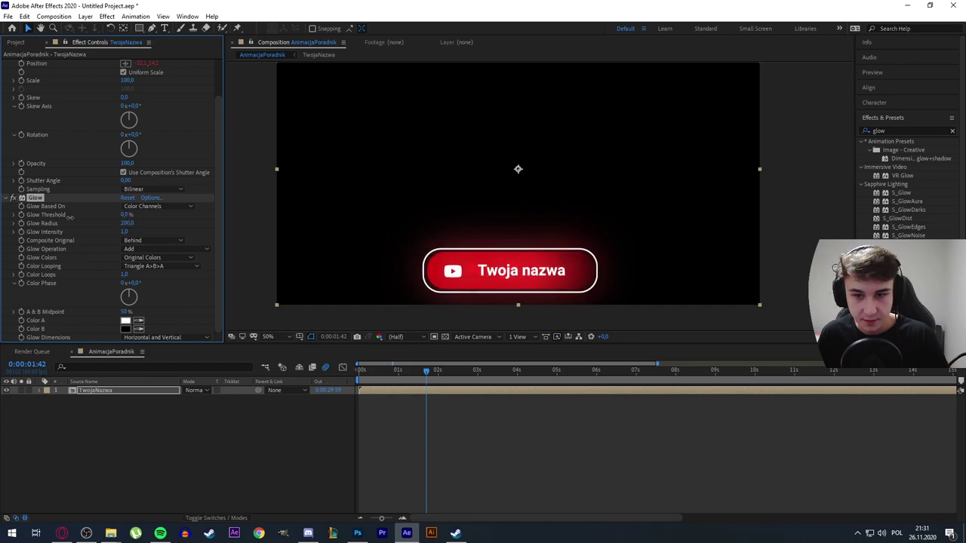
drag(423, 220, 68, 217)
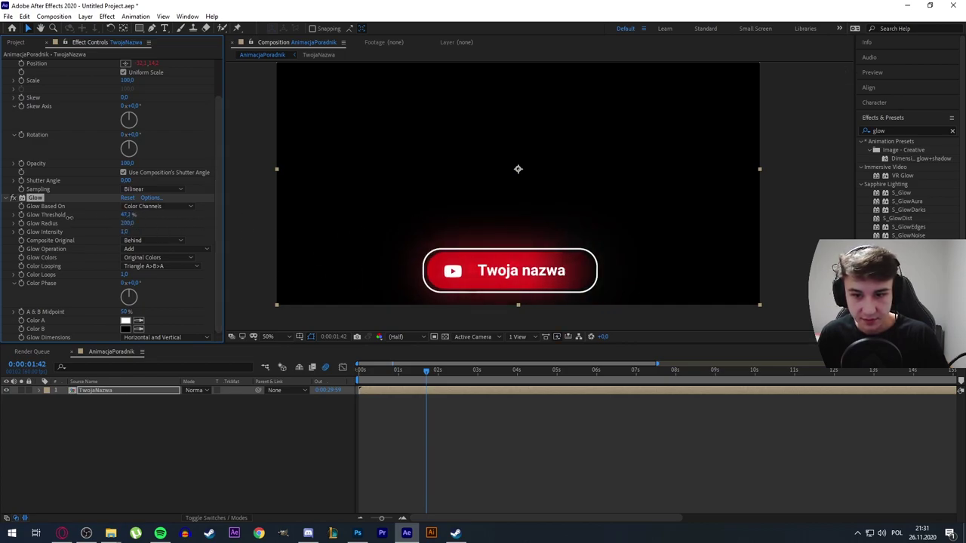
Step: Deselect the button layer and show the transparency grid behind the composition
click(399, 336)
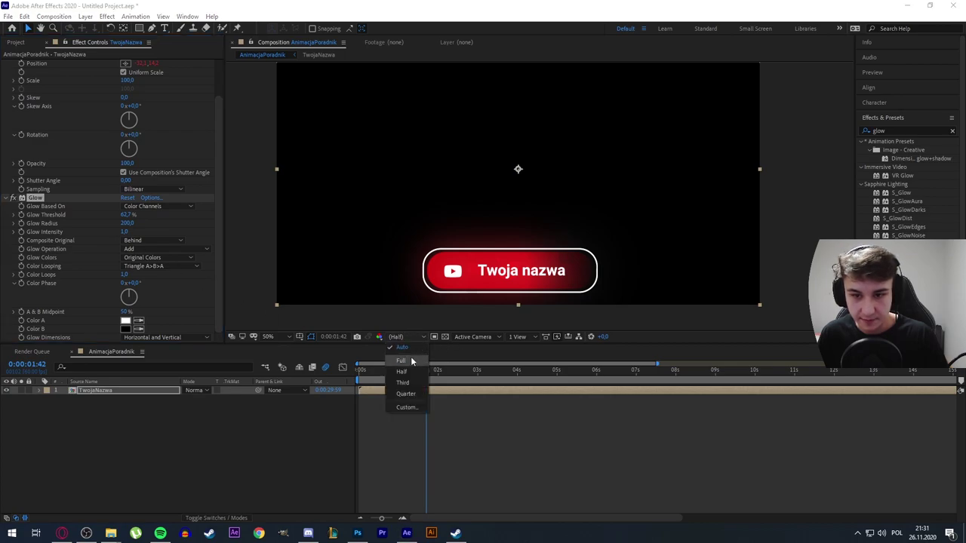
click(534, 455)
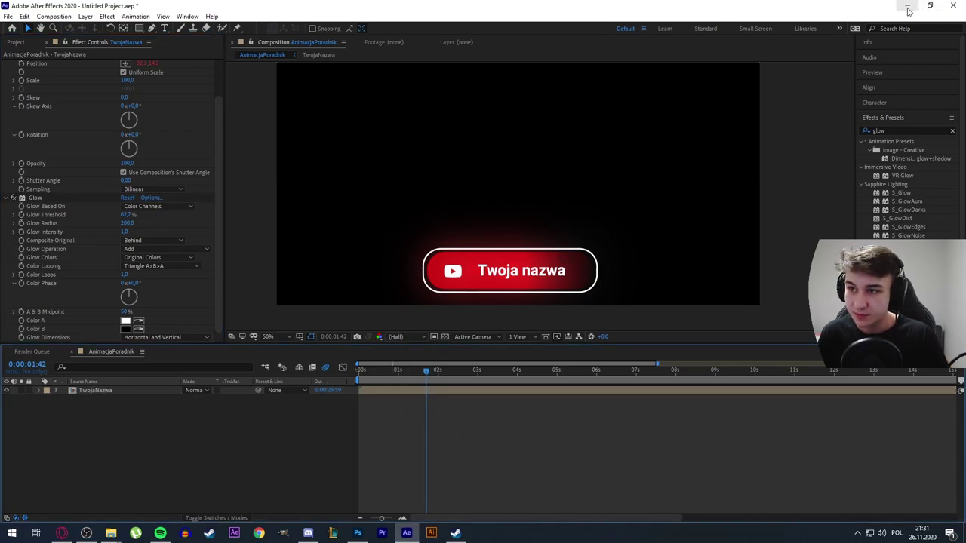
click(446, 336)
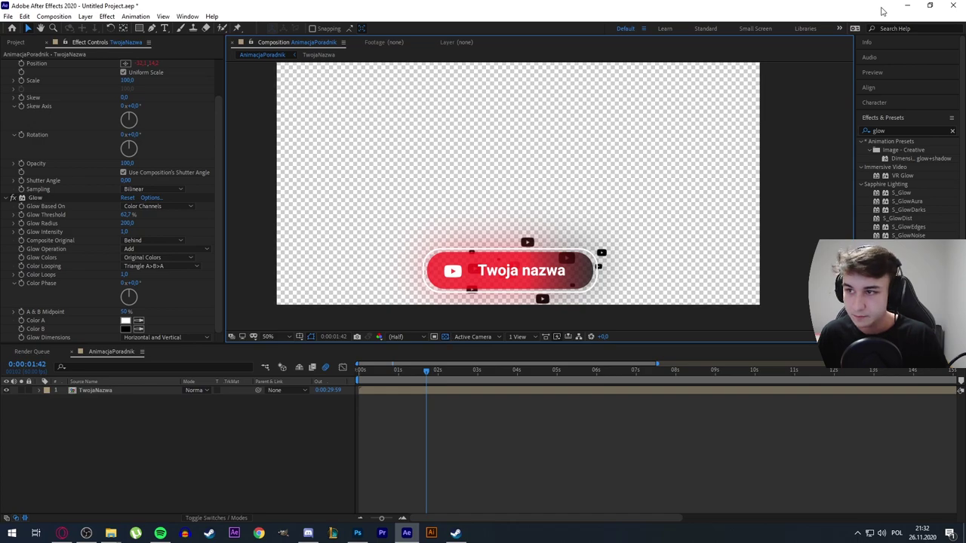
Step: Import seedok.png from the desktop into the composition and scale it to 1396%
click(907, 6)
click(919, 5)
mouse_move(253, 19)
mouse_down()
mouse_move(363, 538)
mouse_move(219, 445)
mouse_up()
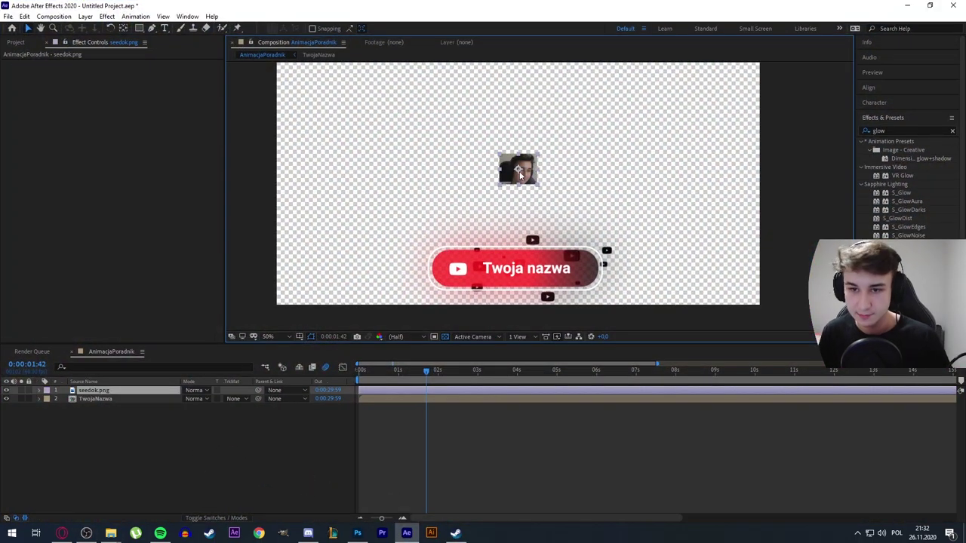
key(s)
drag(204, 398, 146, 421)
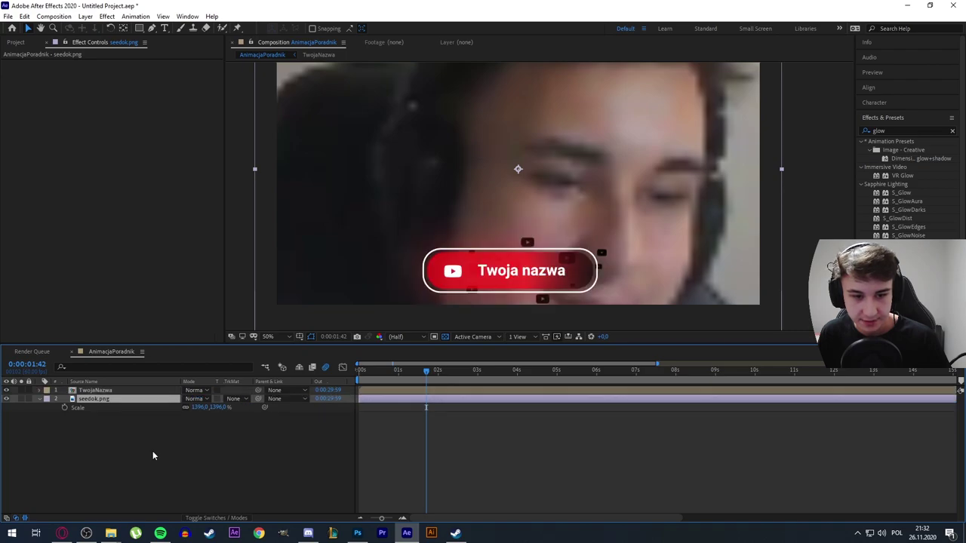
Step: Create a new black solid and place it beneath the face image
right_click(153, 450)
mouse_move(185, 341)
click(329, 373)
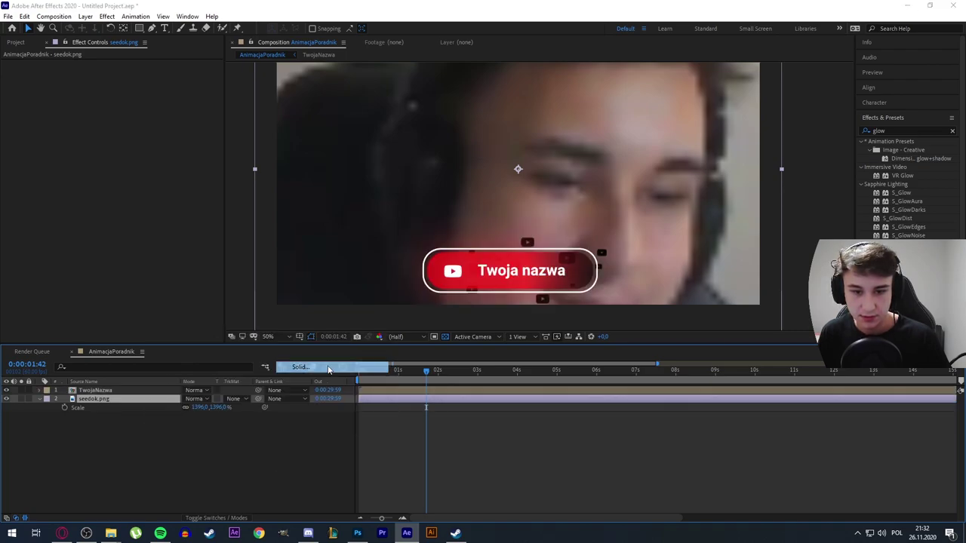
click(626, 342)
click(854, 211)
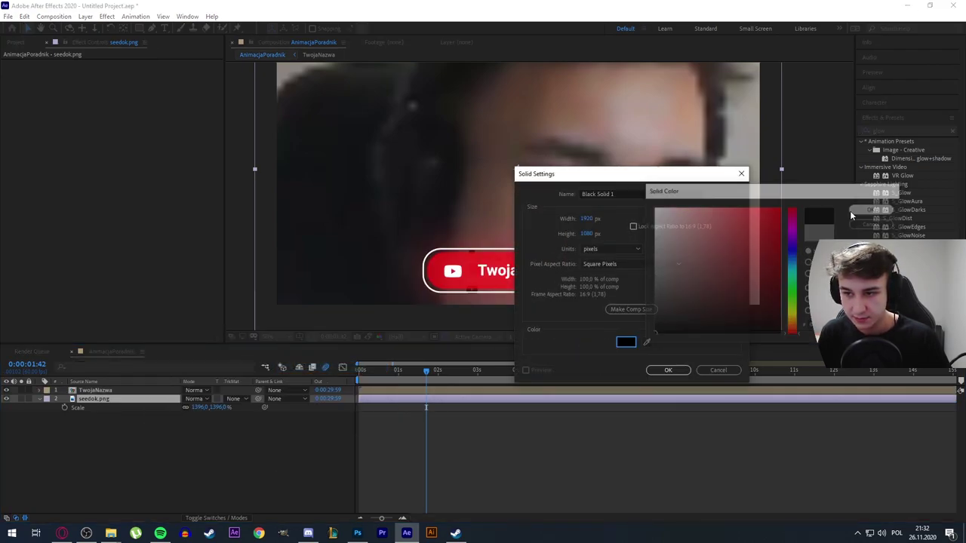
click(667, 370)
mouse_move(124, 402)
mouse_down()
mouse_move(122, 422)
mouse_move(129, 414)
mouse_move(118, 399)
mouse_up()
Step: Set the seedok.png layer opacity to 20% and return to the start
click(133, 399)
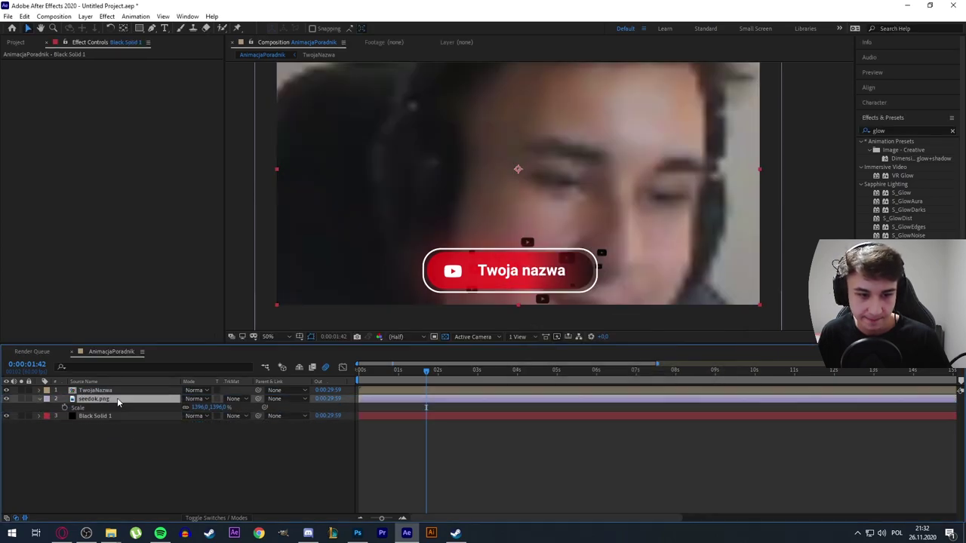
key(s)
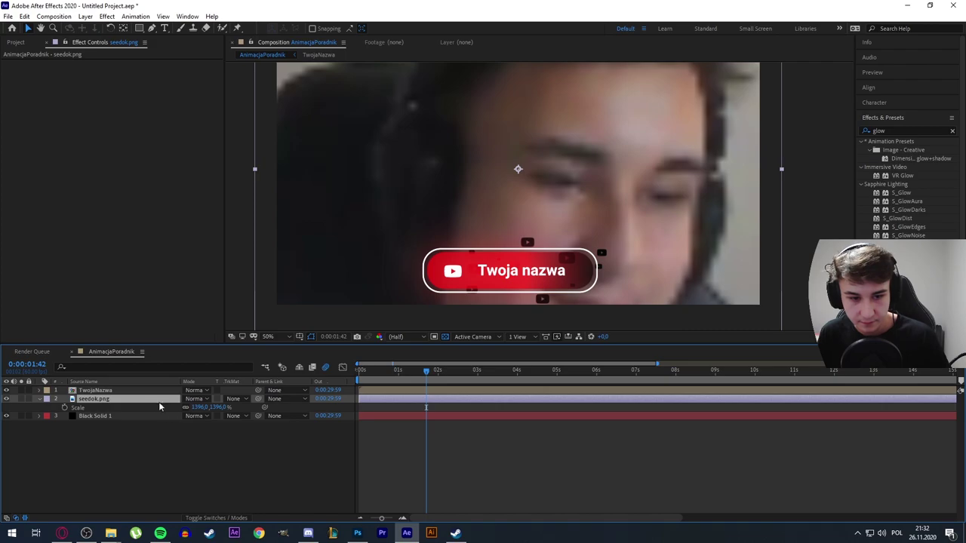
text(20)
key(Return)
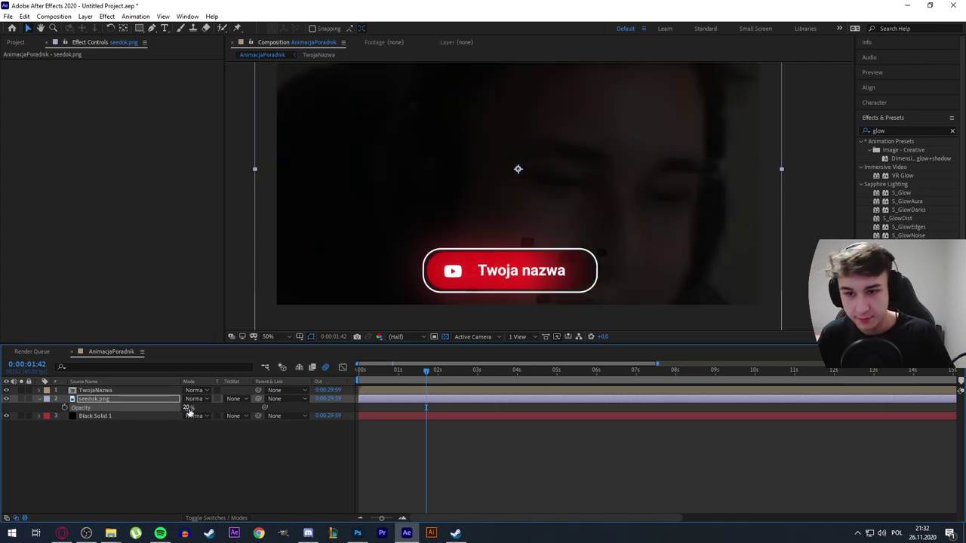
drag(426, 371, 319, 383)
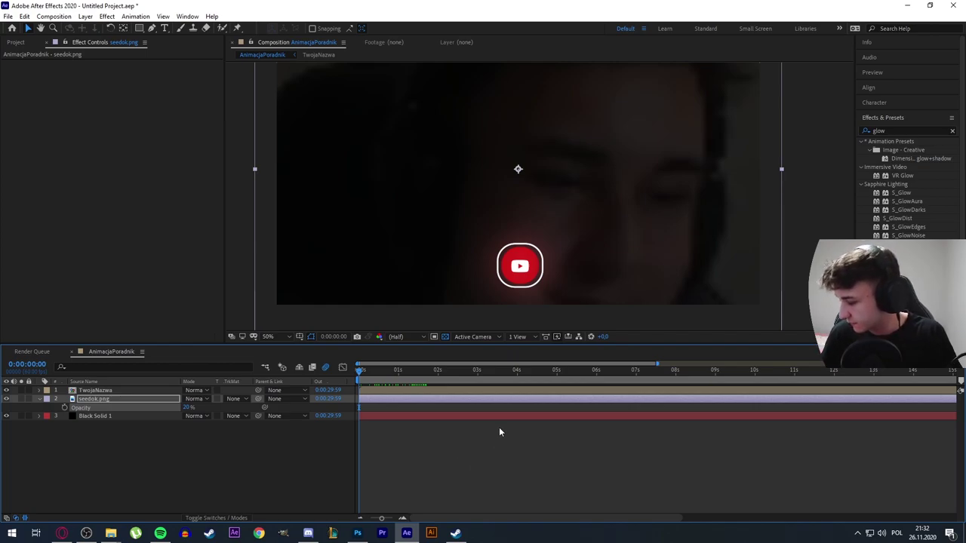
key(space)
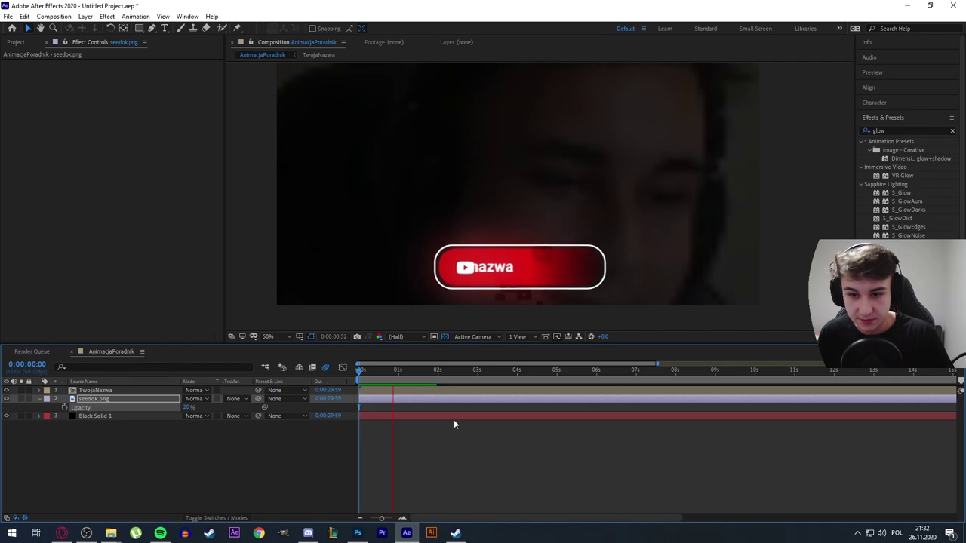
key(space)
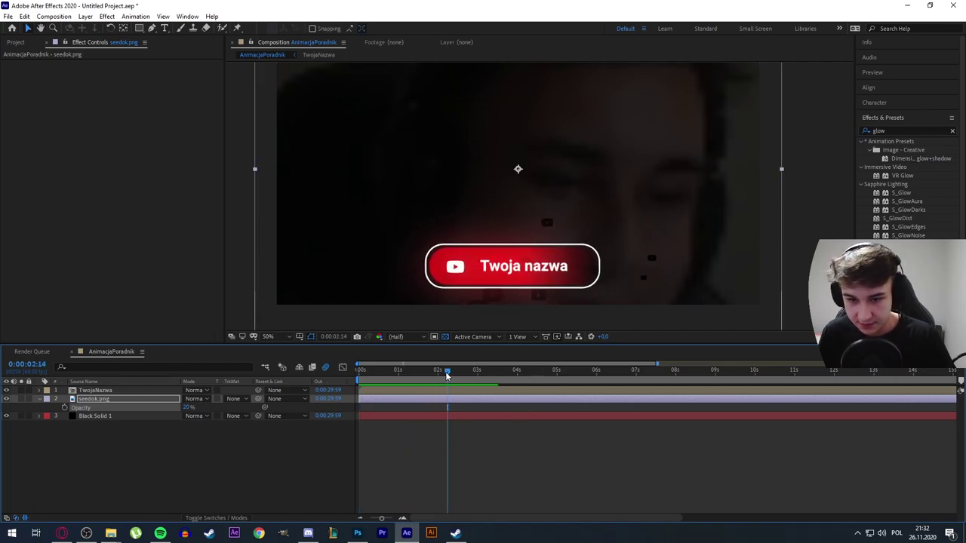
drag(447, 375, 359, 372)
key(space)
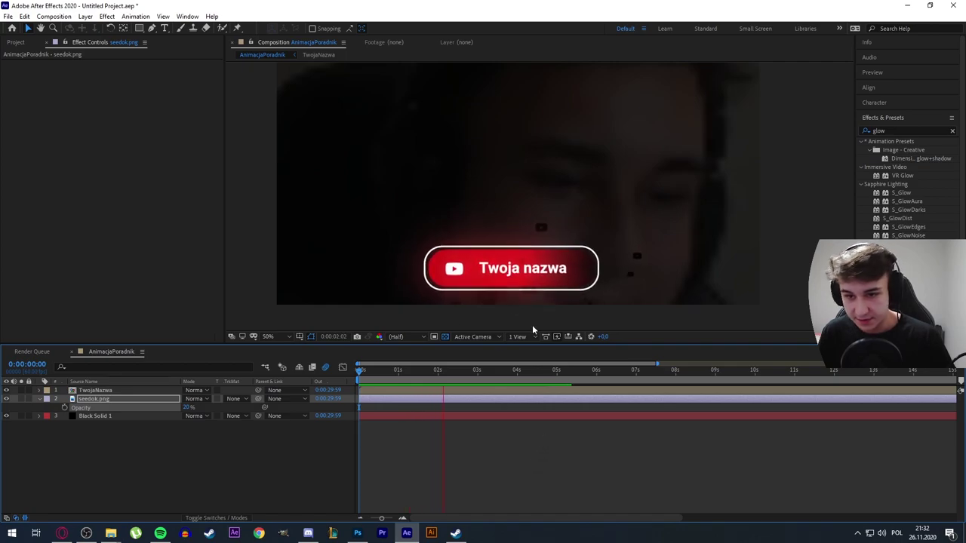
mouse_move(477, 371)
mouse_down()
mouse_move(489, 375)
mouse_move(345, 365)
mouse_up()
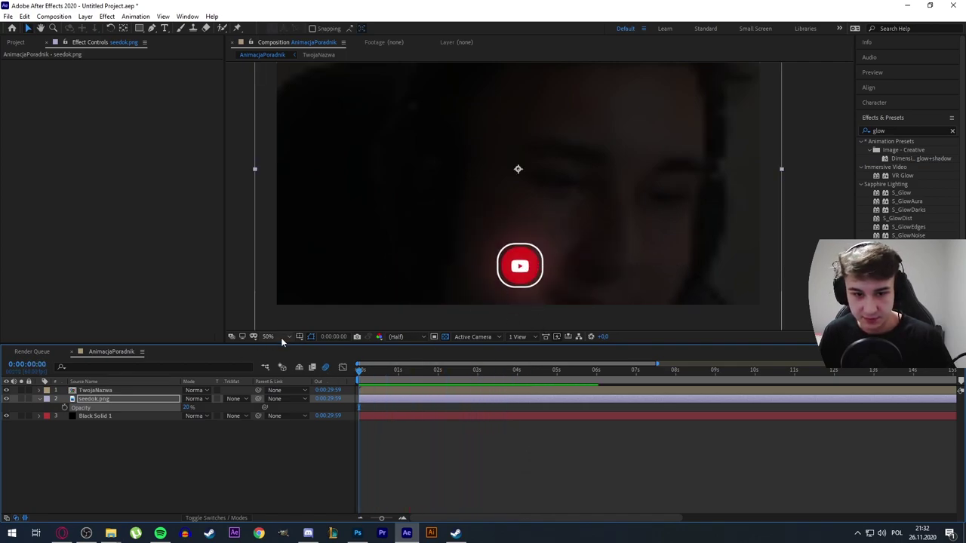
click(277, 337)
click(273, 360)
key(space)
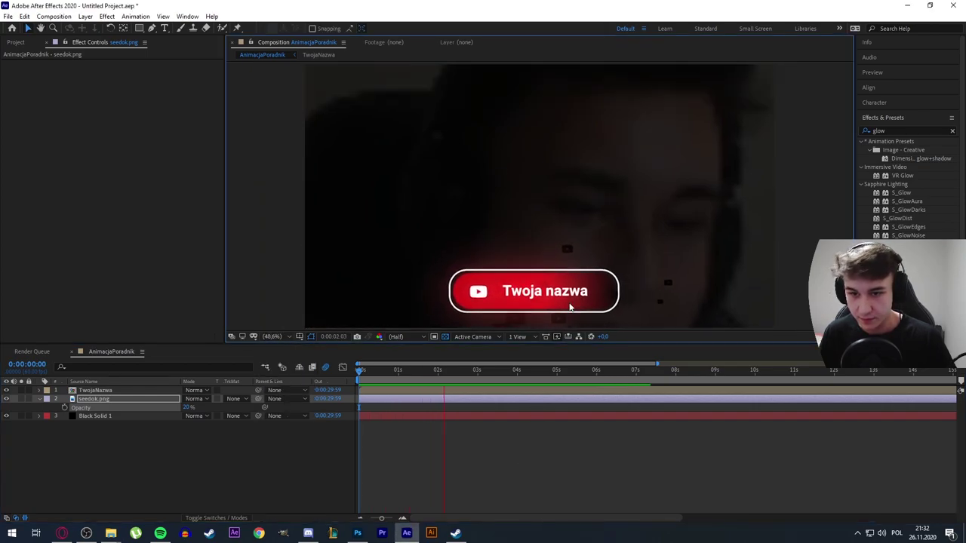
Step: Search the effects for 'fast' and drag CC Radial Fast Blur onto a layer
key(space)
click(898, 130)
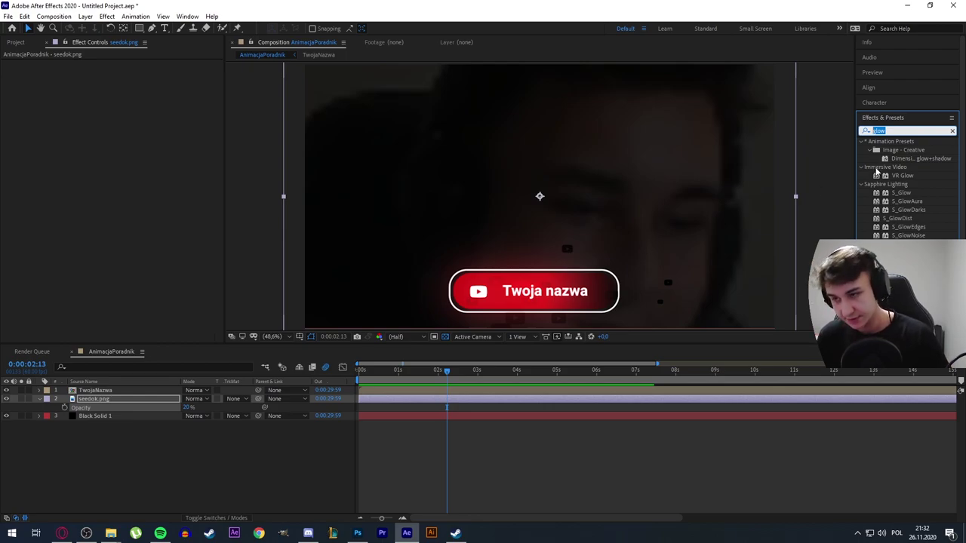
text(cc fgas)
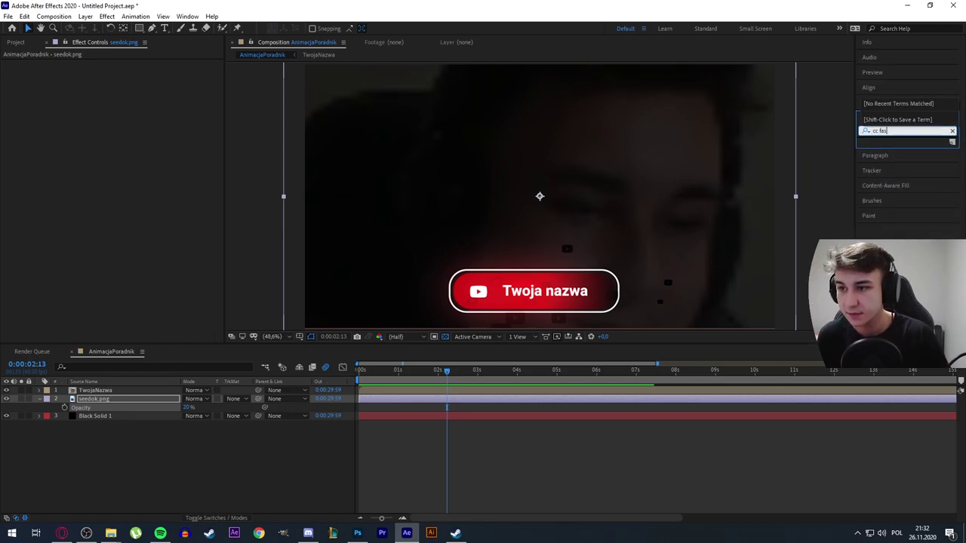
key(BackSpace)
key(BackSpace)
key(BackSpace)
text(blur)
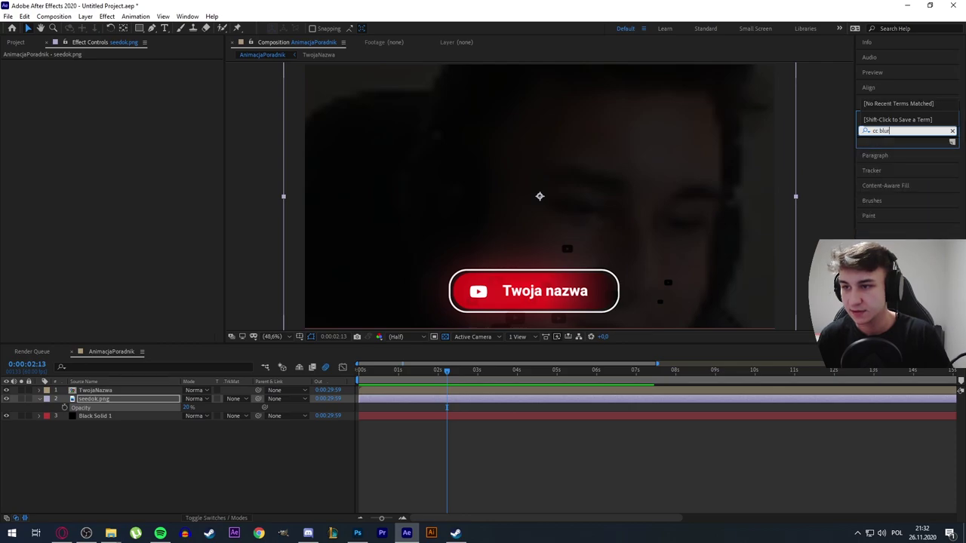
key(BackSpace)
key(BackSpace)
key(BackSpace)
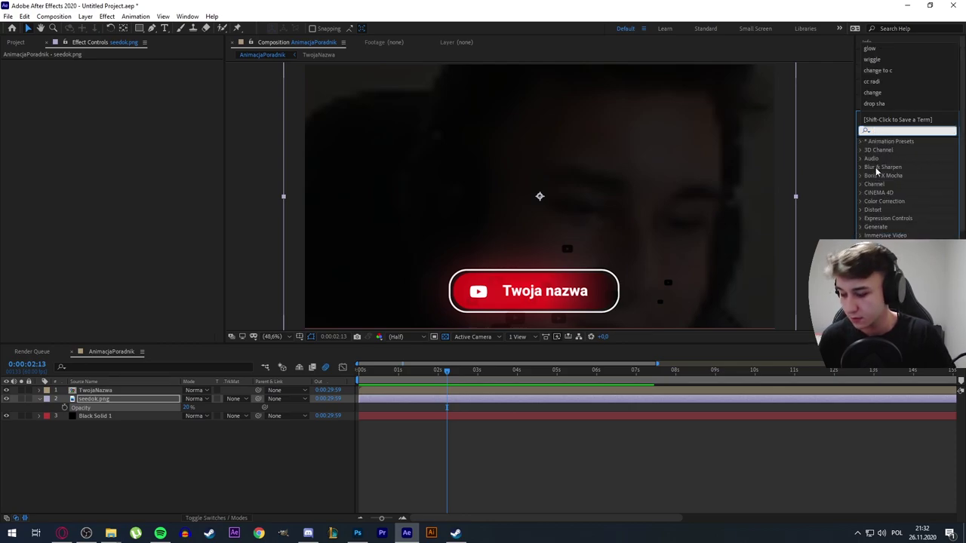
text(cc)
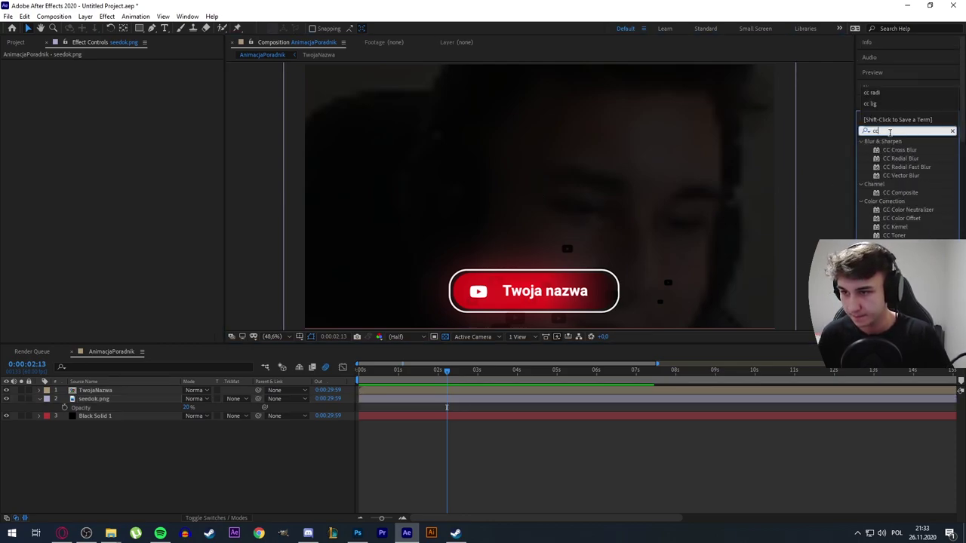
text( blur)
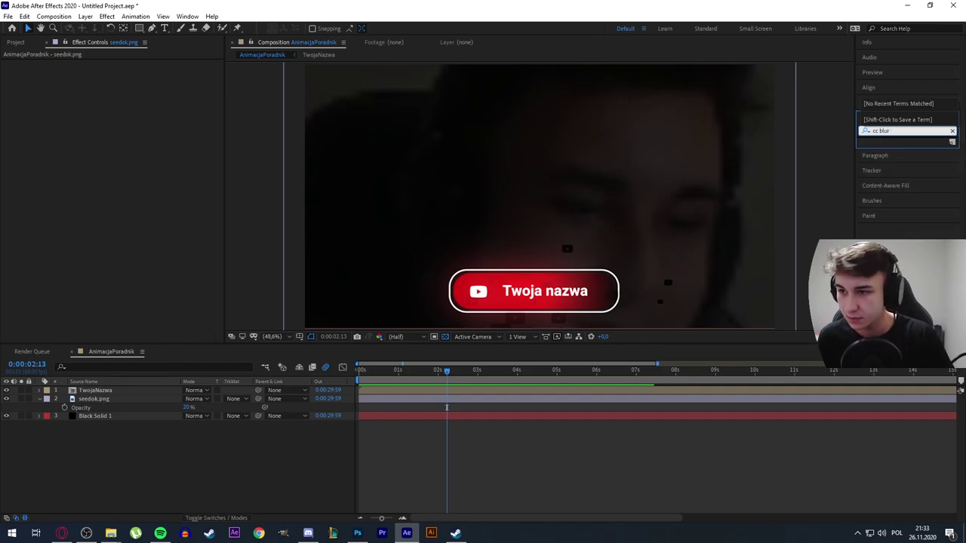
key(BackSpace)
key(BackSpace)
key(BackSpace)
key(BackSpace)
text(f)
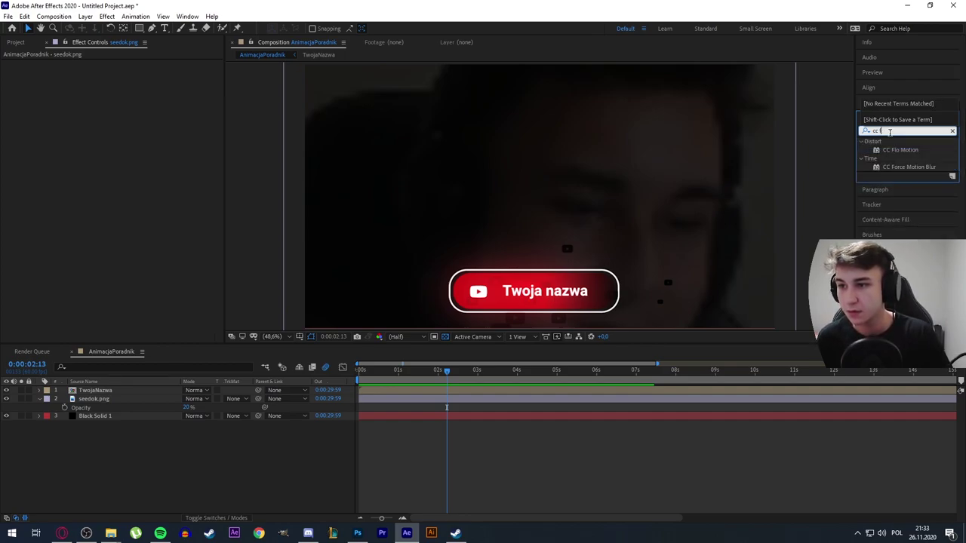
key(BackSpace)
key(BackSpace)
key(BackSpace)
text(fast)
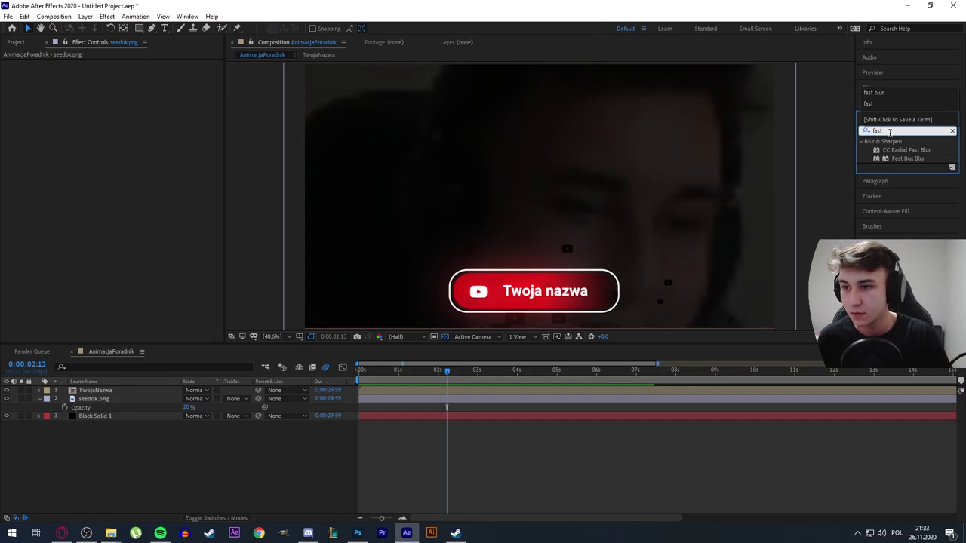
mouse_move(912, 149)
mouse_down()
mouse_move(555, 301)
mouse_move(53, 446)
mouse_up()
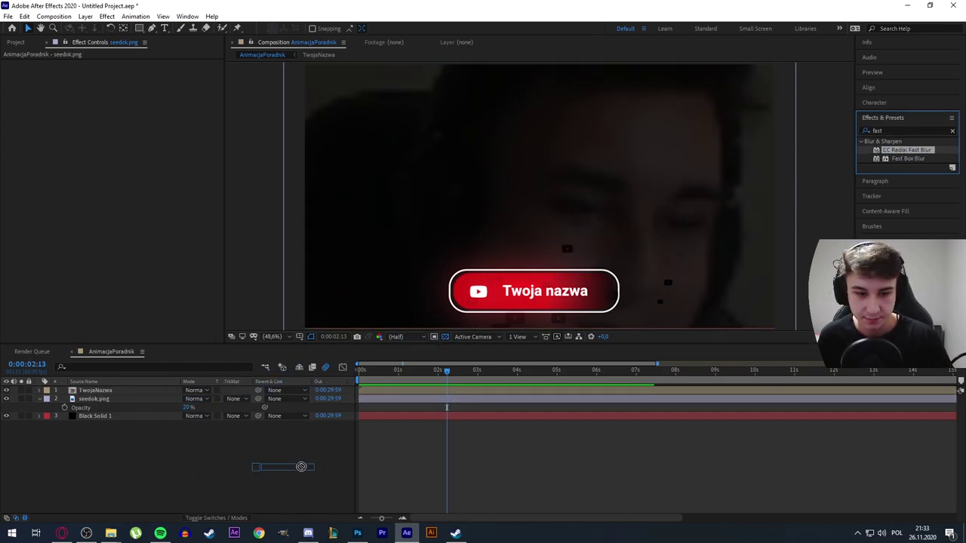
Step: Cancel the blur drop, open the TwojaNazwa precomp and select the Gray Solid 1 layer
drag(301, 466, 913, 133)
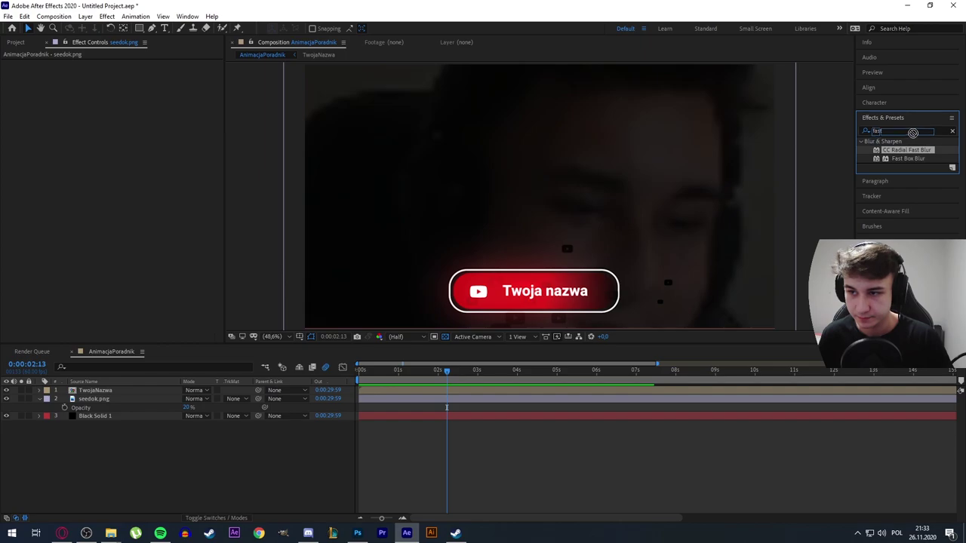
click(107, 391)
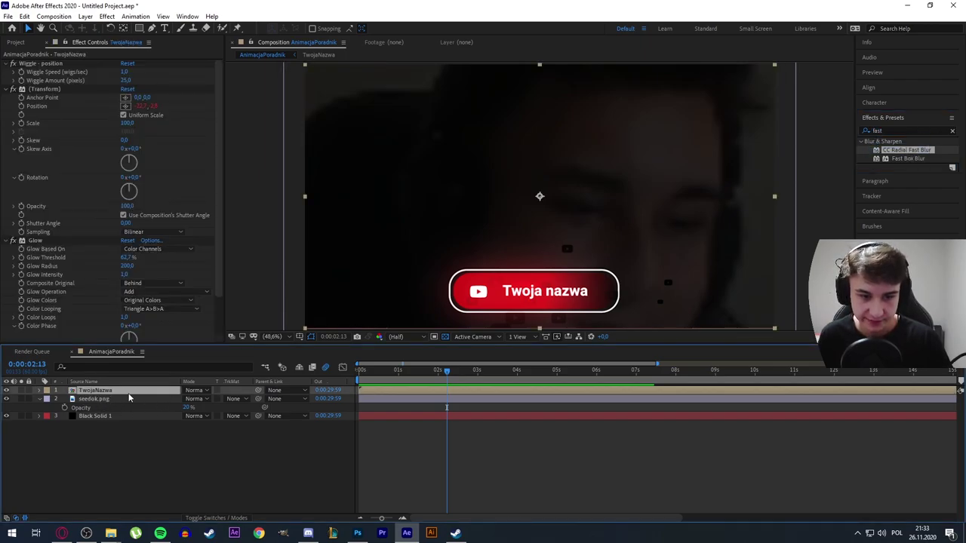
double_click(126, 392)
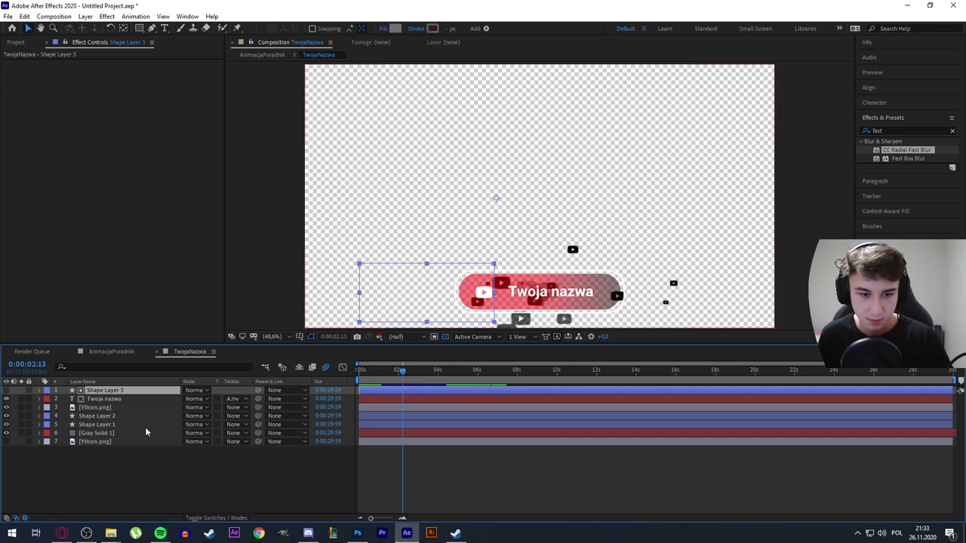
click(148, 425)
click(97, 434)
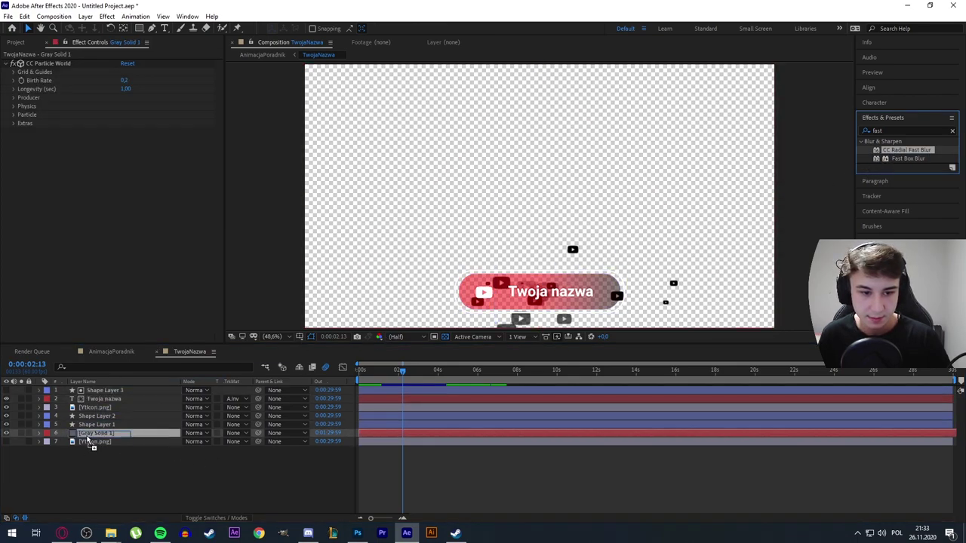
Step: Apply CC Radial Fast Blur to Gray Solid 1 with Amount 10
drag(891, 153, 94, 433)
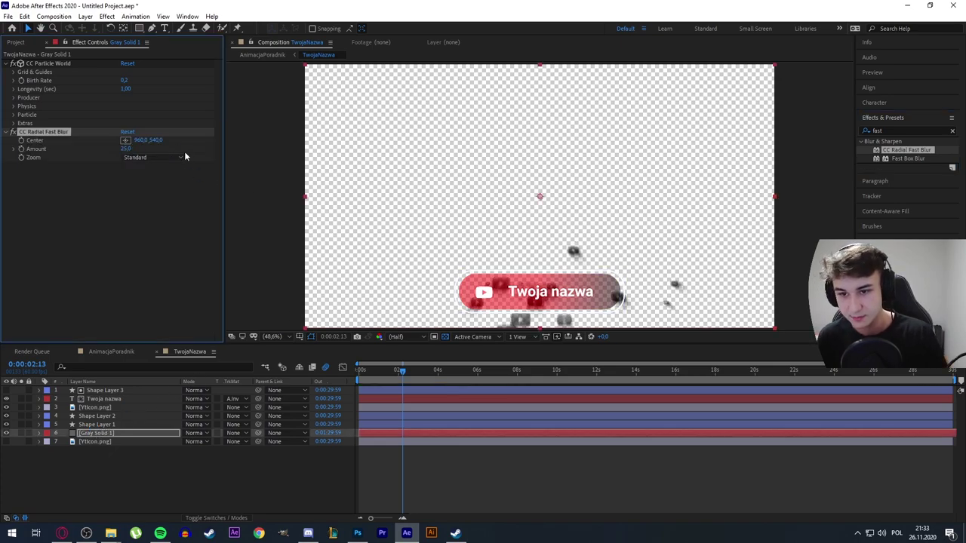
click(125, 149)
text(10)
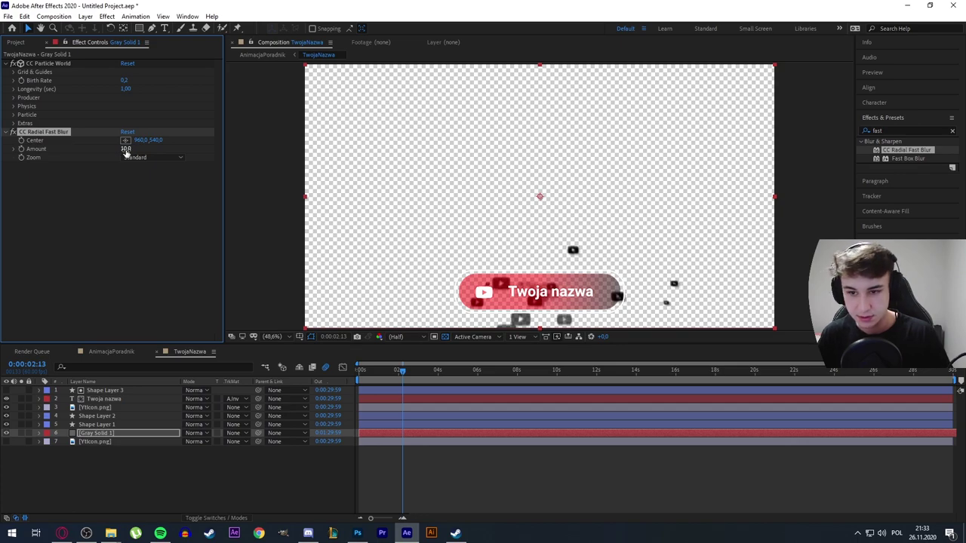
click(111, 352)
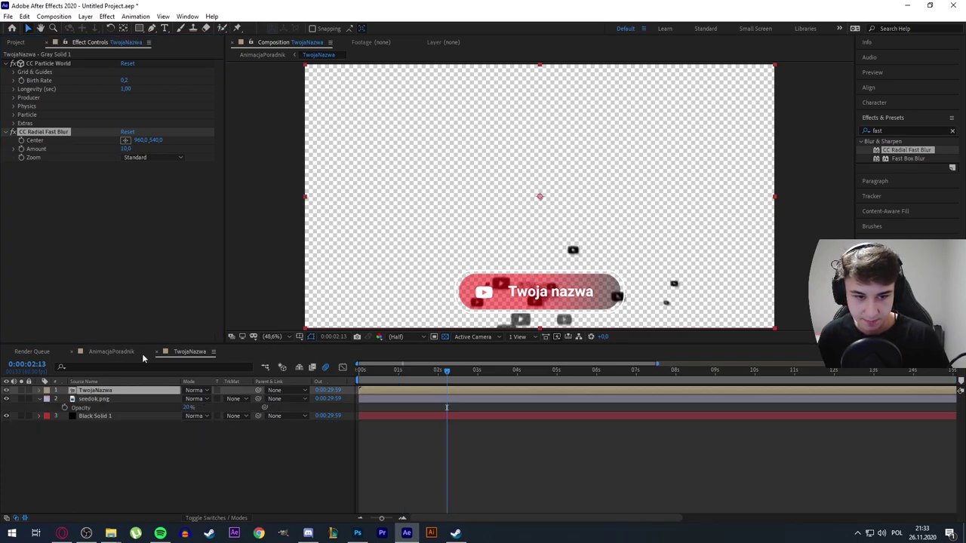
Step: Preview the AnimacjaPoradnik button animation from the first frame and scrub through it
drag(404, 379, 336, 374)
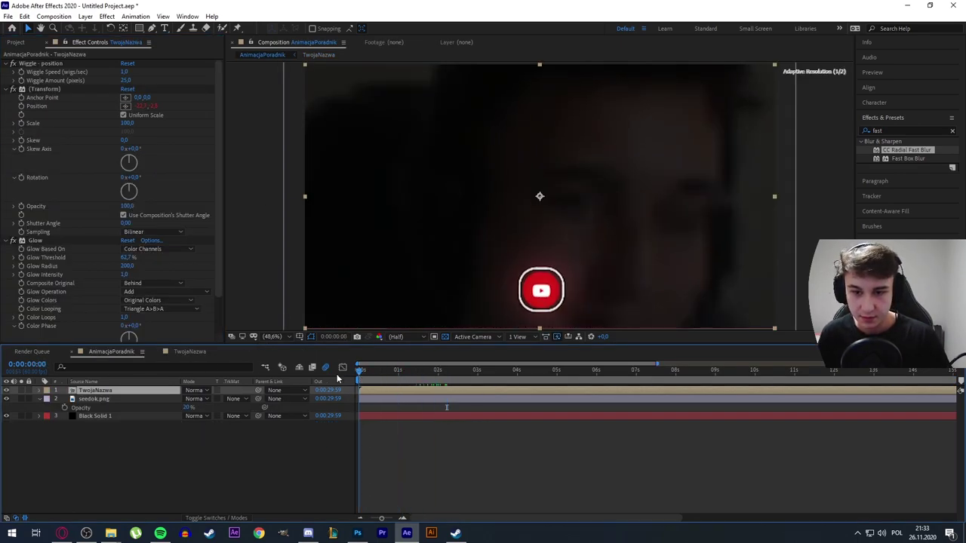
key(space)
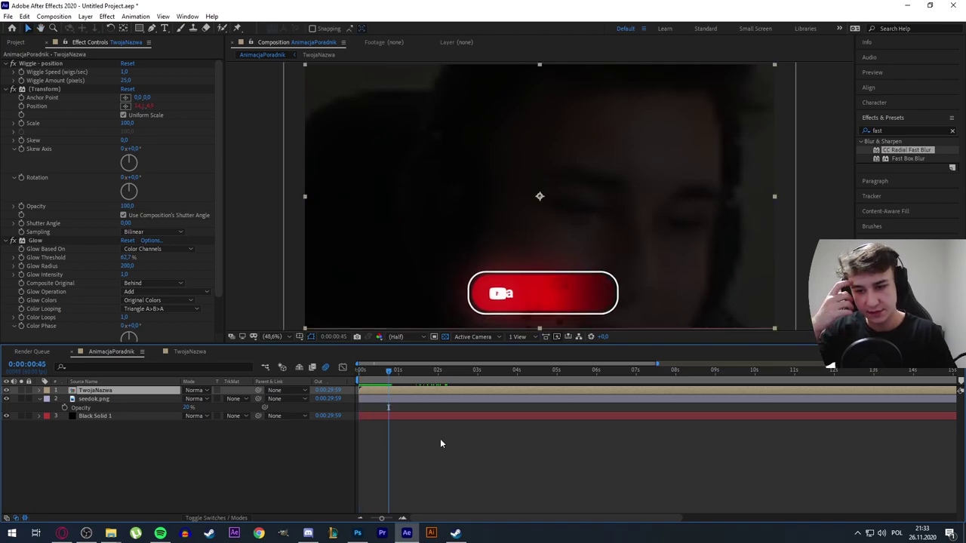
key(space)
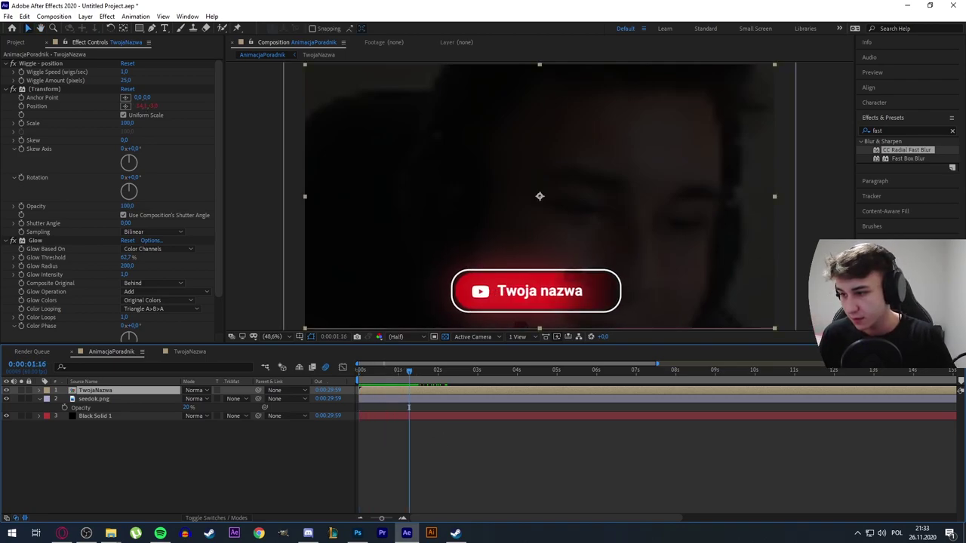
mouse_move(419, 370)
mouse_down()
mouse_move(432, 373)
mouse_move(313, 386)
mouse_up()
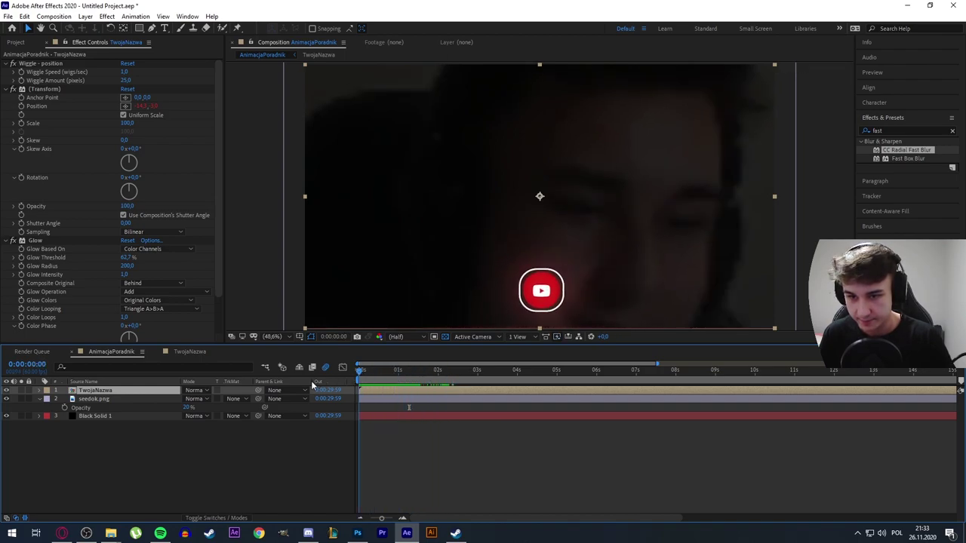
click(898, 131)
Step: Search Effects & Presets for '2.5' to find CC Light Burst 2.5
key(BackSpace)
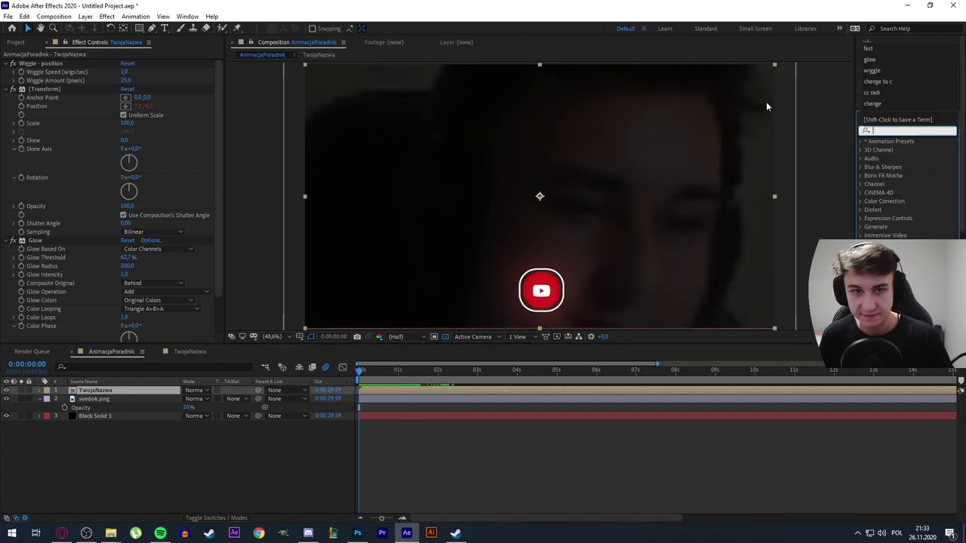
text(z2.5)
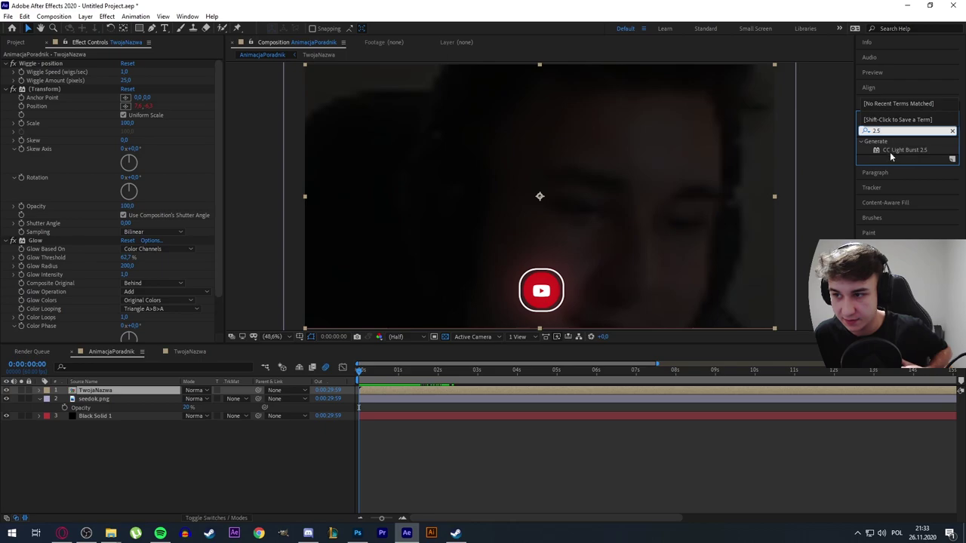
scroll(79, 266, down, 3)
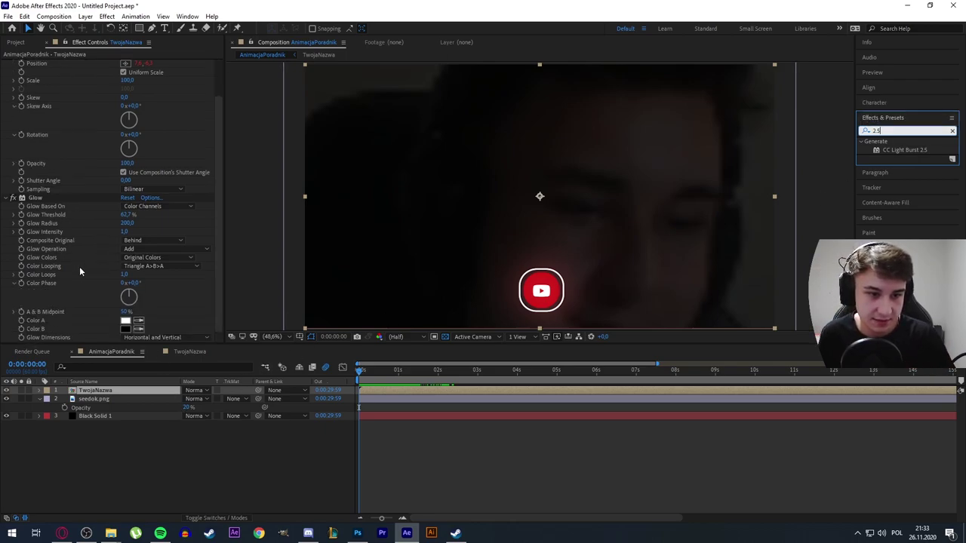
scroll(52, 146, up, 3)
scroll(67, 302, down, 3)
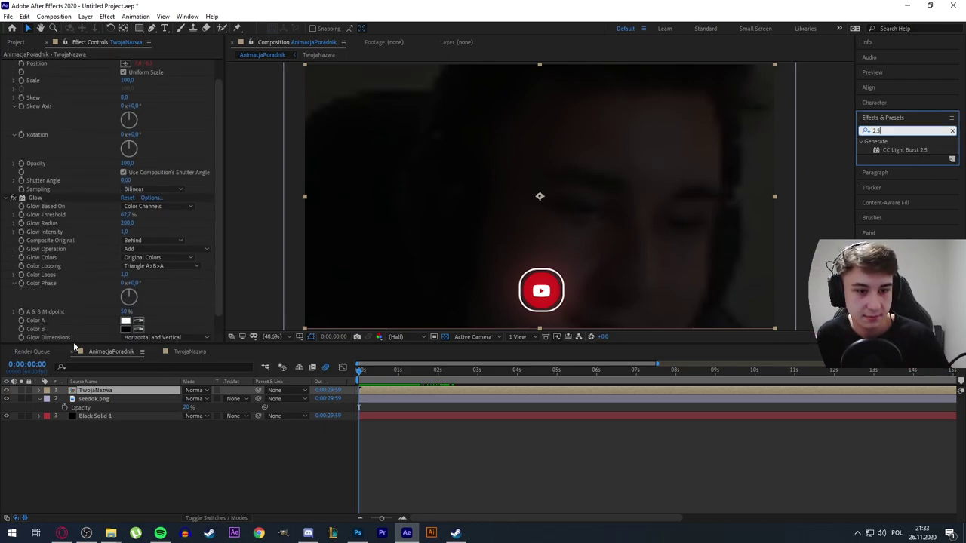
Step: In the TwojaNazwa precomp, replace Gray Solid 1's CC Radial Fast Blur with CC Light Burst 2.5
double_click(112, 392)
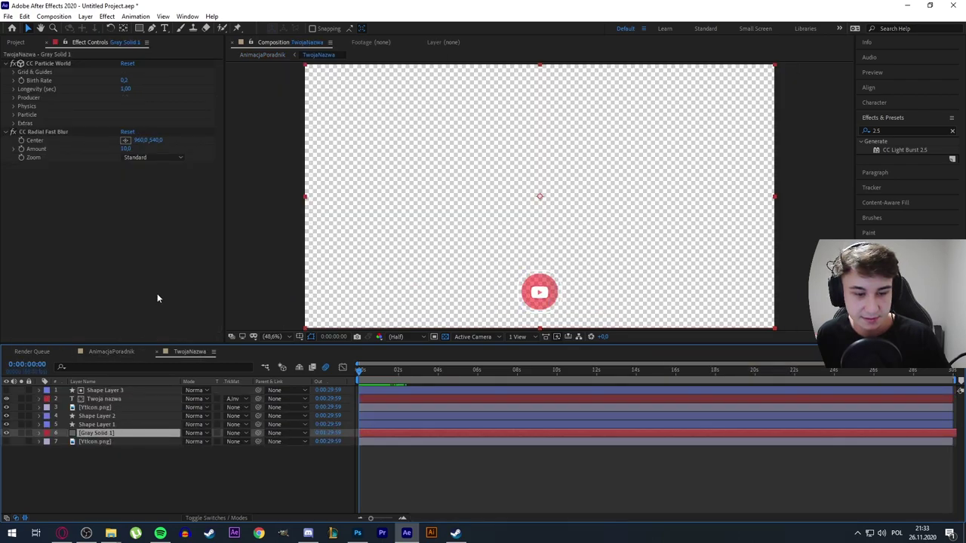
click(45, 140)
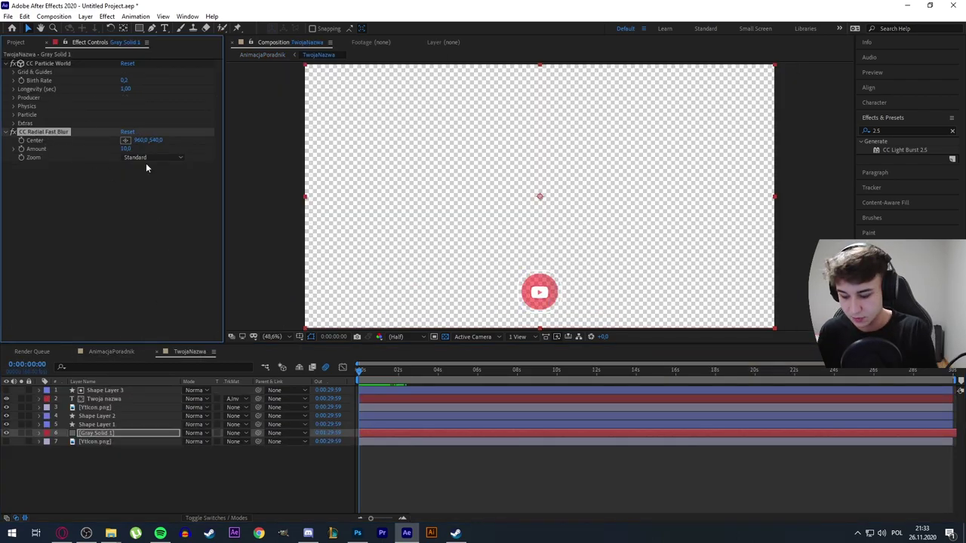
key(Delete)
drag(898, 150, 98, 434)
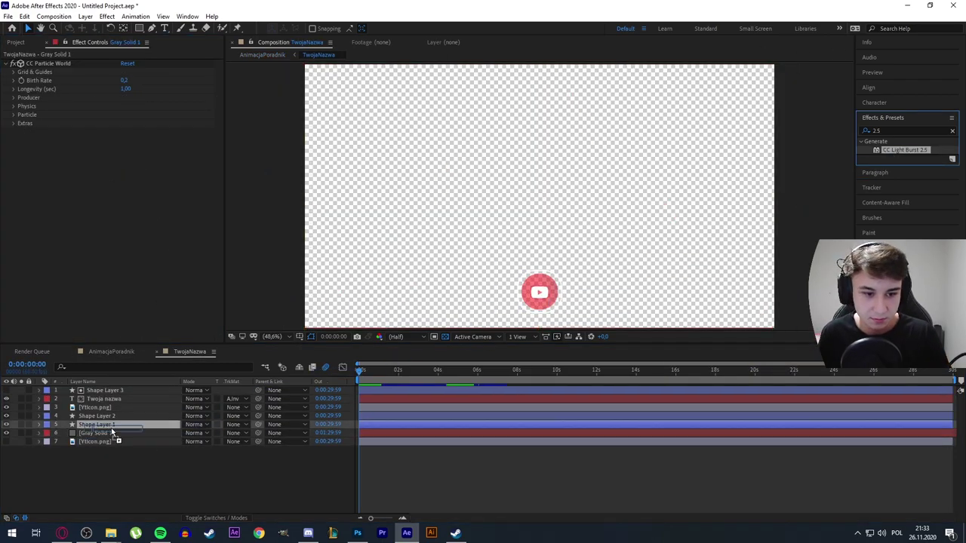
Step: At 2:05, set Light Burst Ray Length 17, Intensity 100, enable Set Color and choose its colour
drag(359, 375, 400, 374)
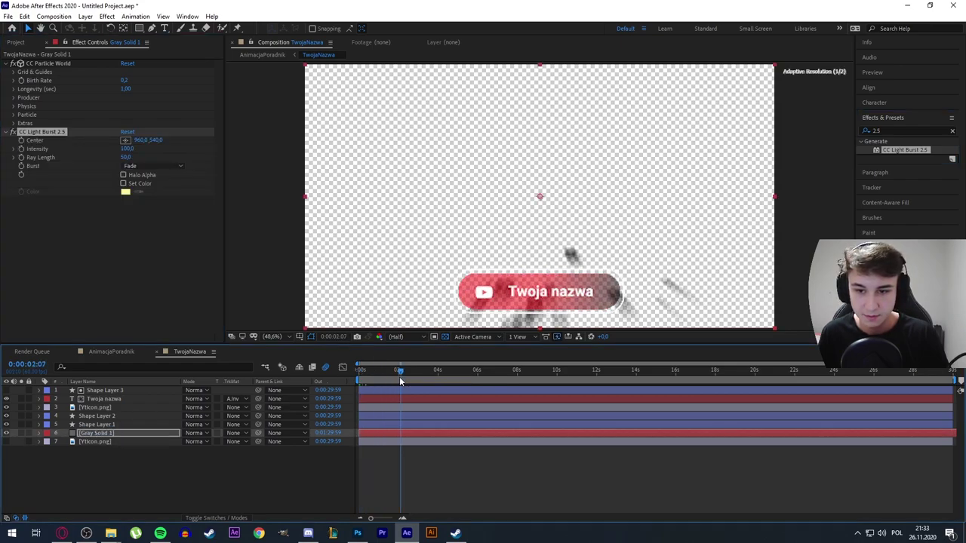
mouse_move(128, 157)
mouse_down()
mouse_move(112, 161)
mouse_move(126, 163)
mouse_up()
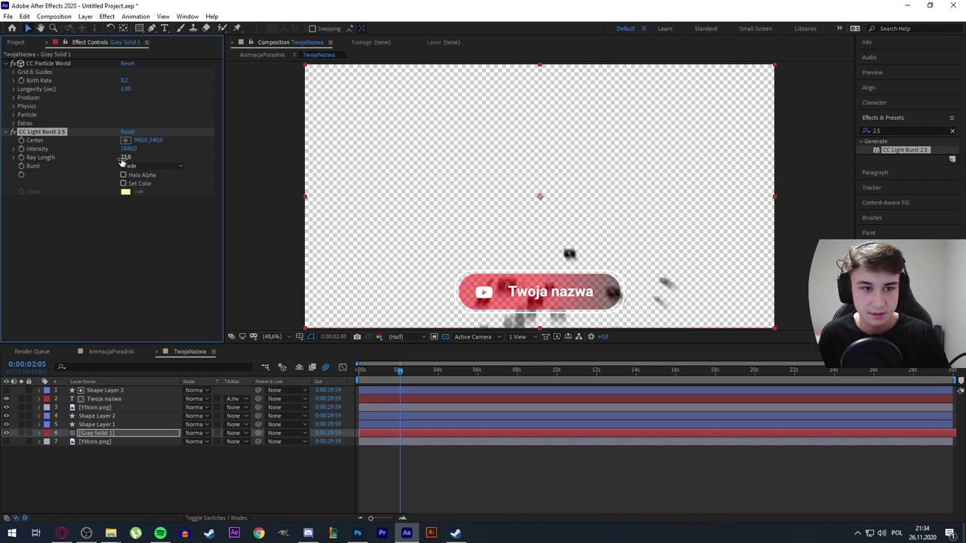
key(Escape)
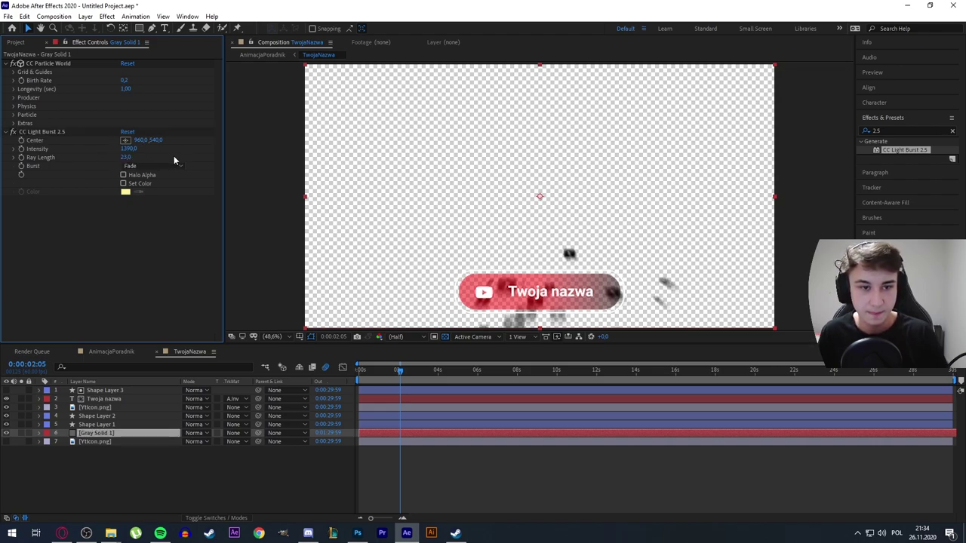
mouse_move(126, 157)
mouse_down()
mouse_move(136, 157)
mouse_move(95, 165)
mouse_move(148, 173)
mouse_up()
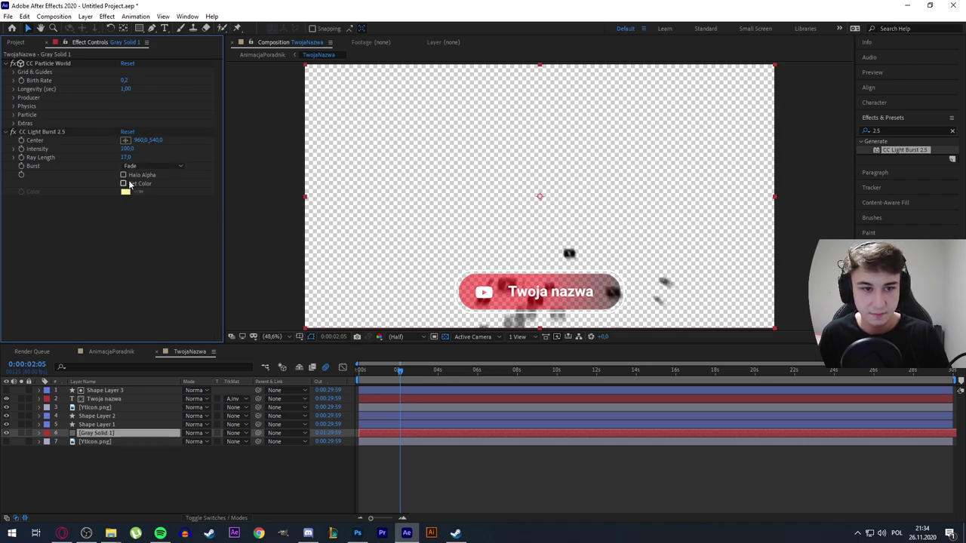
click(123, 183)
click(125, 191)
drag(705, 302, 699, 277)
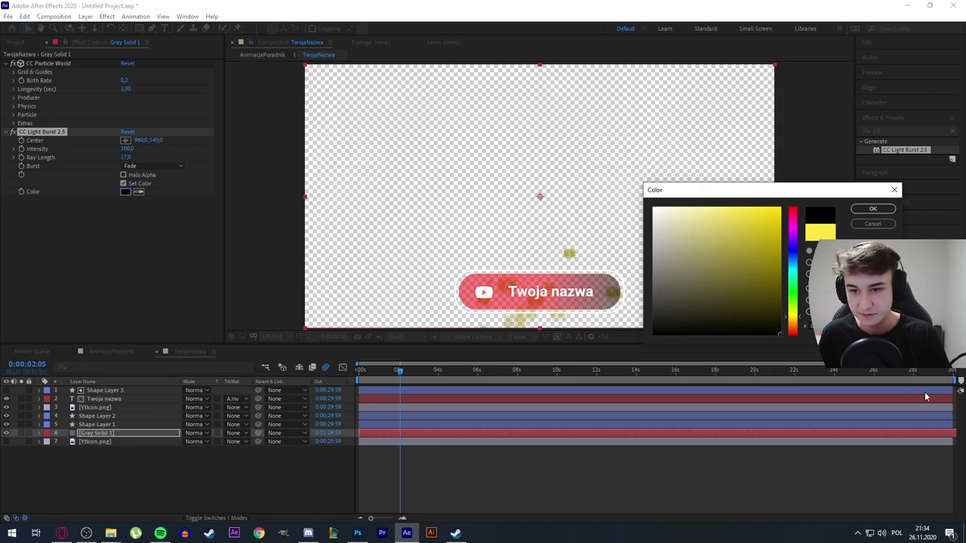
Step: Try green and white burst colours, discard them, and turn Set Color off to keep the default
drag(793, 315, 792, 287)
click(654, 209)
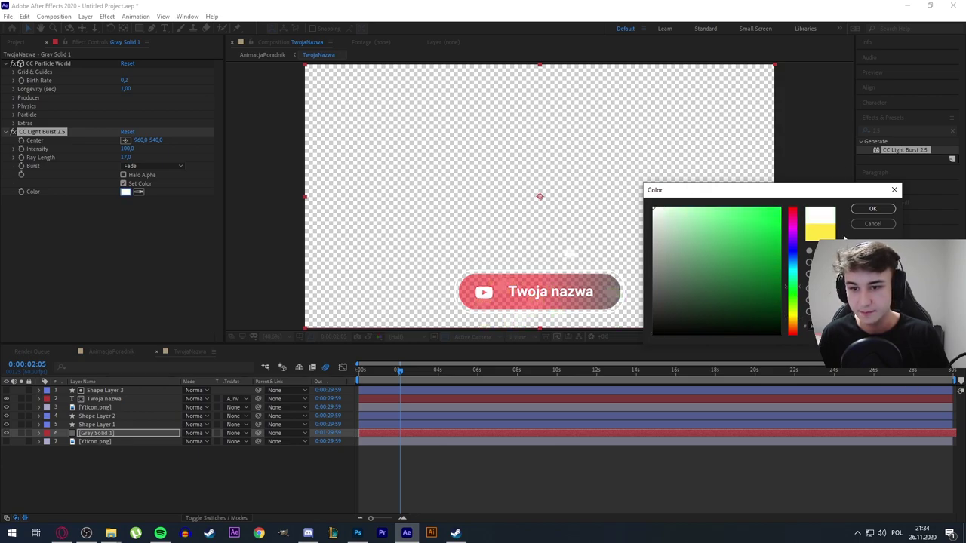
click(874, 224)
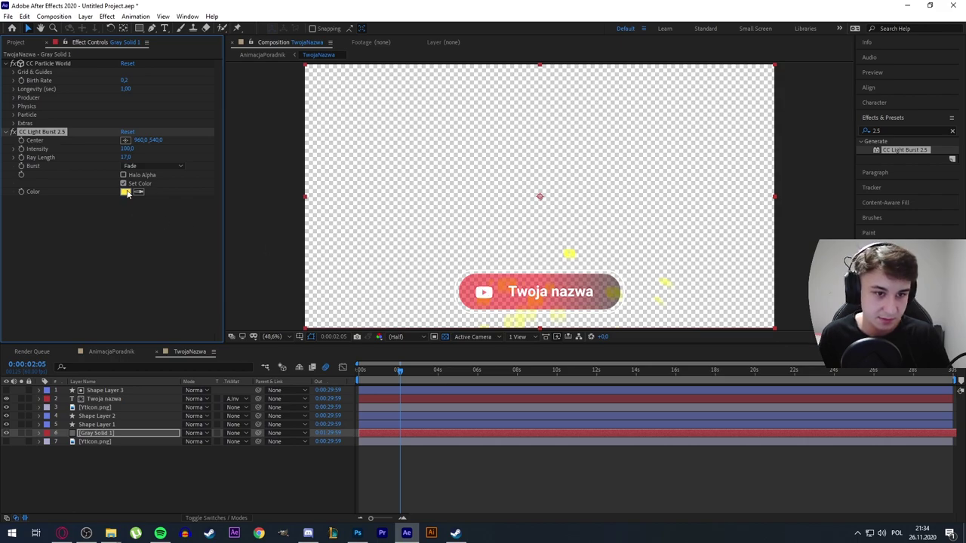
click(126, 193)
click(873, 224)
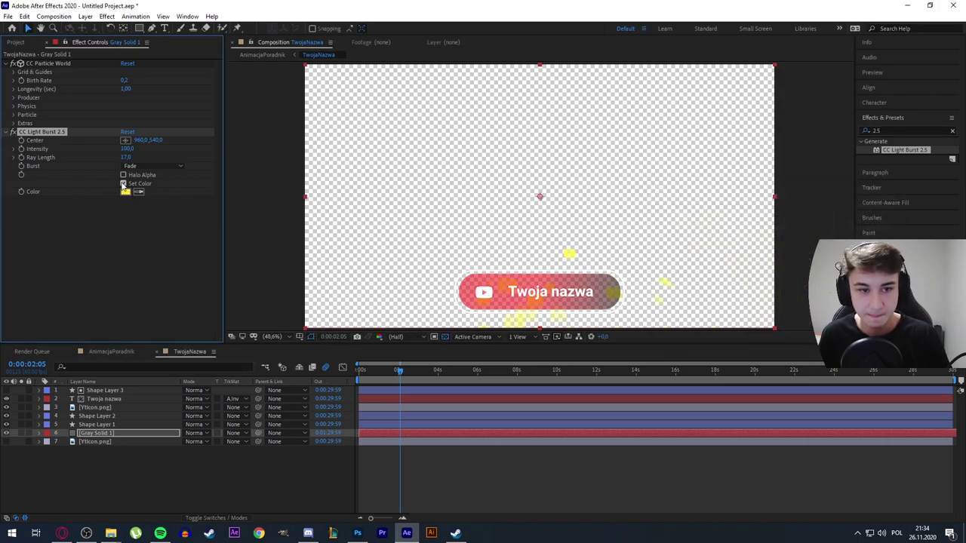
click(123, 184)
Step: Compare Straight and Center burst modes in CC Light Burst 2.5 and settle on Center
click(144, 166)
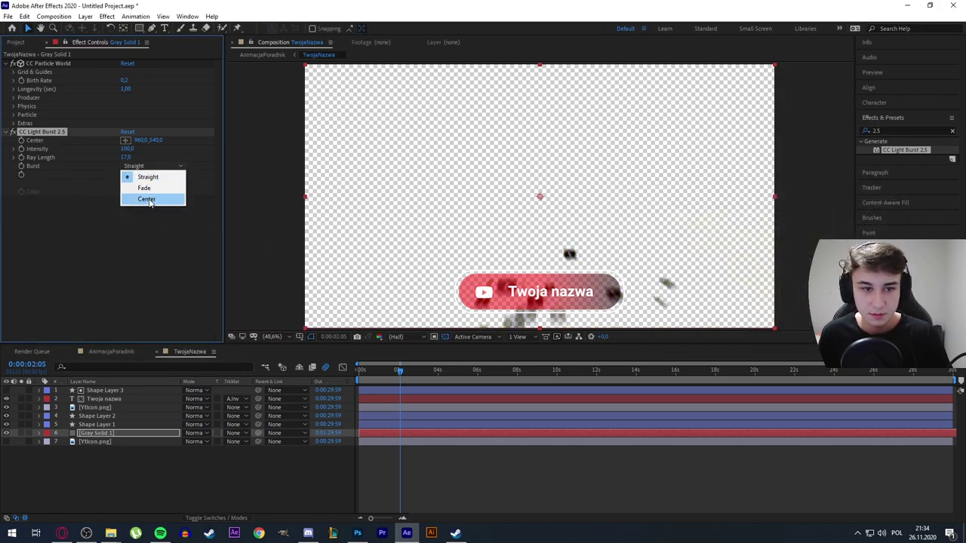
click(148, 199)
click(139, 167)
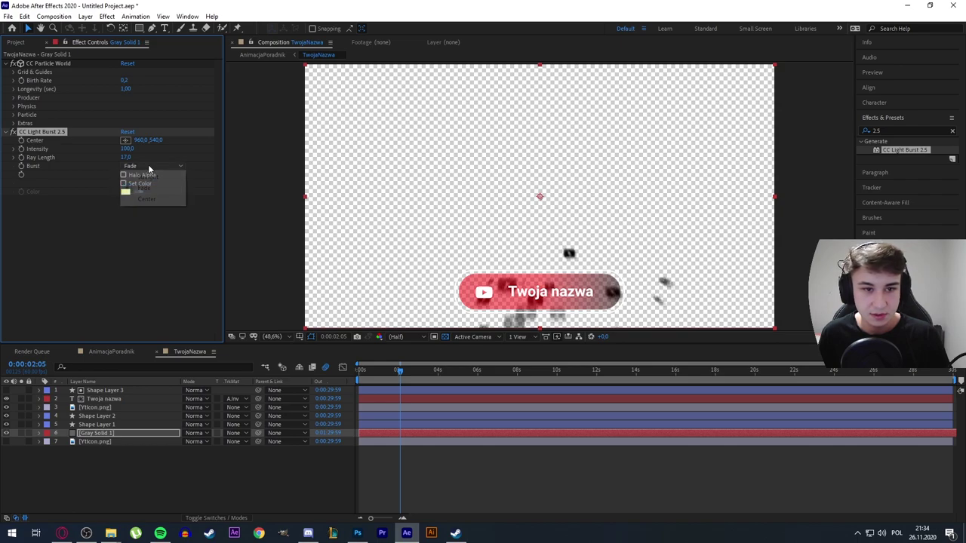
click(153, 180)
click(151, 199)
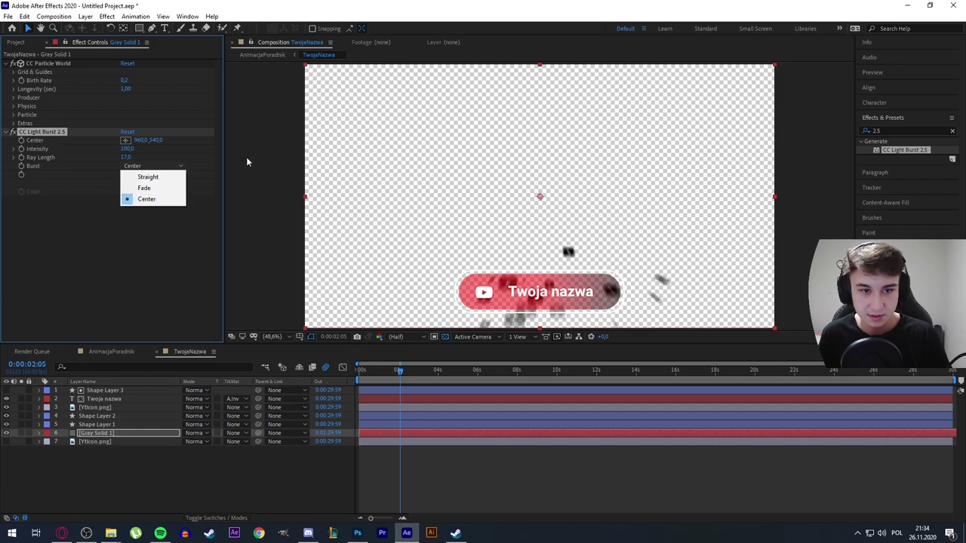
click(106, 150)
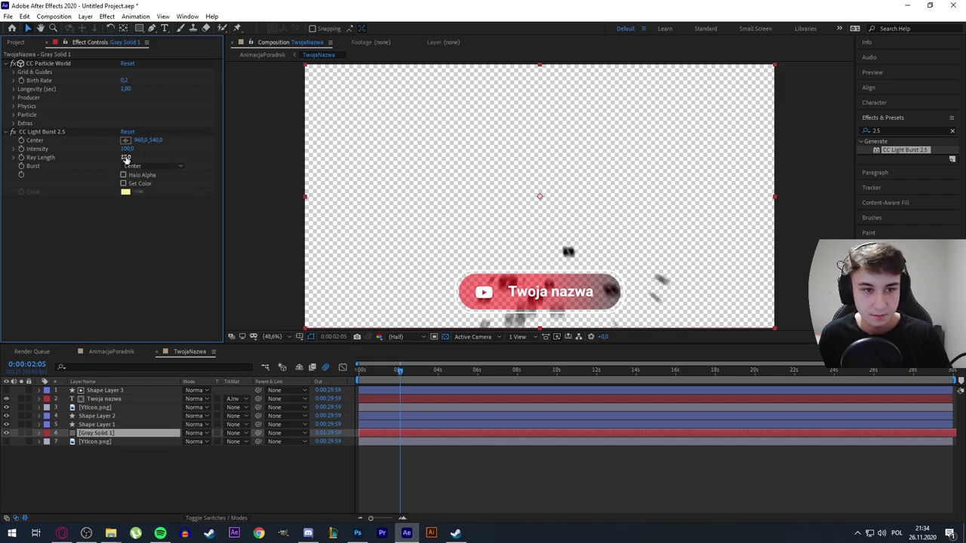
click(126, 158)
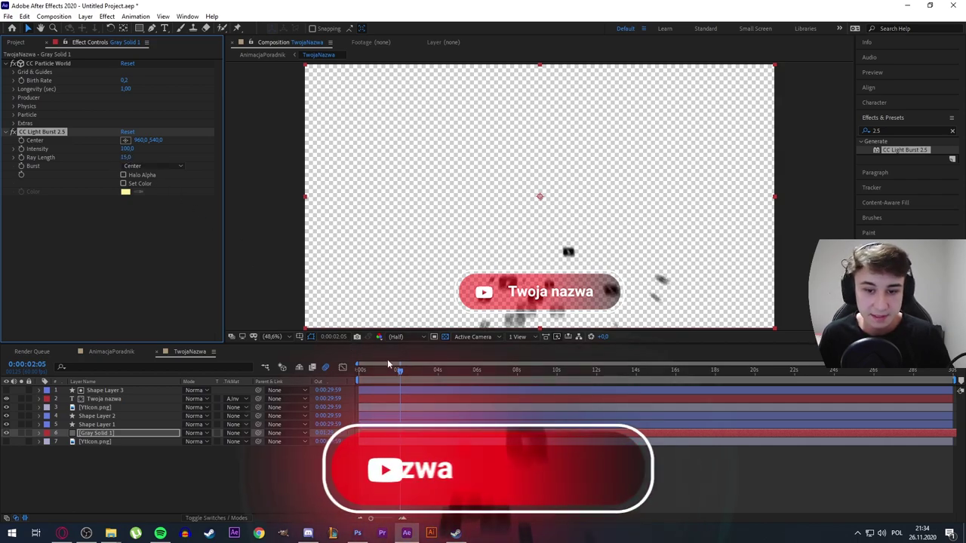
key(Home)
click(474, 433)
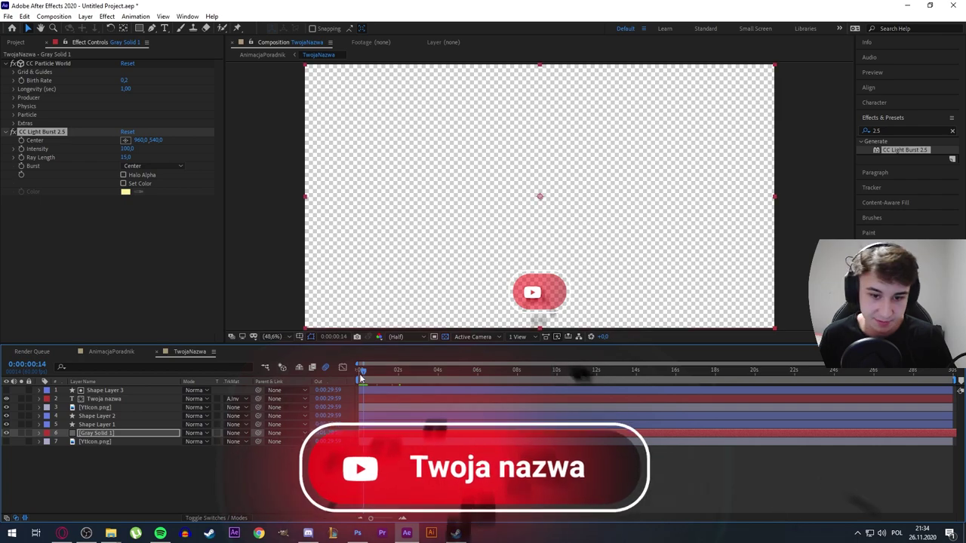